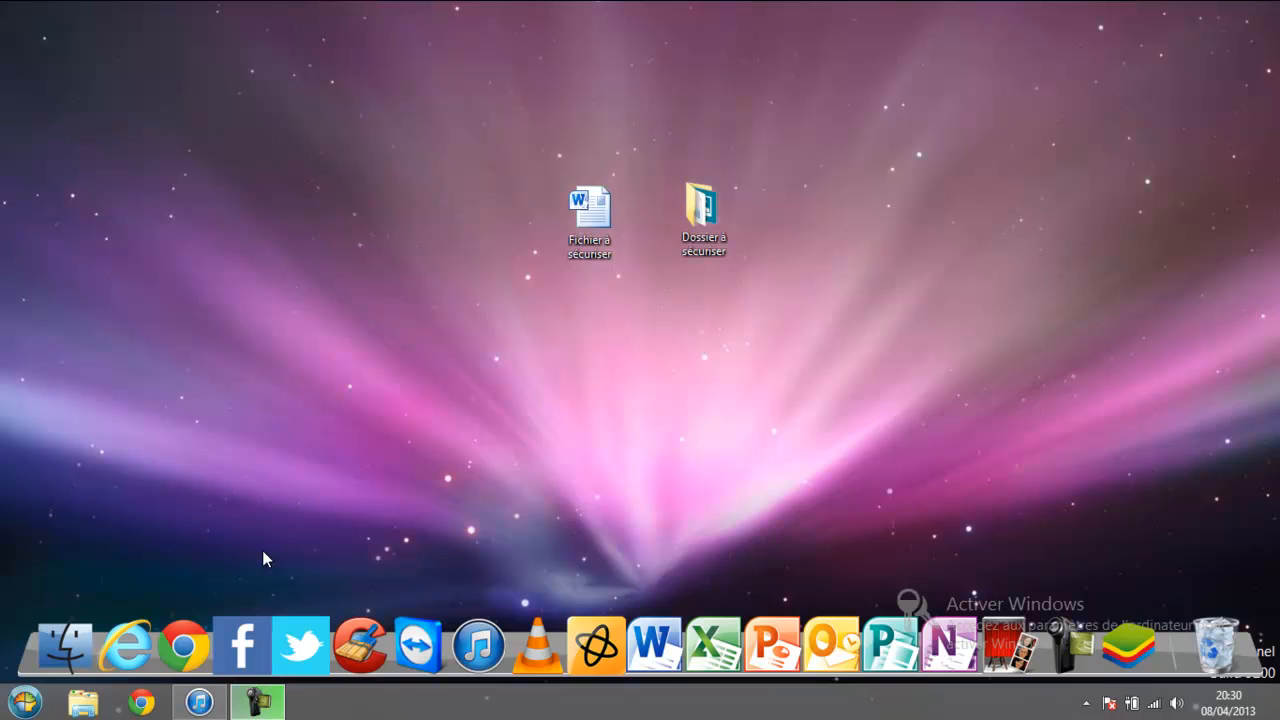
# Check the Start menu, then select the Word file Fichier à sécuriser on the desktop.
pyautogui.click(25, 704)
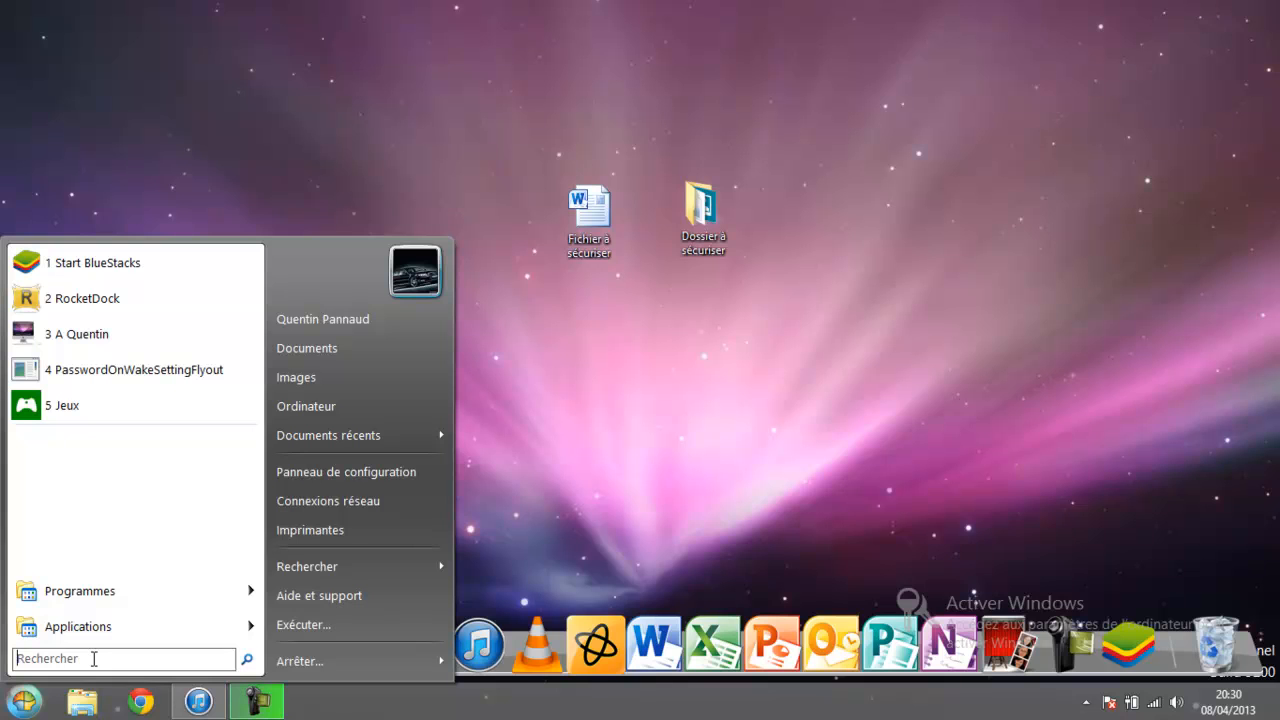
pyautogui.click(645, 343)
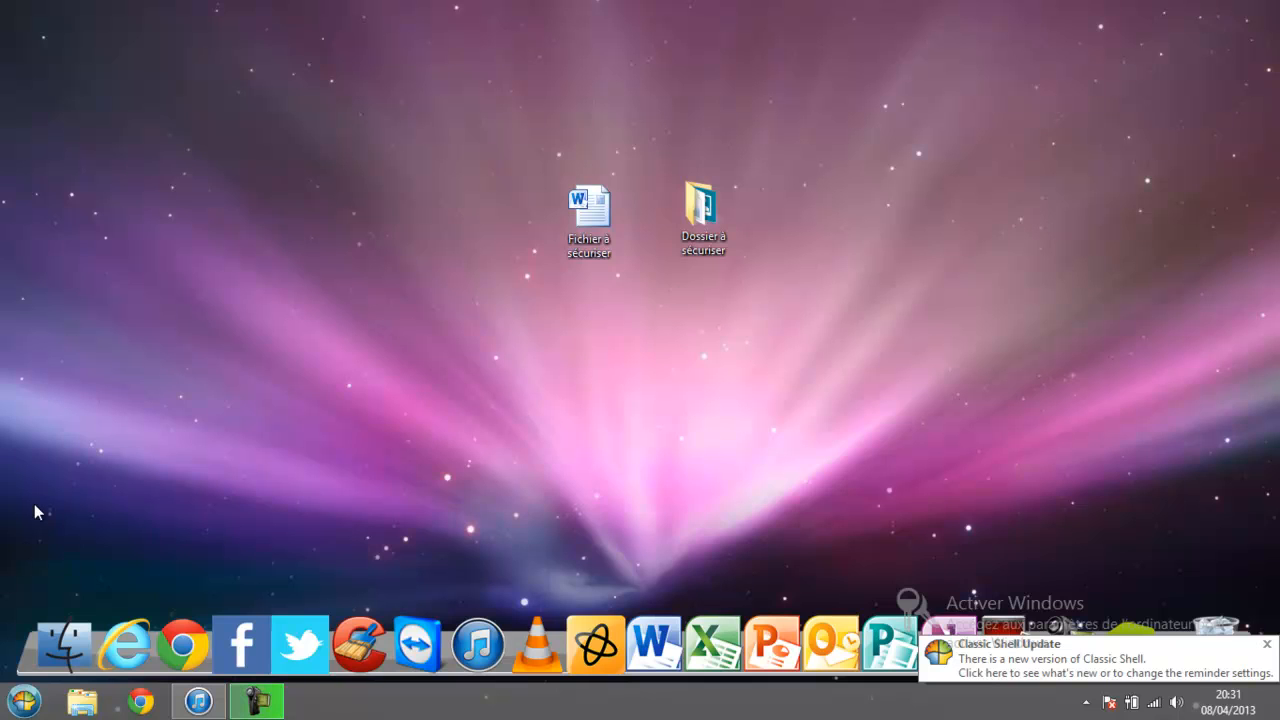
pyautogui.click(24, 700)
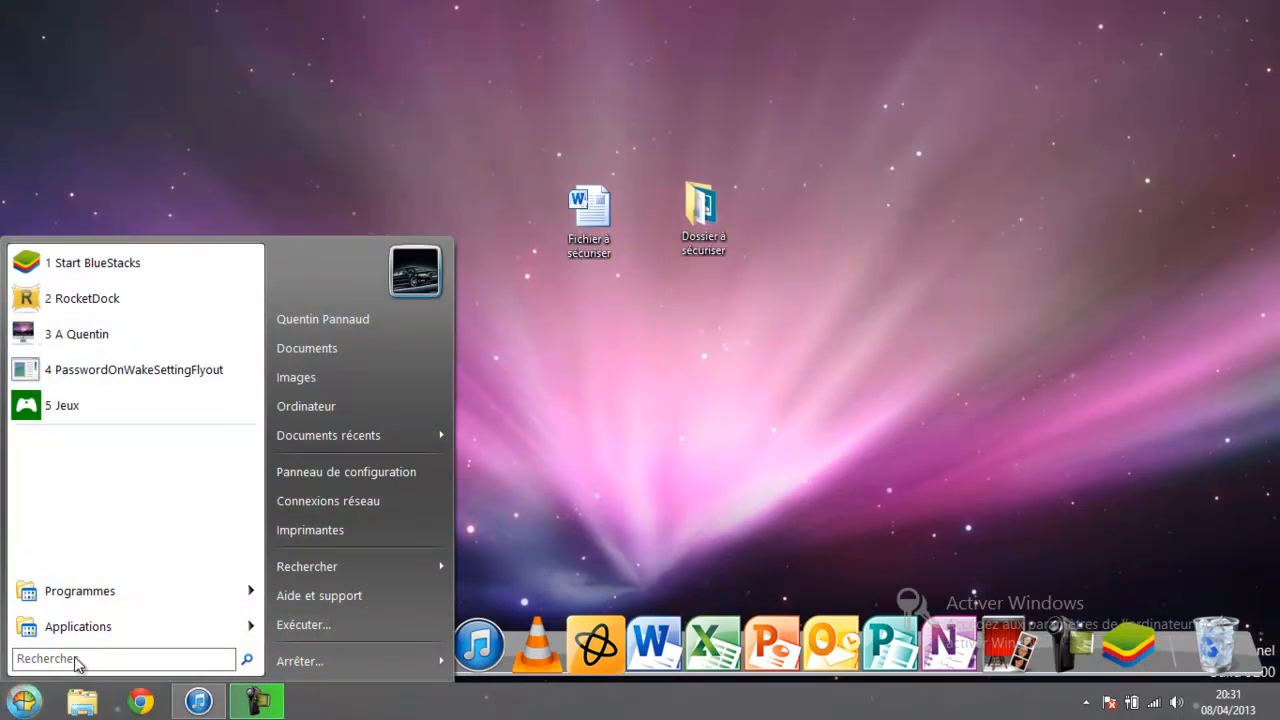
pyautogui.click(686, 449)
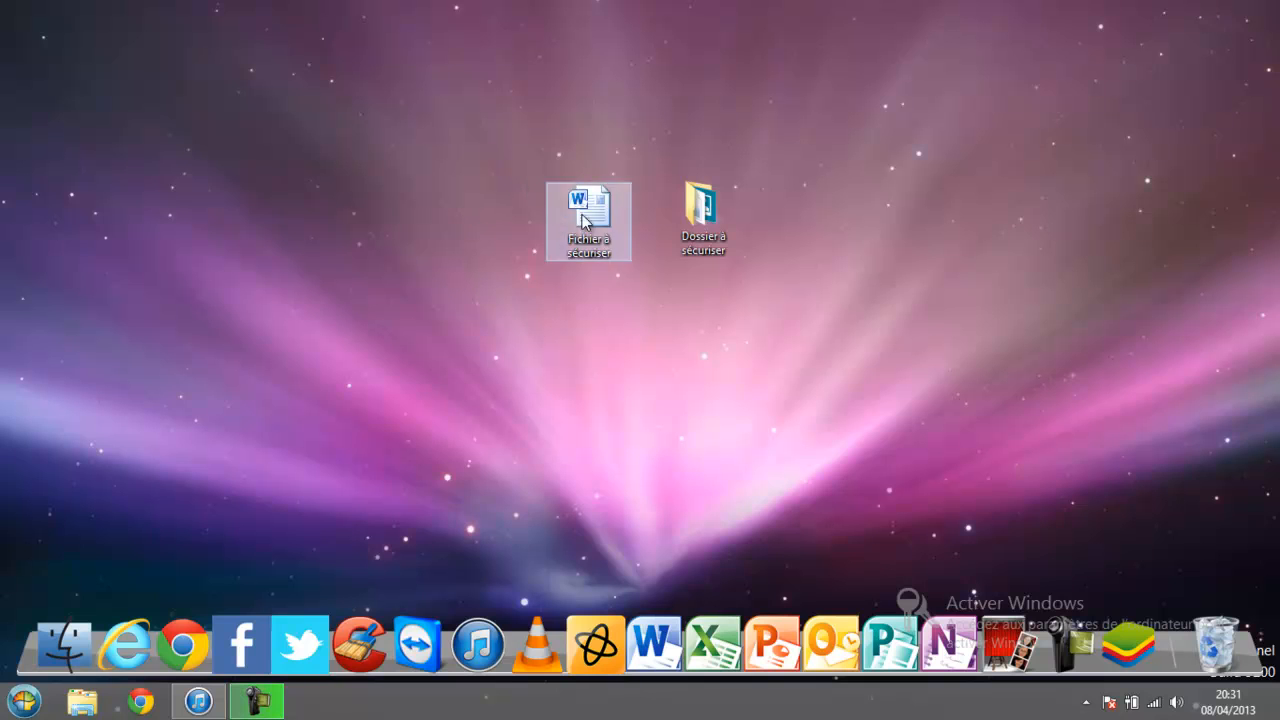
pyautogui.moveTo(540, 186); pyautogui.dragTo(596, 228)
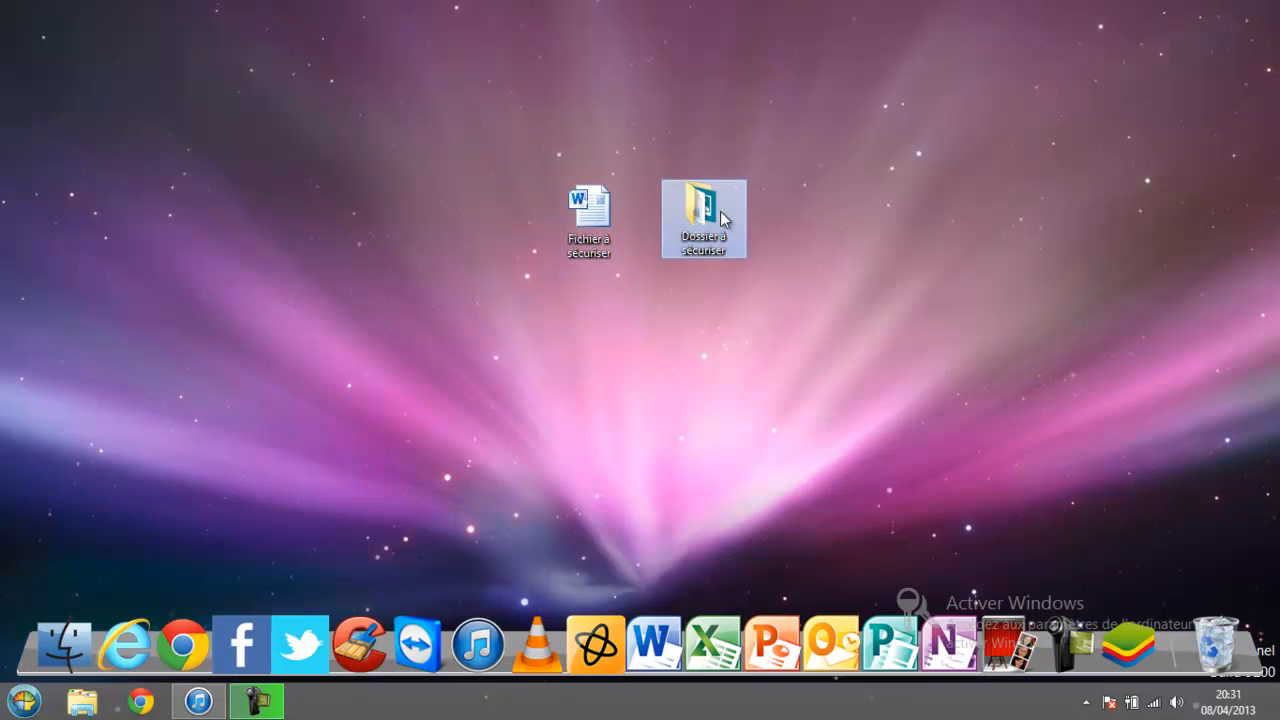
pyautogui.rightClick(408, 93)
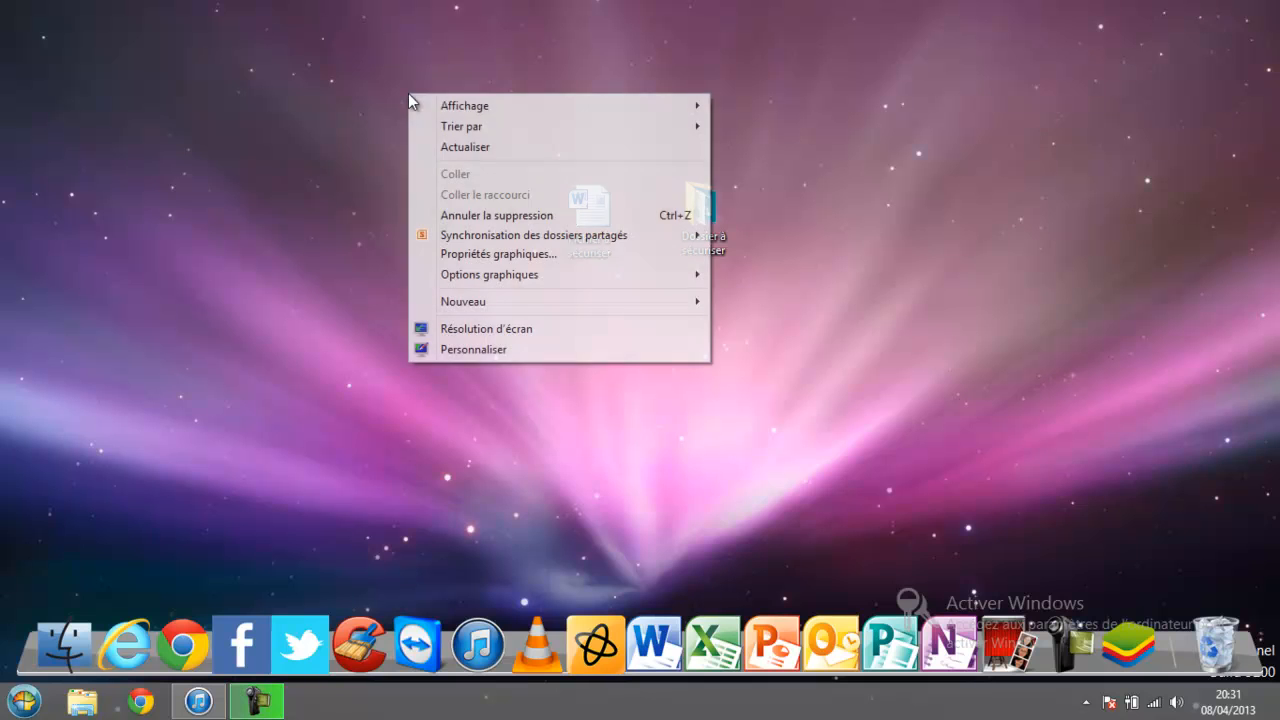
pyautogui.click(355, 170)
# Encrypt Fichier à sécuriser with AxCrypt Crypter using a confirmed key, and move it near the folder.
pyautogui.rightClick(596, 230)
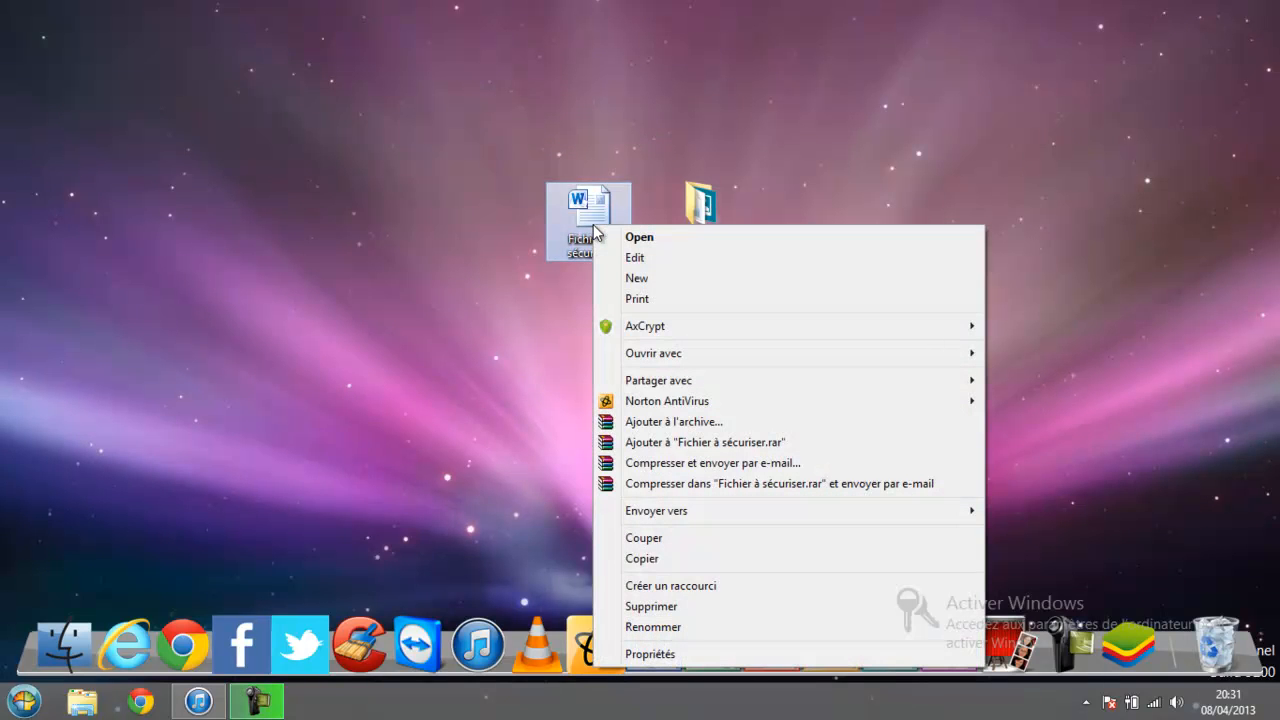
pyautogui.moveTo(660, 325)
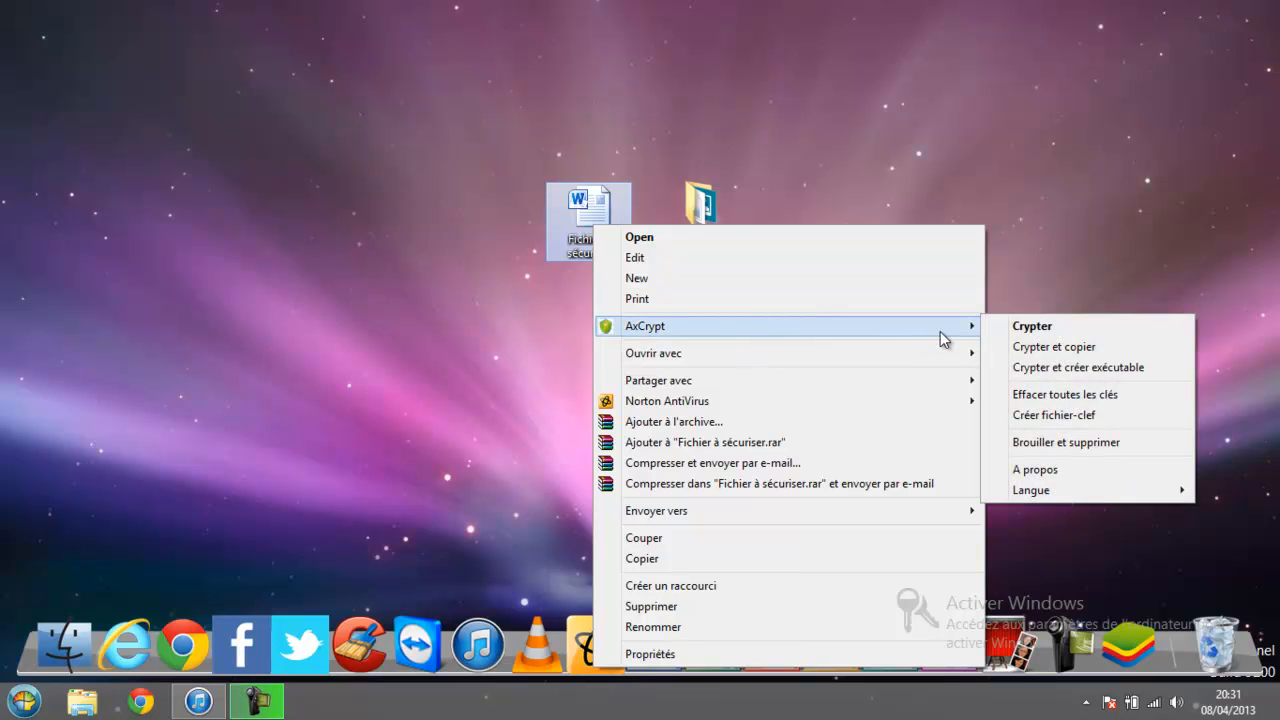
pyautogui.click(1003, 328)
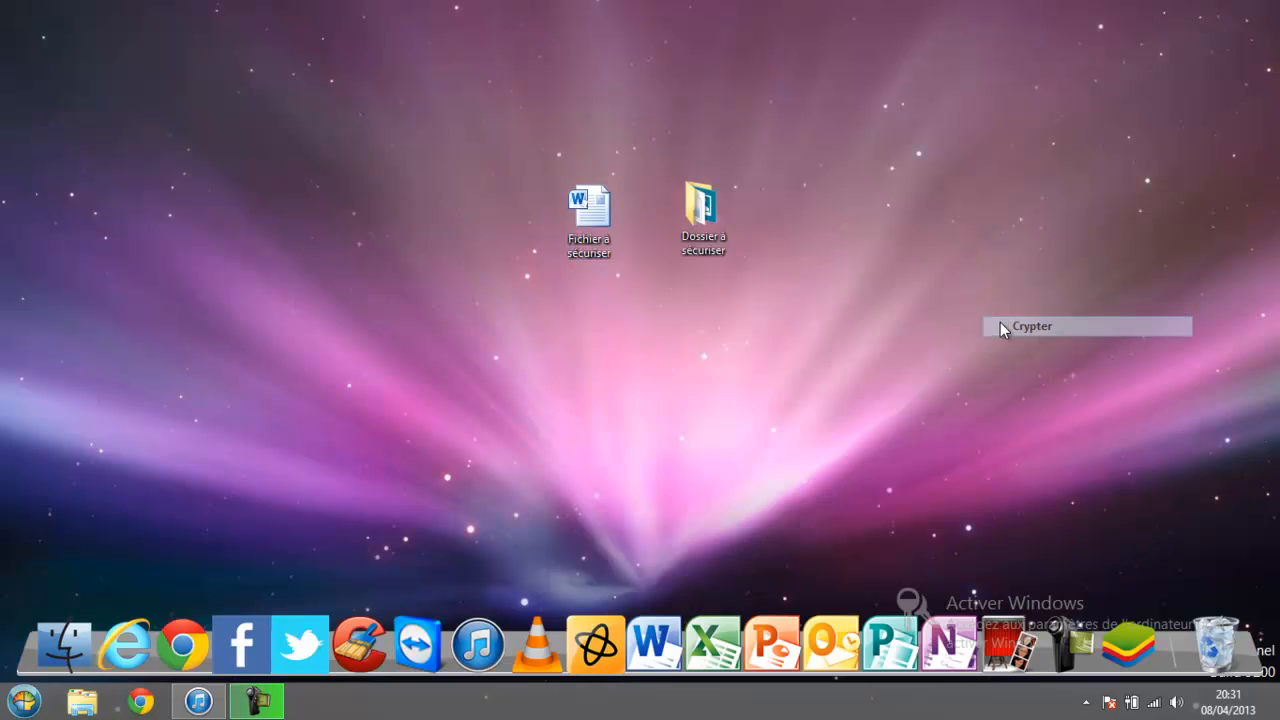
pyautogui.write('********')
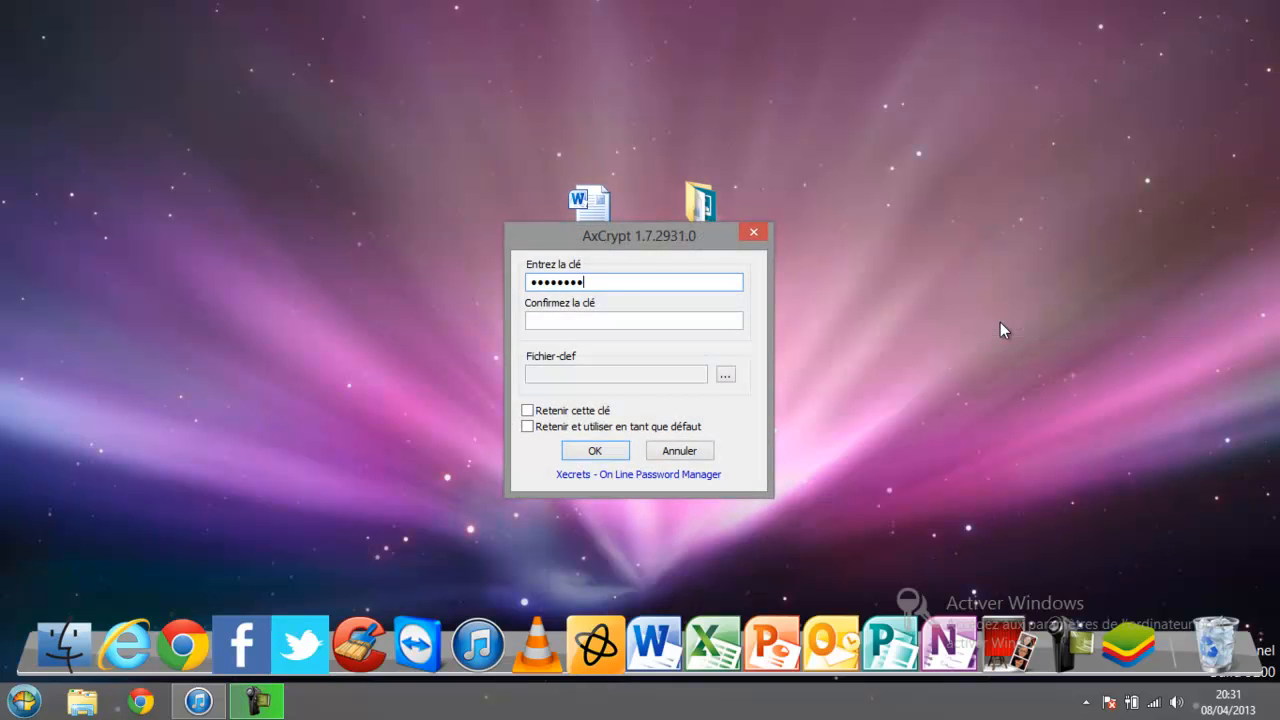
pyautogui.click(697, 319)
pyautogui.write('********')
pyautogui.press('Return')
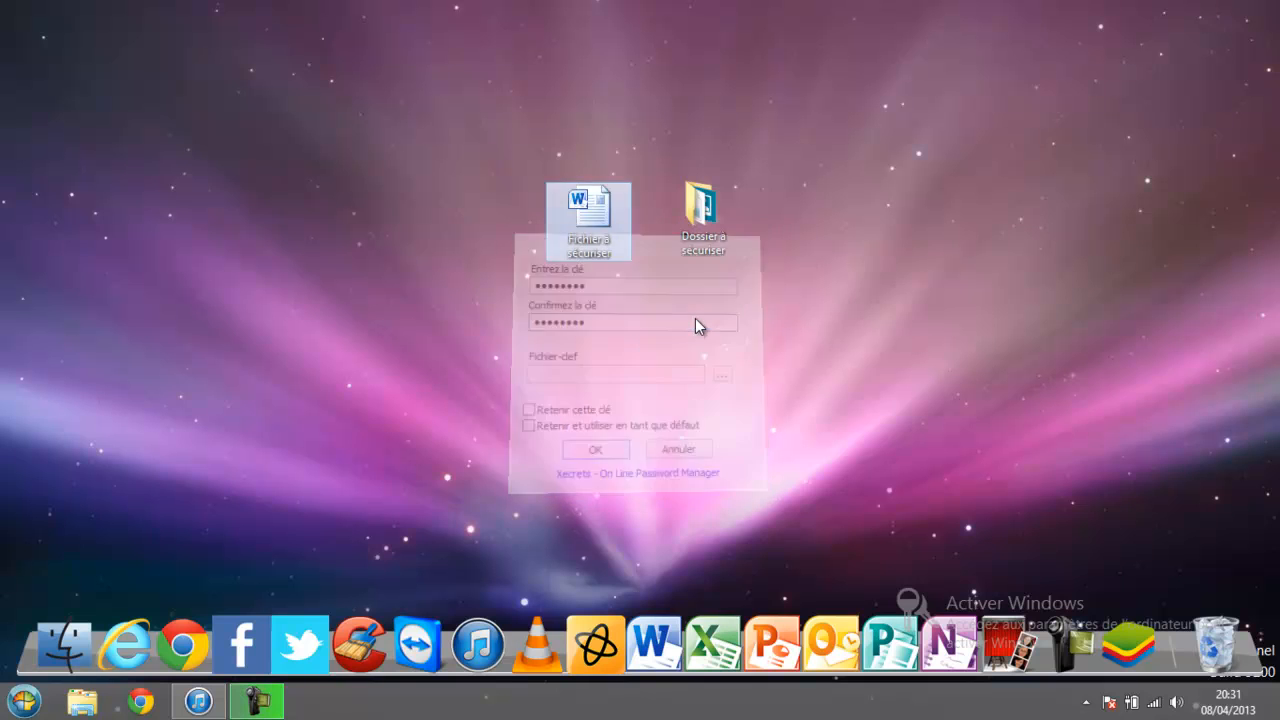
pyautogui.moveTo(42, 42); pyautogui.dragTo(456, 228)
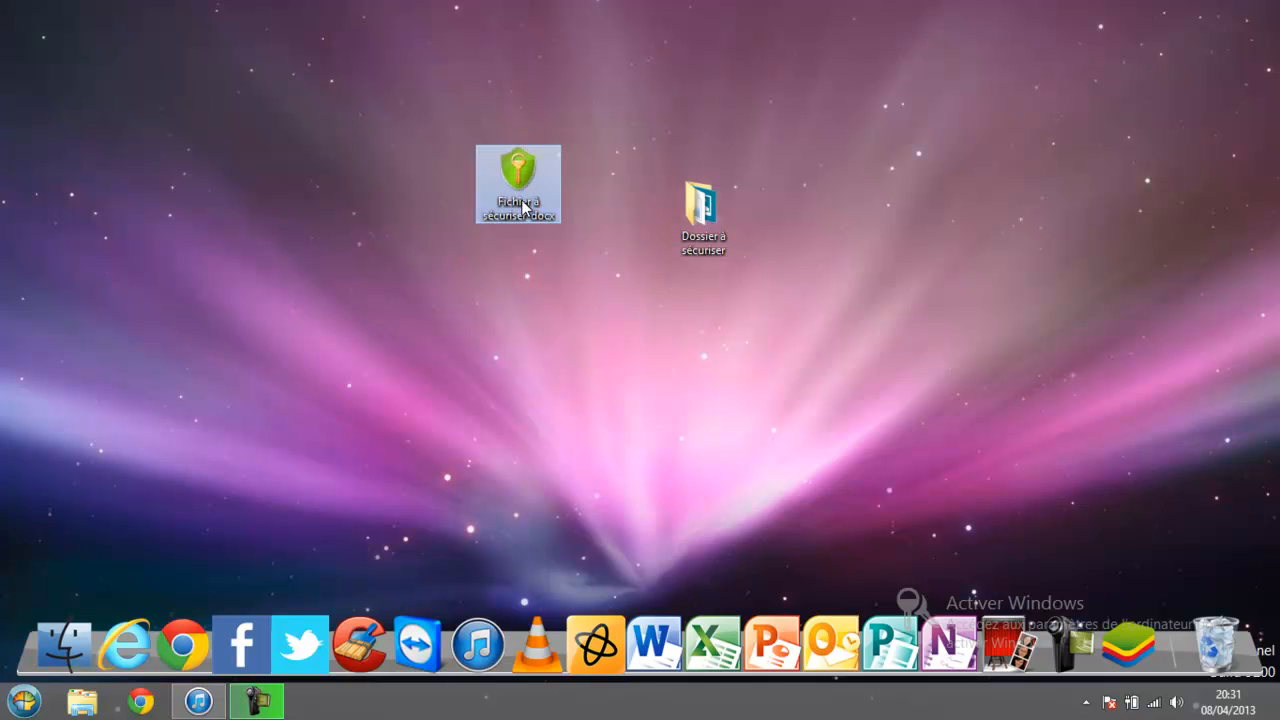
# Open the encrypted file in Word by entering its key, then close Word.
pyautogui.doubleClick(522, 207)
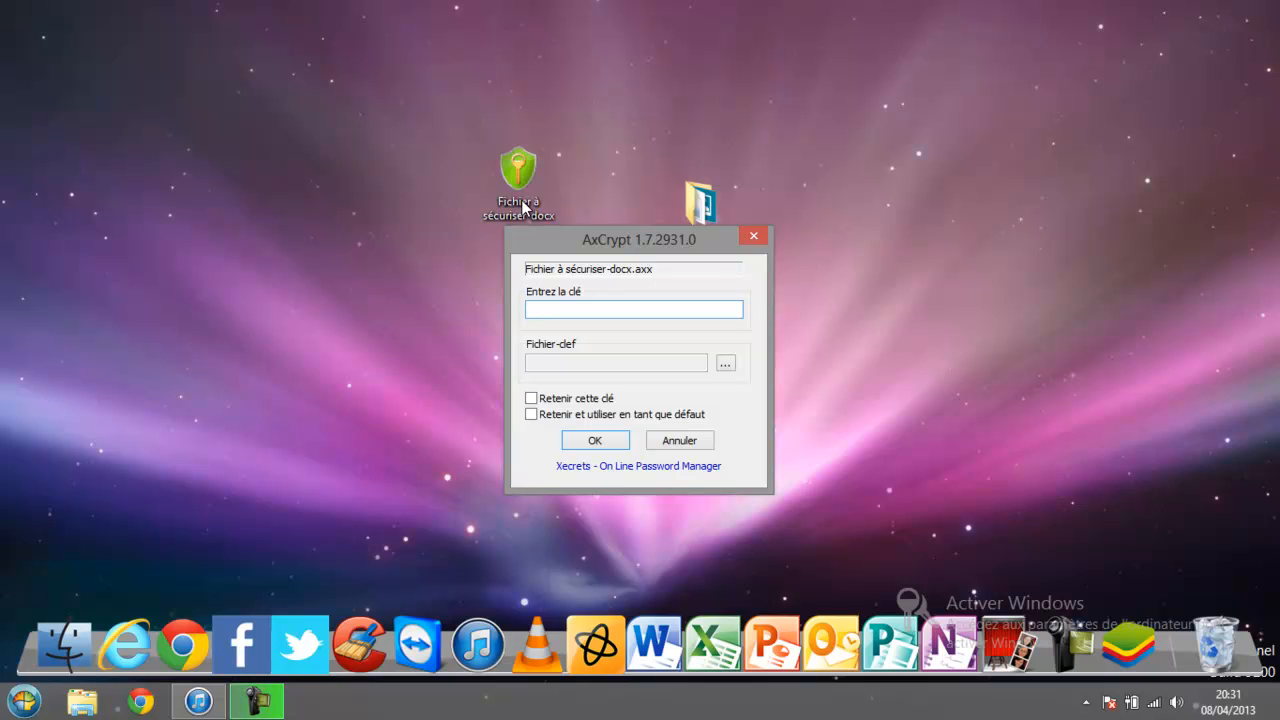
pyautogui.write('********')
pyautogui.press('Return')
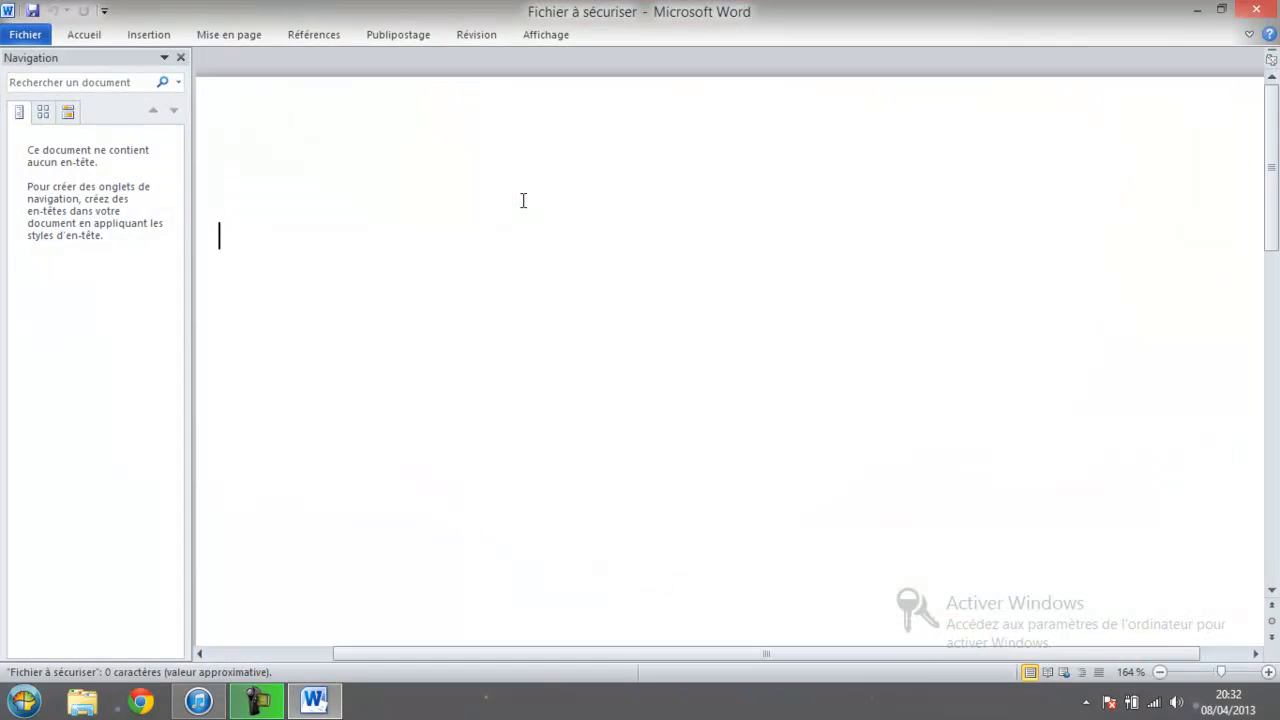
pyautogui.click(1256, 9)
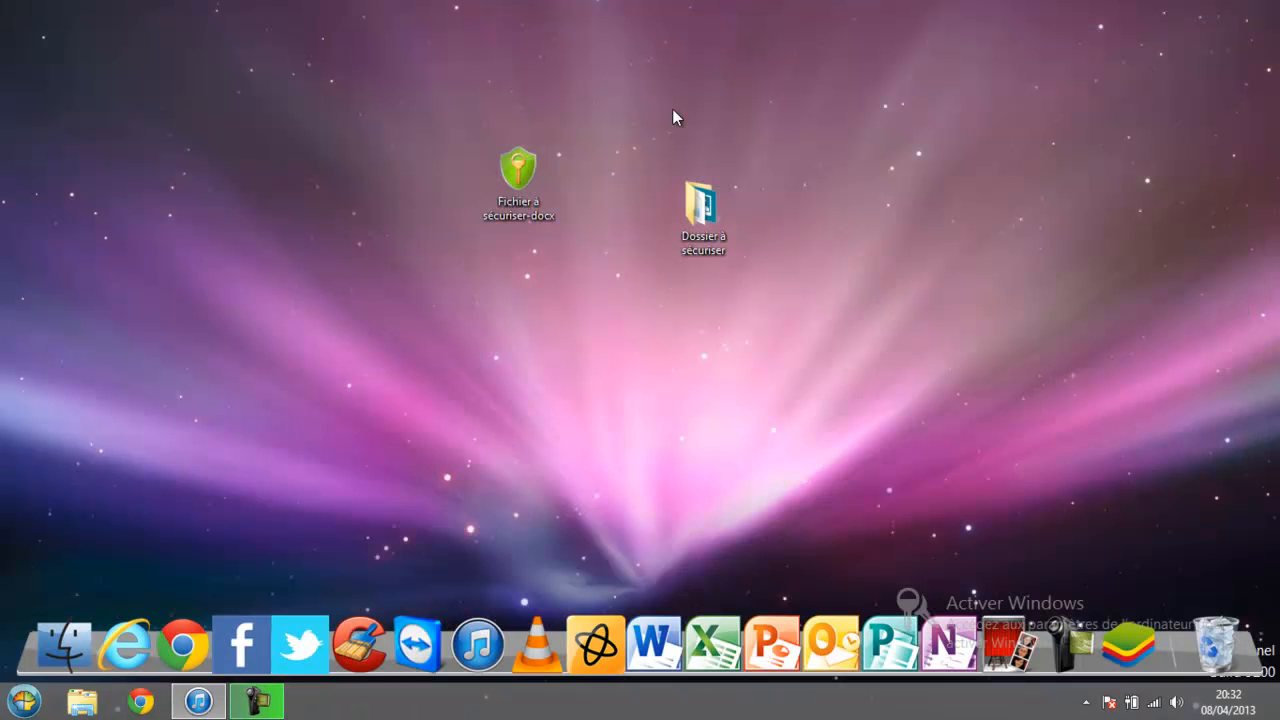
# Decrypt Fichier à sécuriser-docx with the key and move the Word file beside the folder.
pyautogui.rightClick(511, 180)
pyautogui.click(388, 192)
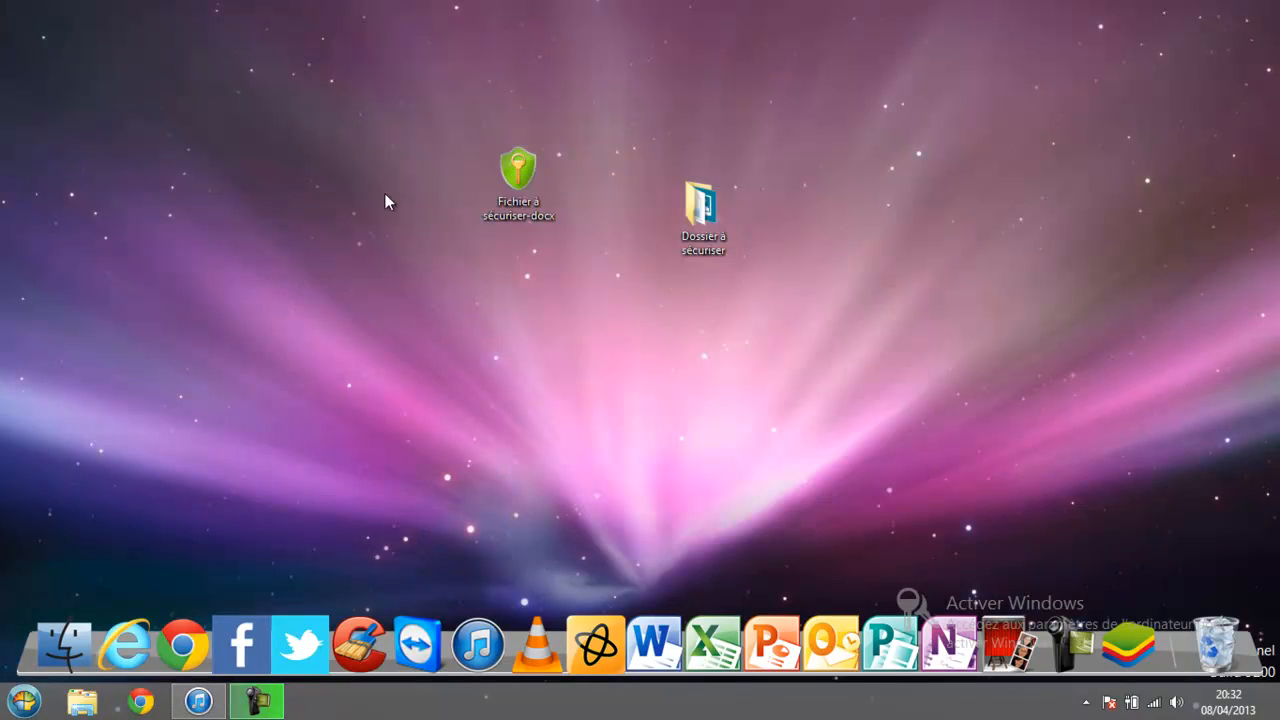
pyautogui.rightClick(528, 193)
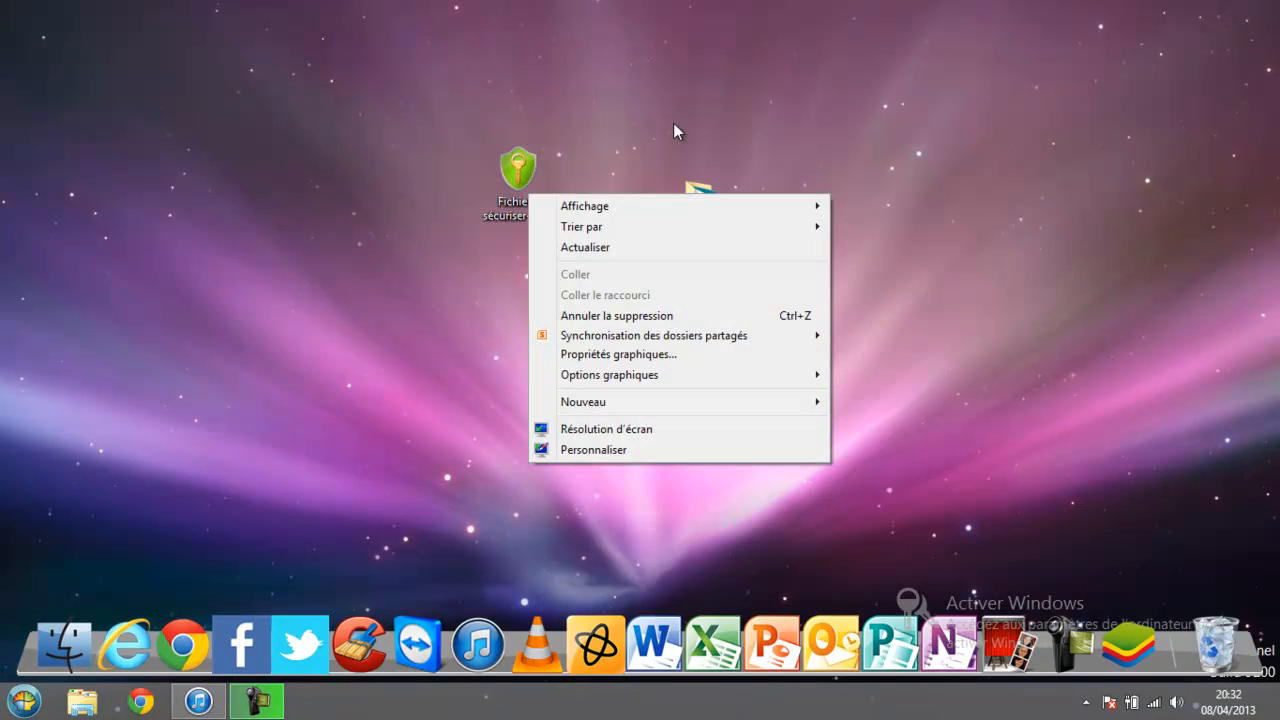
pyautogui.rightClick(537, 175)
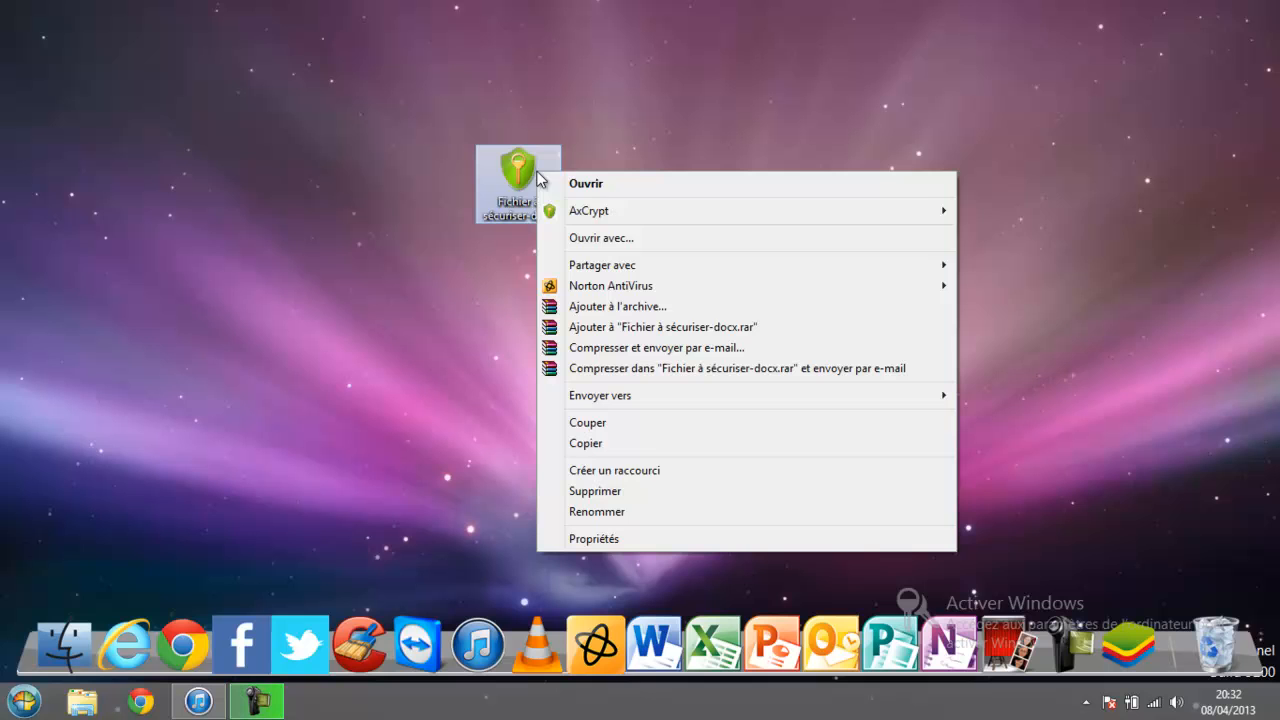
pyautogui.click(984, 217)
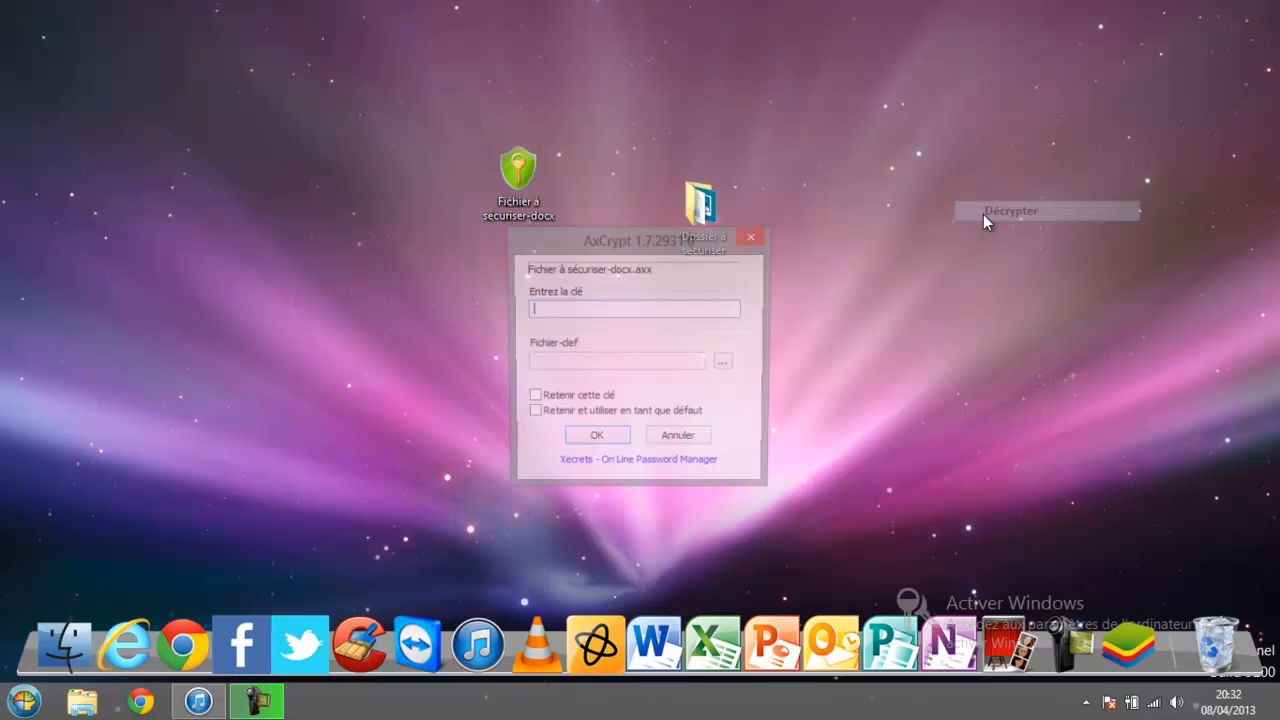
pyautogui.write('********')
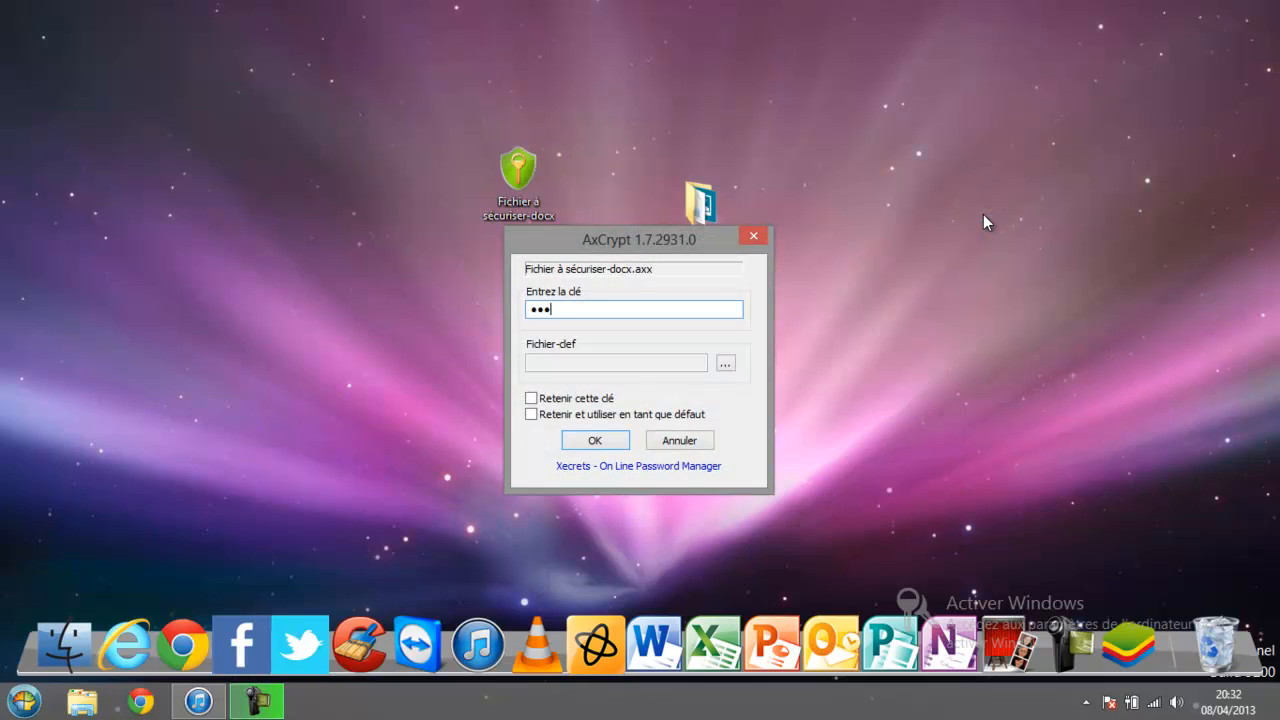
pyautogui.press('Return')
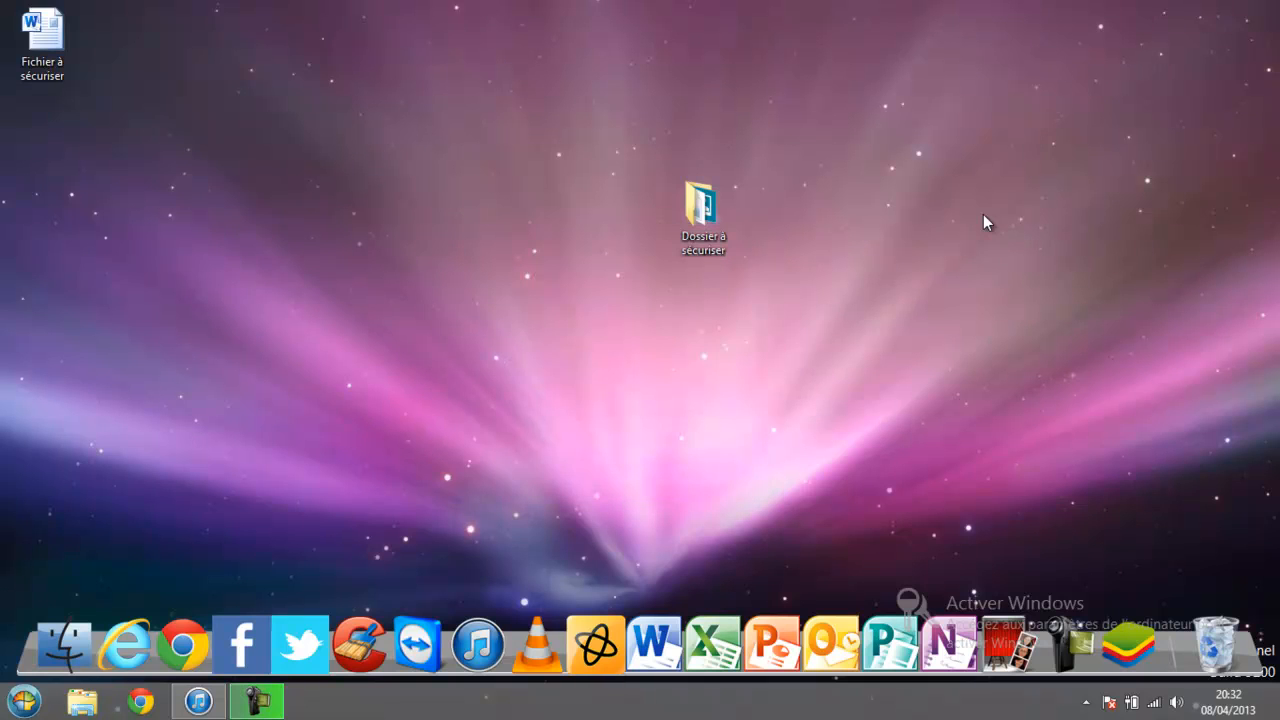
pyautogui.moveTo(42, 38); pyautogui.dragTo(570, 231)
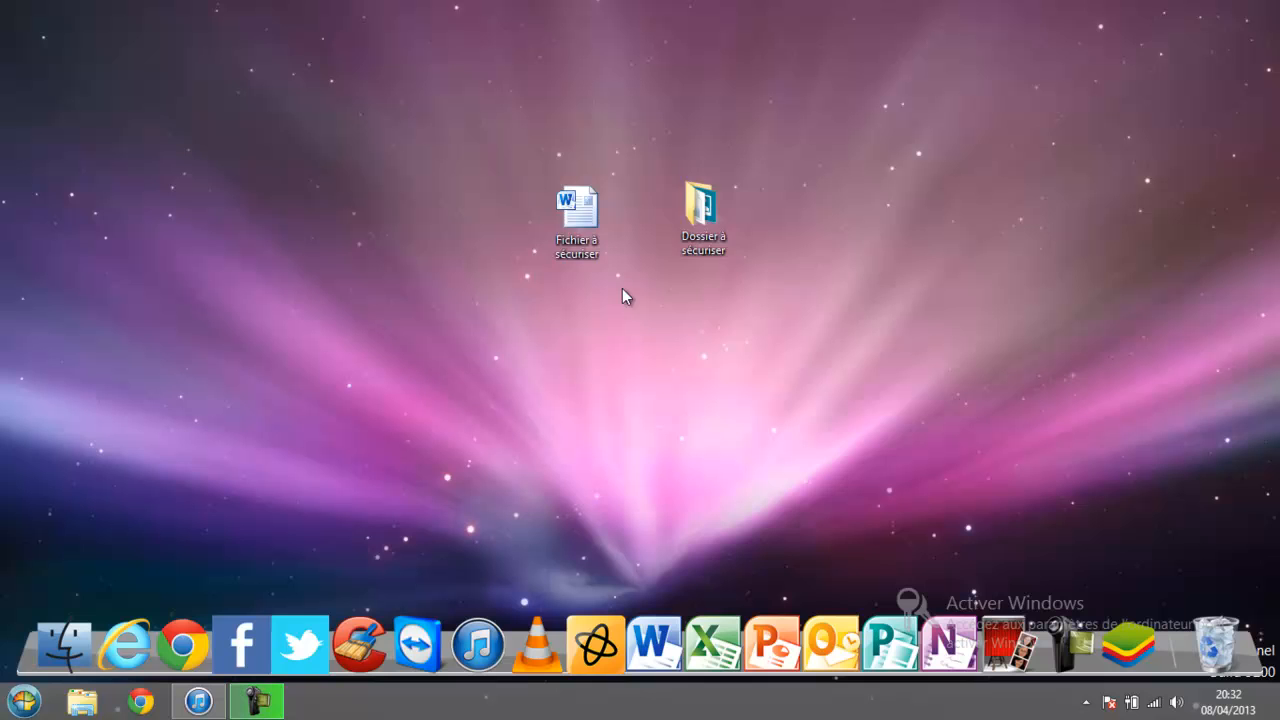
# Run AxCrypt Crypter on Dossier à sécuriser, entering and confirming the key.
pyautogui.rightClick(711, 226)
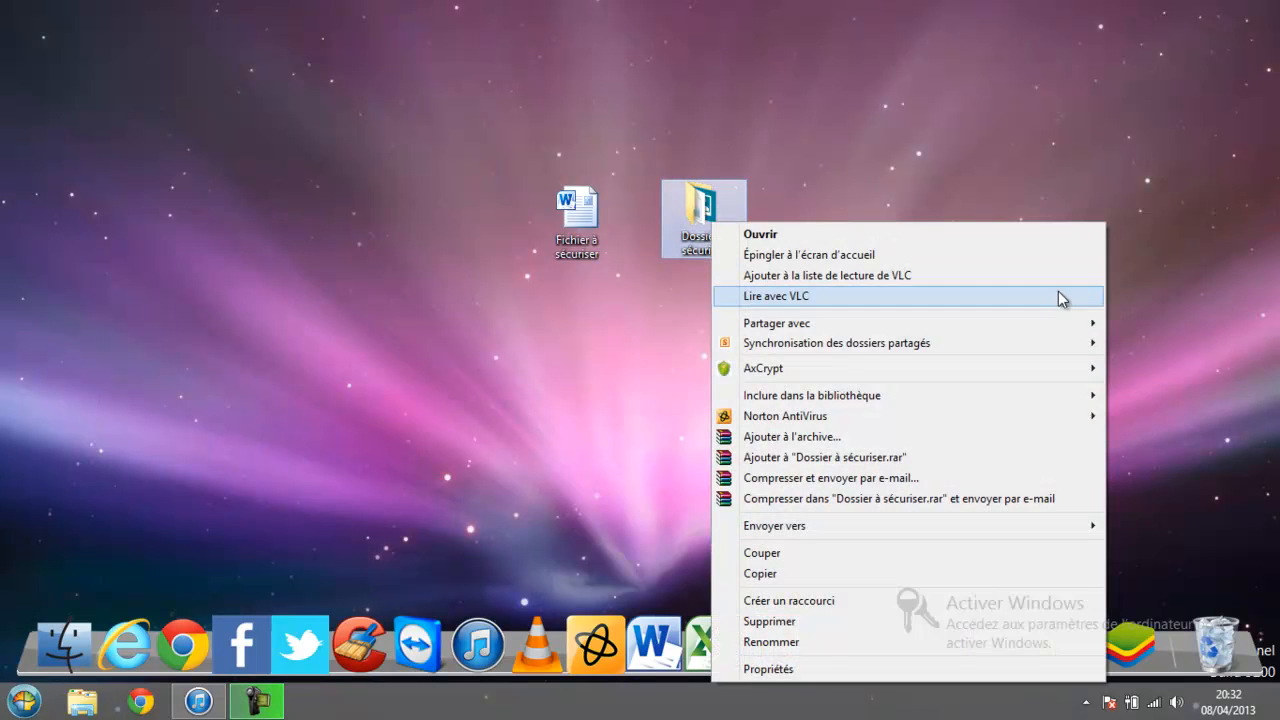
pyautogui.moveTo(767, 376)
pyautogui.click(621, 368)
pyautogui.write('12345678')
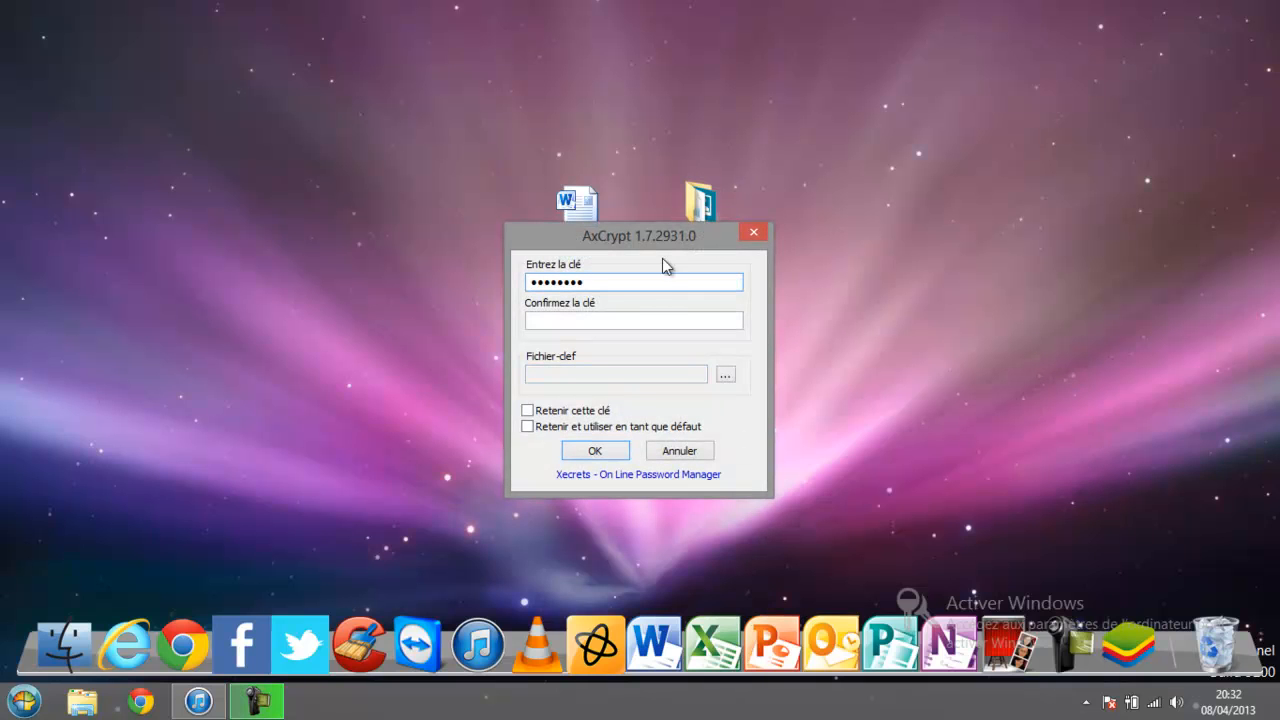
pyautogui.click(650, 321)
pyautogui.write('12345678')
pyautogui.press('Return')
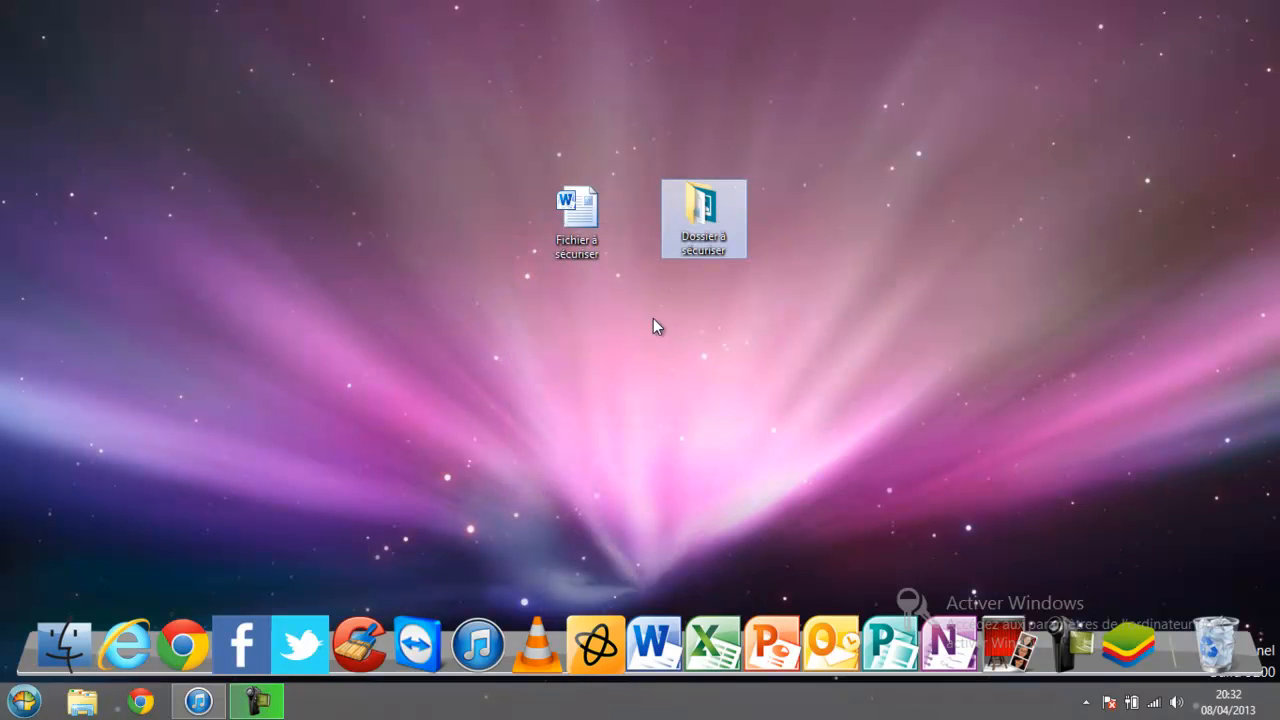
pyautogui.doubleClick(707, 204)
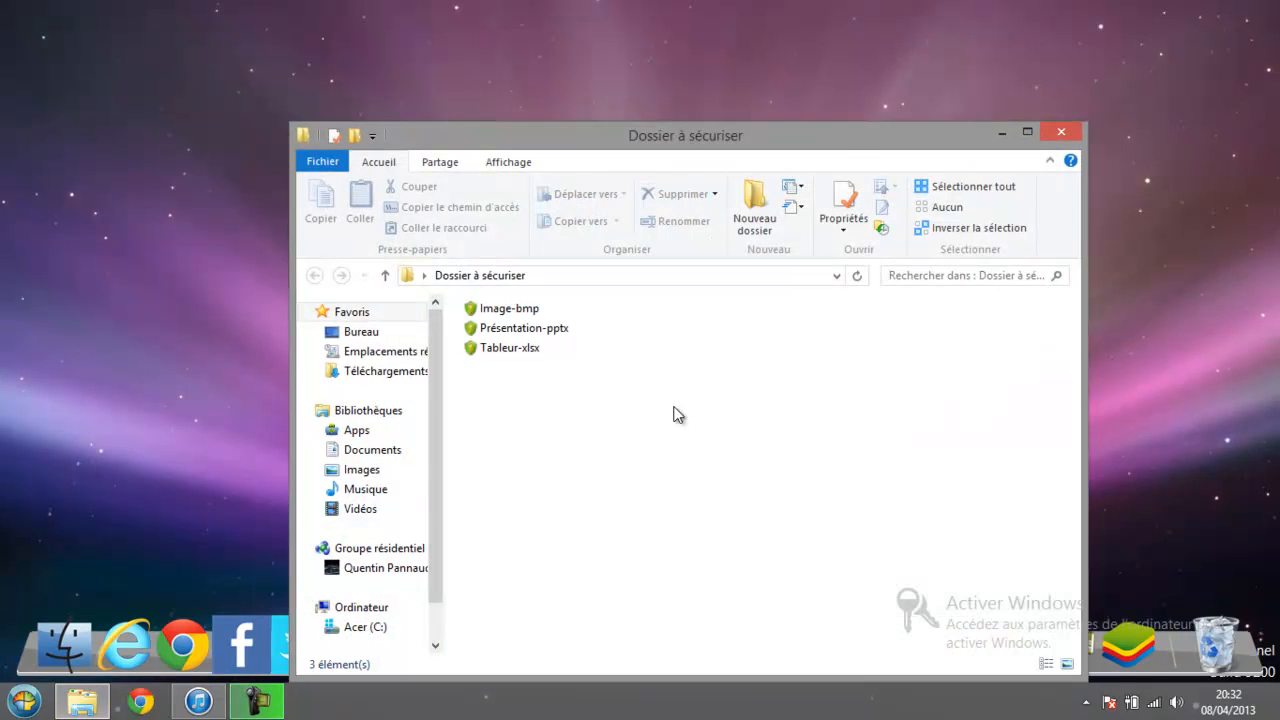
pyautogui.rightClick(625, 466)
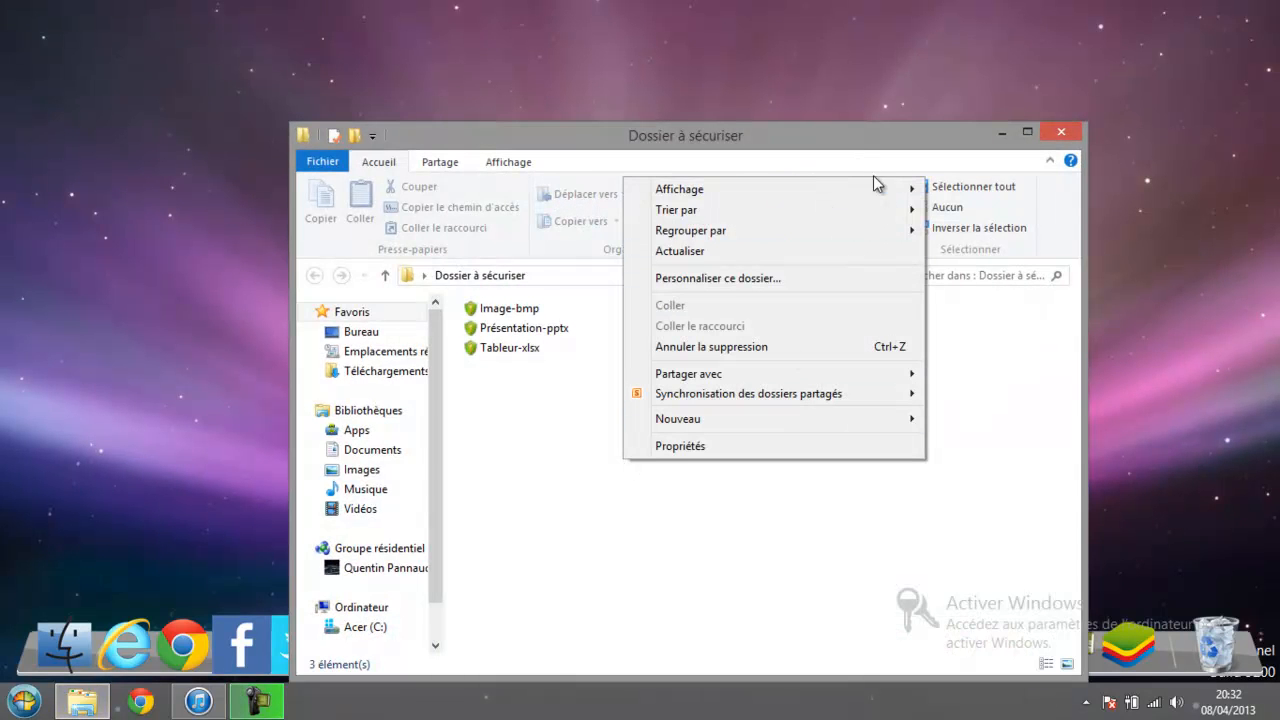
pyautogui.moveTo(886, 191)
pyautogui.click(942, 211)
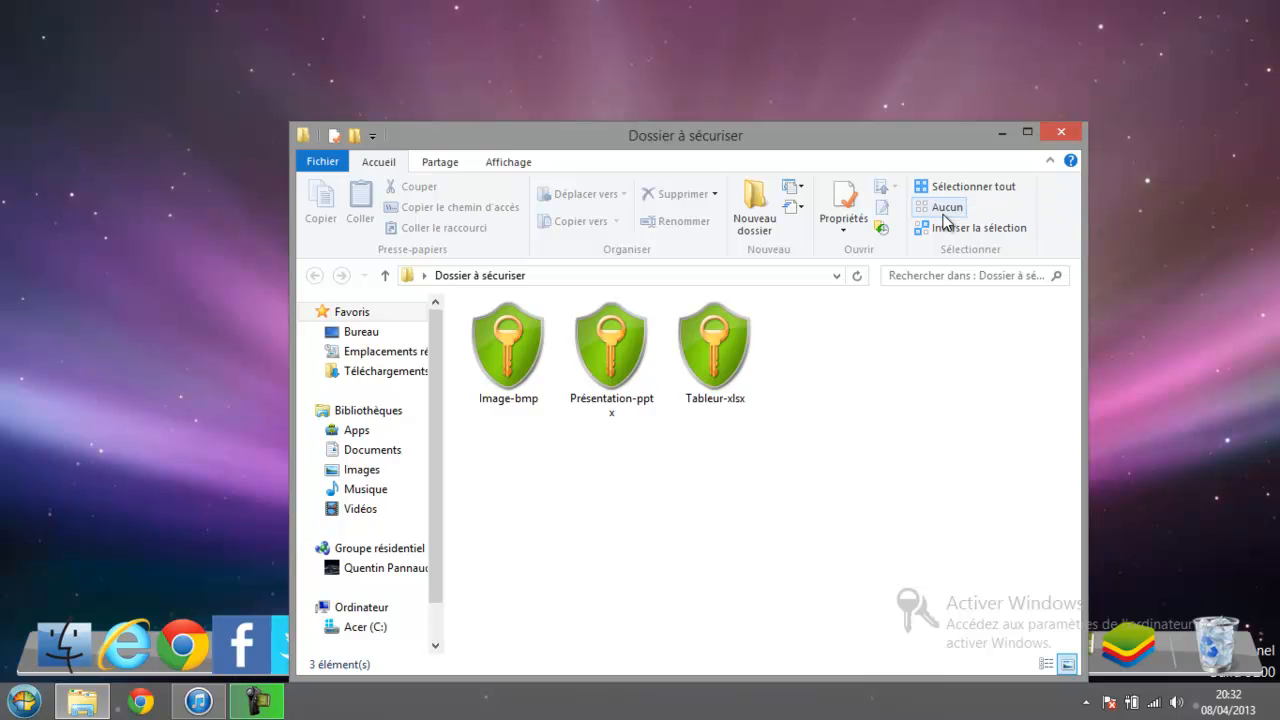
pyautogui.moveTo(777, 487); pyautogui.dragTo(462, 300)
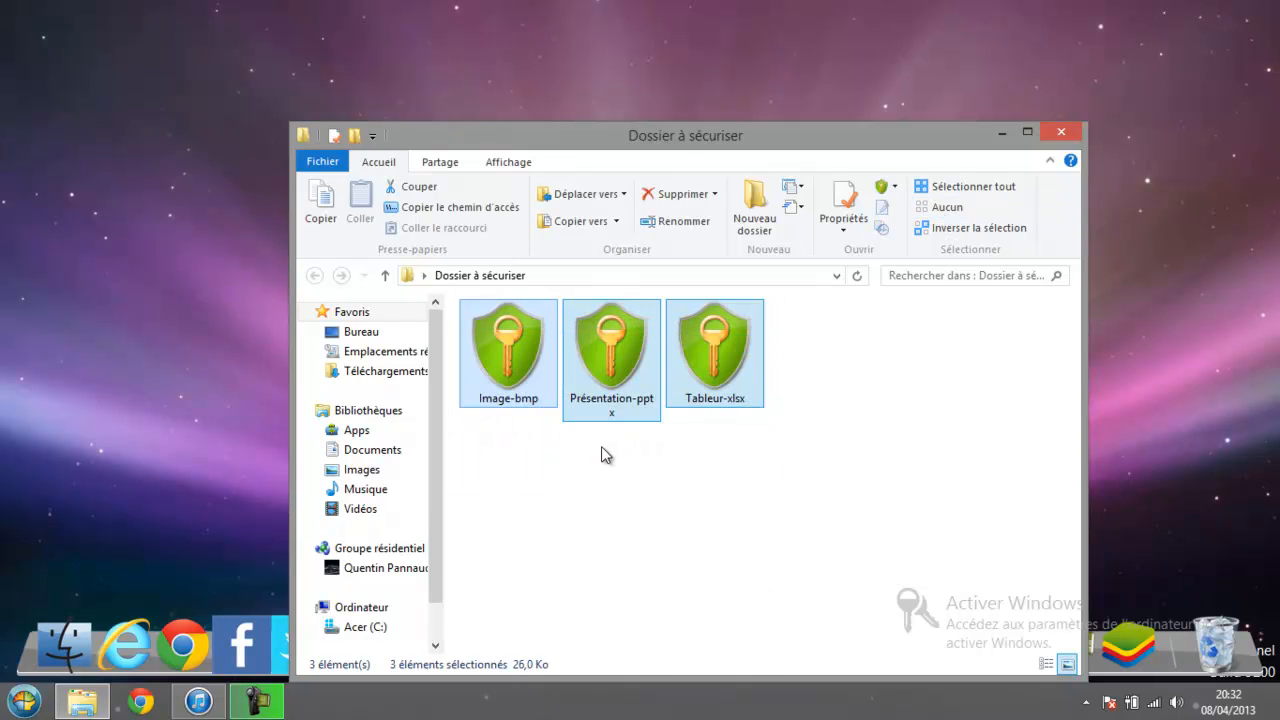
pyautogui.click(602, 448)
pyautogui.moveTo(800, 458); pyautogui.dragTo(510, 344)
pyautogui.click(613, 508)
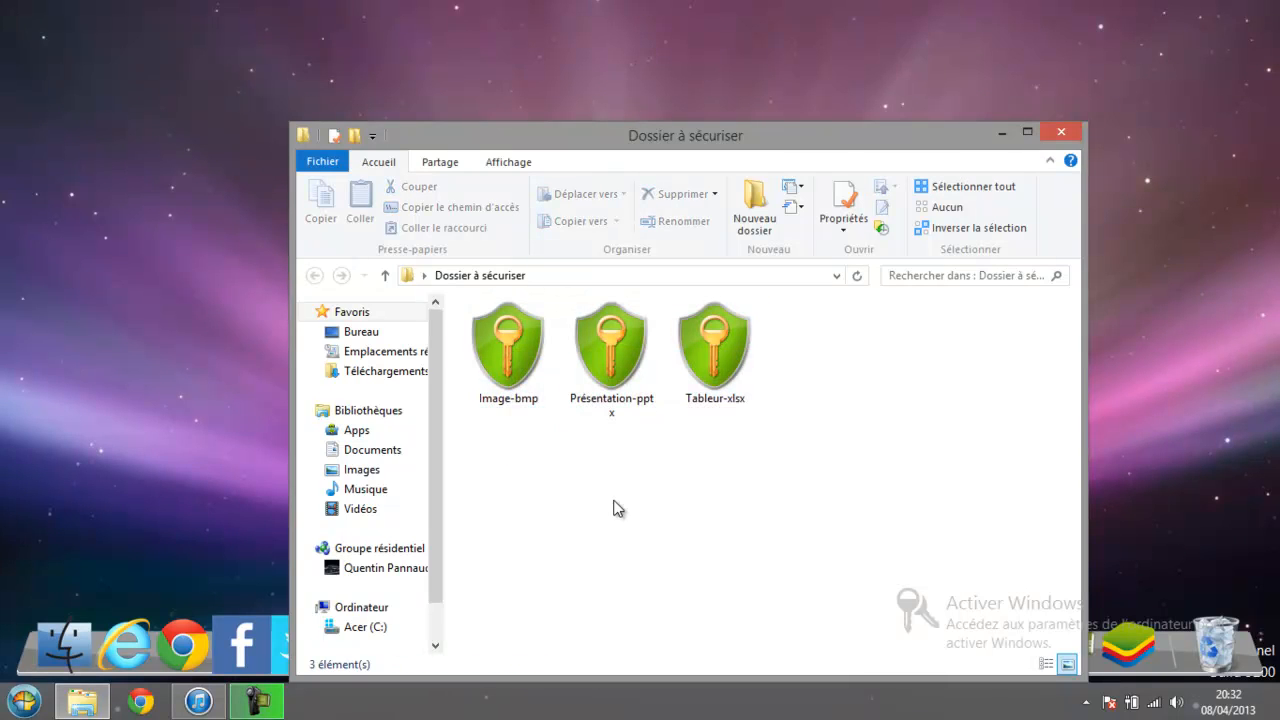
pyautogui.moveTo(831, 134); pyautogui.dragTo(749, 305)
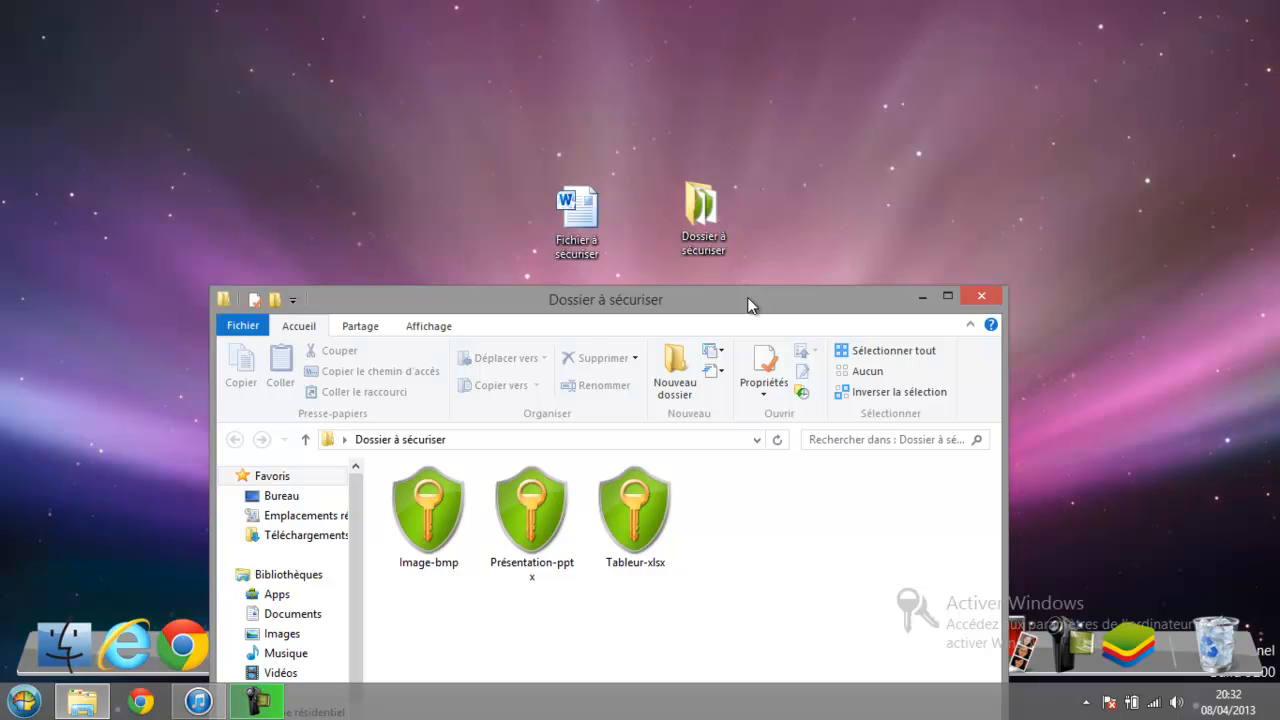
pyautogui.doubleClick(447, 553)
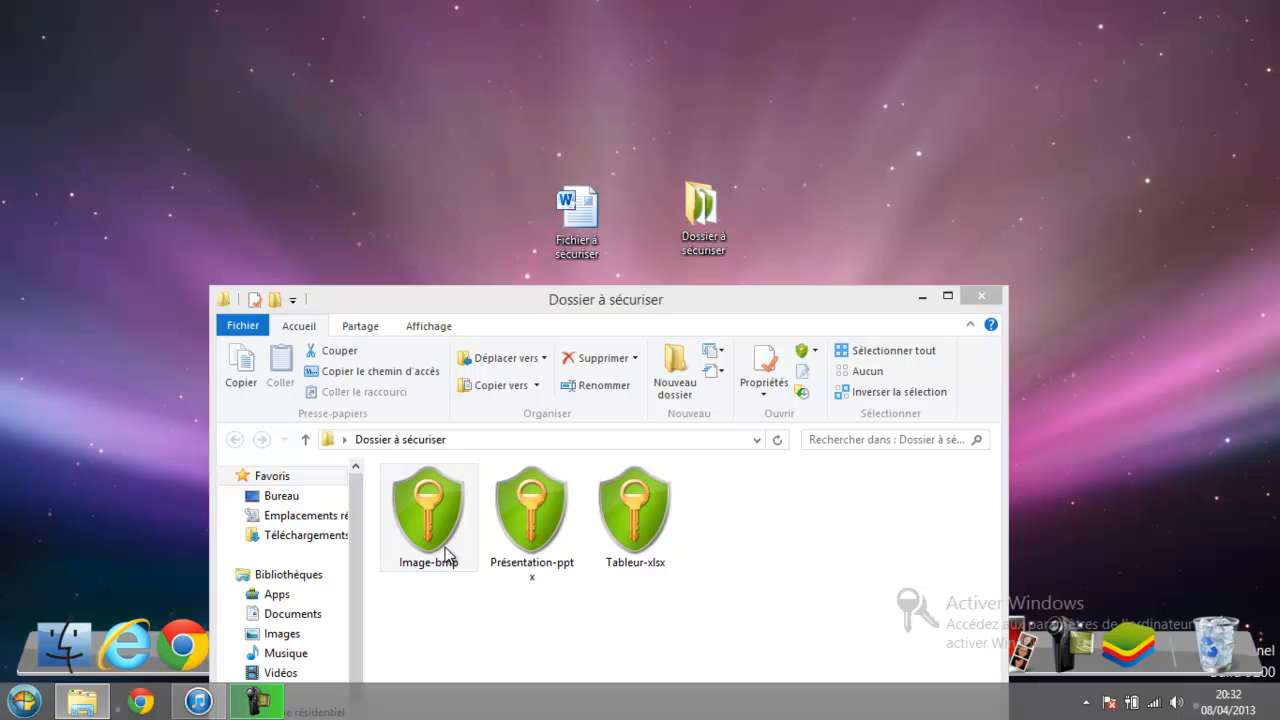
pyautogui.write('*********')
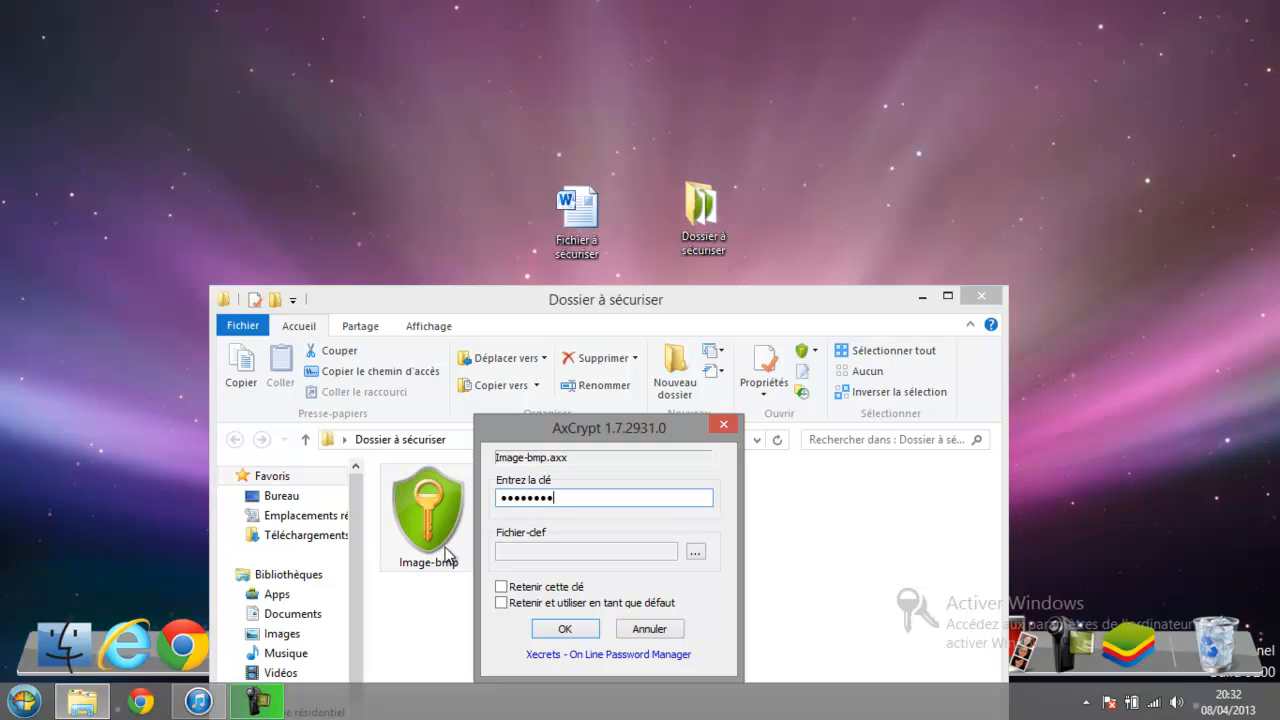
pyautogui.press('Return')
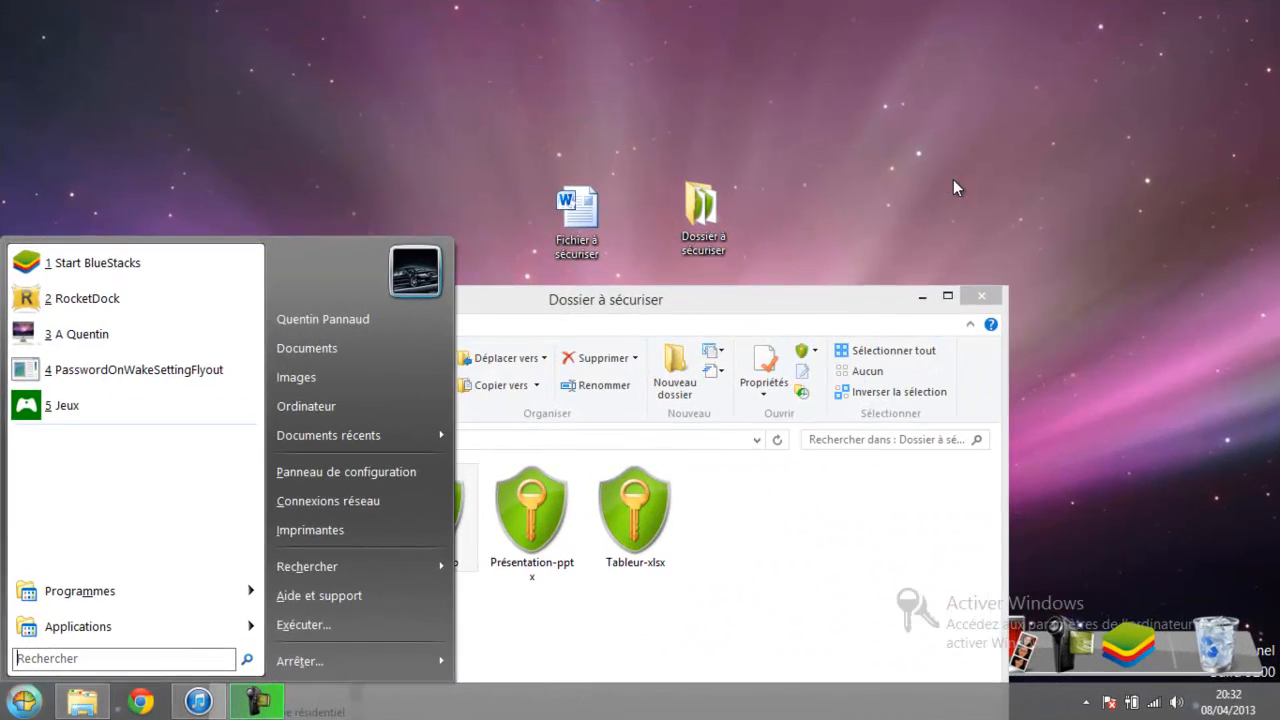
pyautogui.click(870, 303)
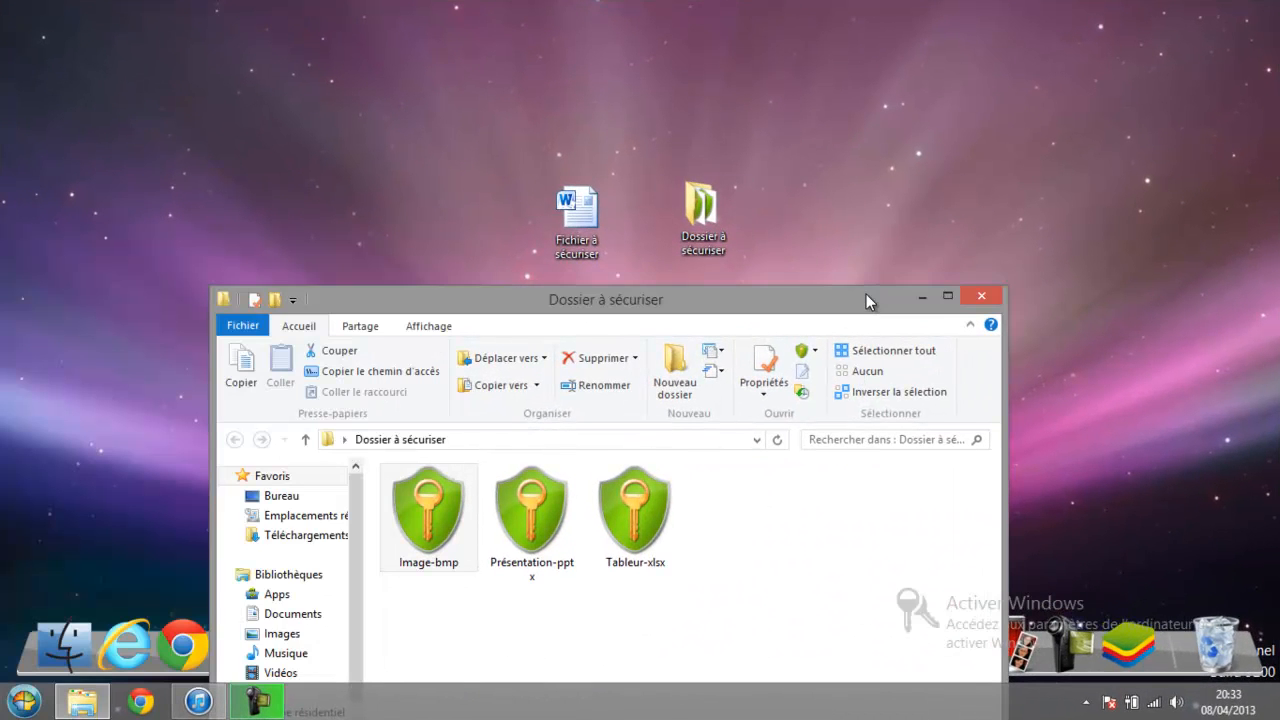
# Close the folder window and apply encryption to the desktop folder Dossier à sécuriser.
pyautogui.click(970, 289)
pyautogui.click(709, 211)
pyautogui.rightClick(709, 211)
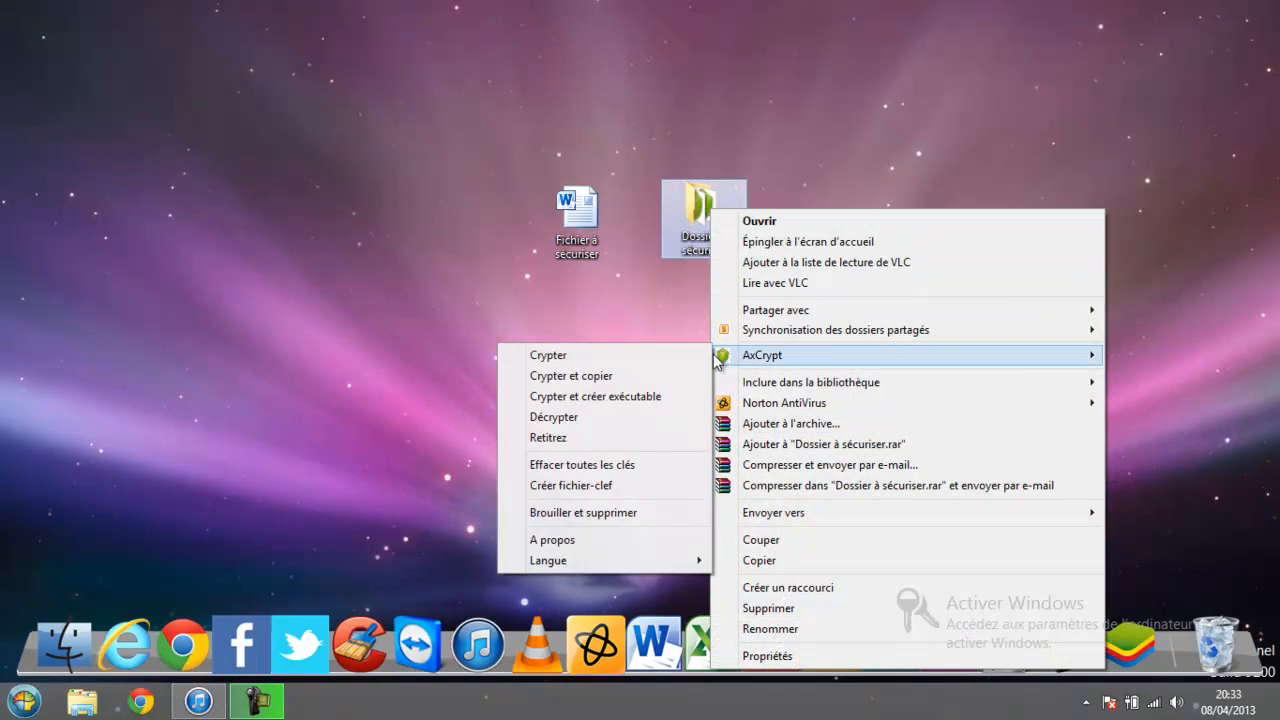
pyautogui.click(694, 357)
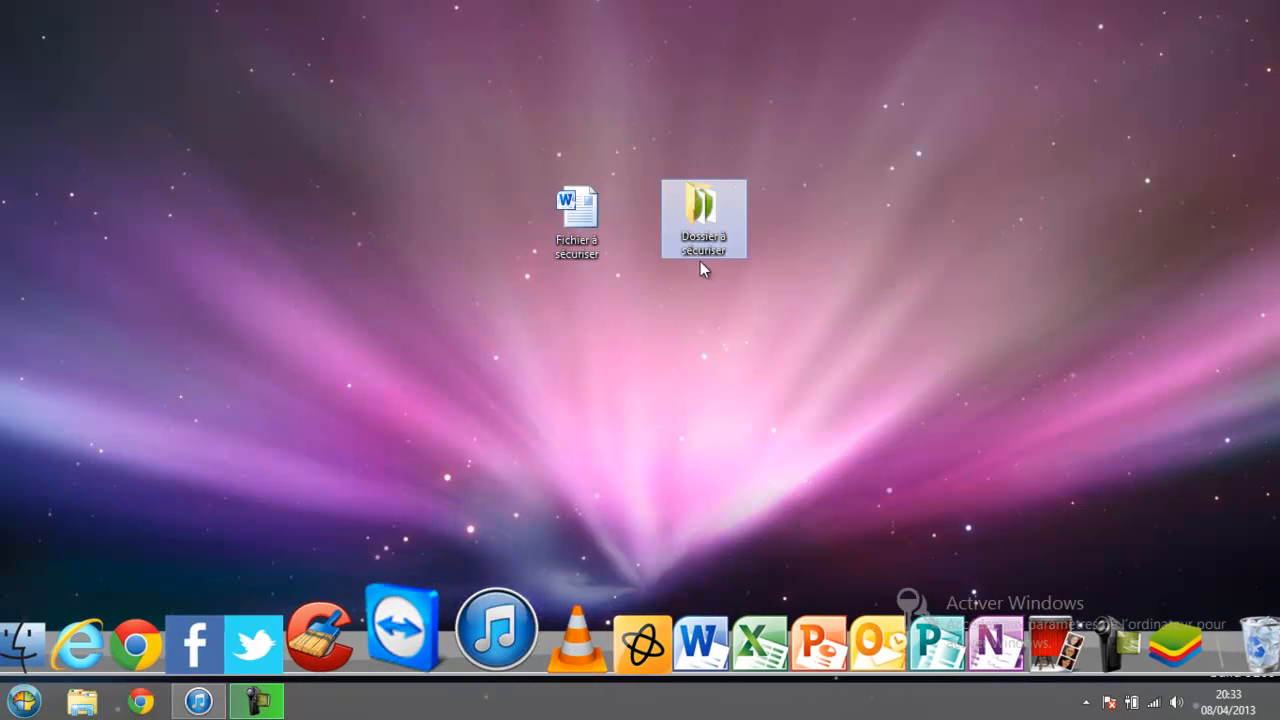
pyautogui.rightClick(678, 211)
pyautogui.moveTo(710, 362)
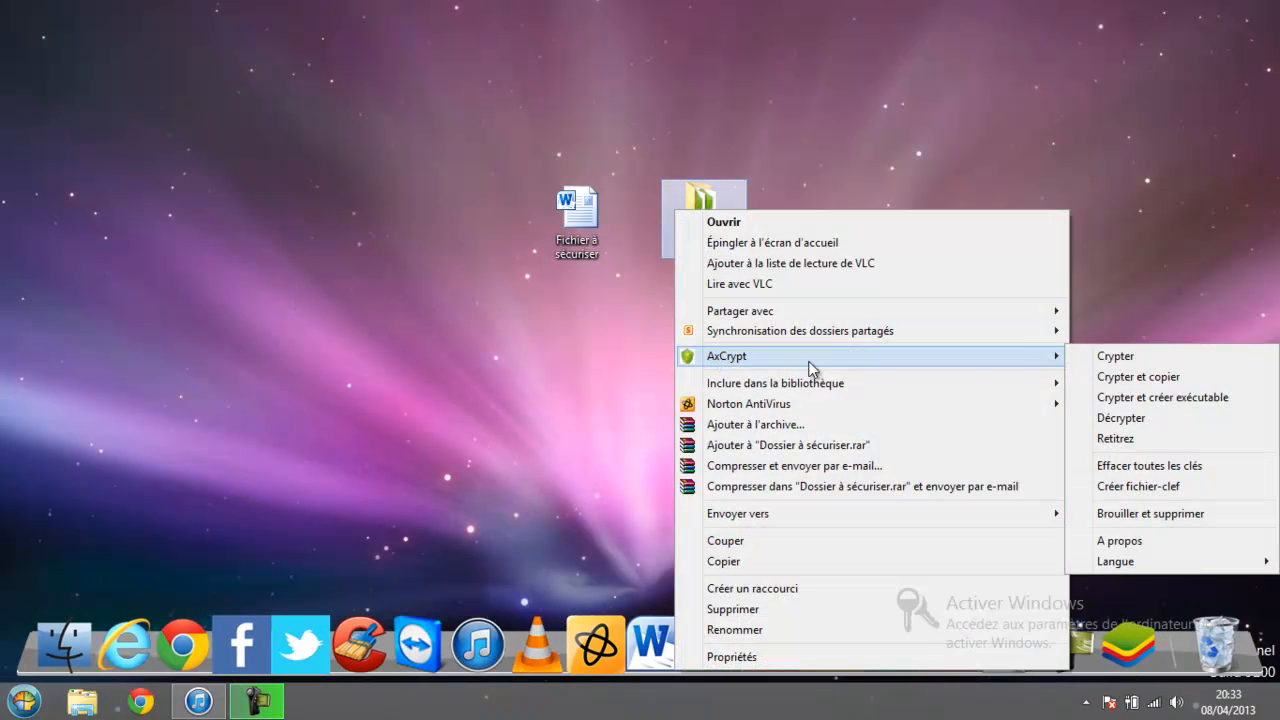
pyautogui.click(604, 327)
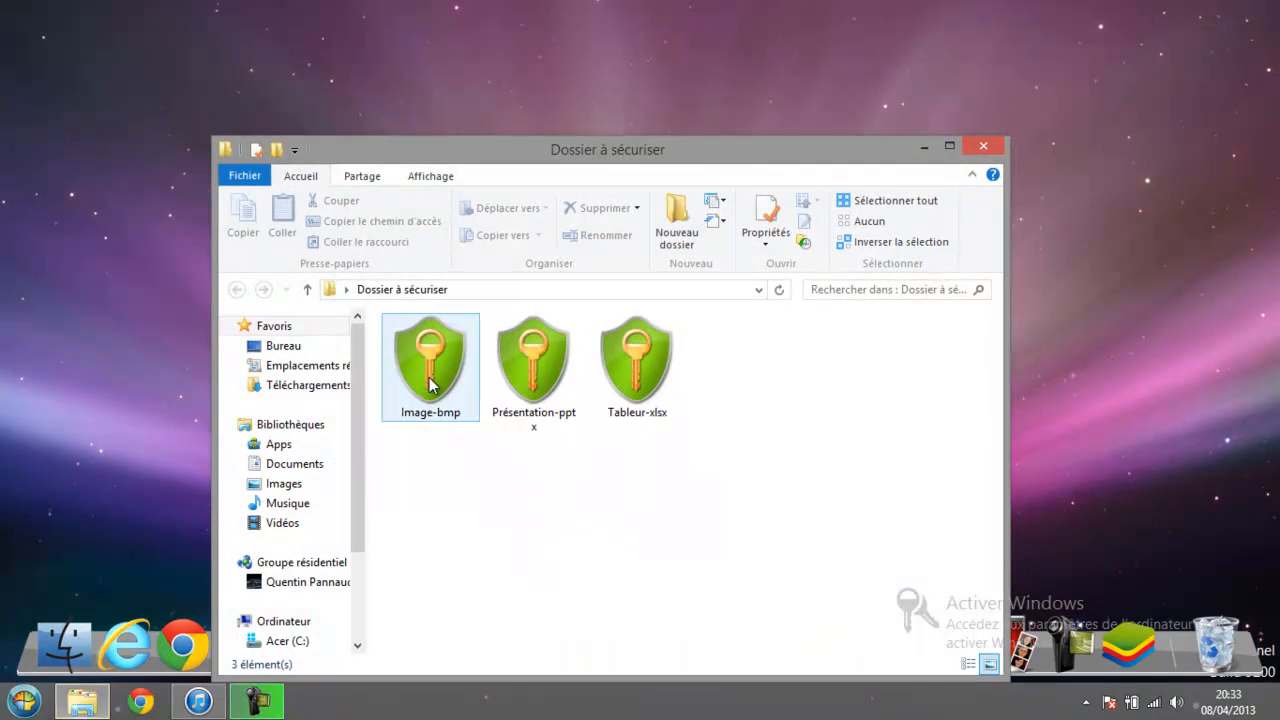
# Decrypt the three encrypted files in the folder with the passphrase, restoring Tableur.
pyautogui.moveTo(425, 488); pyautogui.dragTo(728, 292)
pyautogui.rightClick(670, 370)
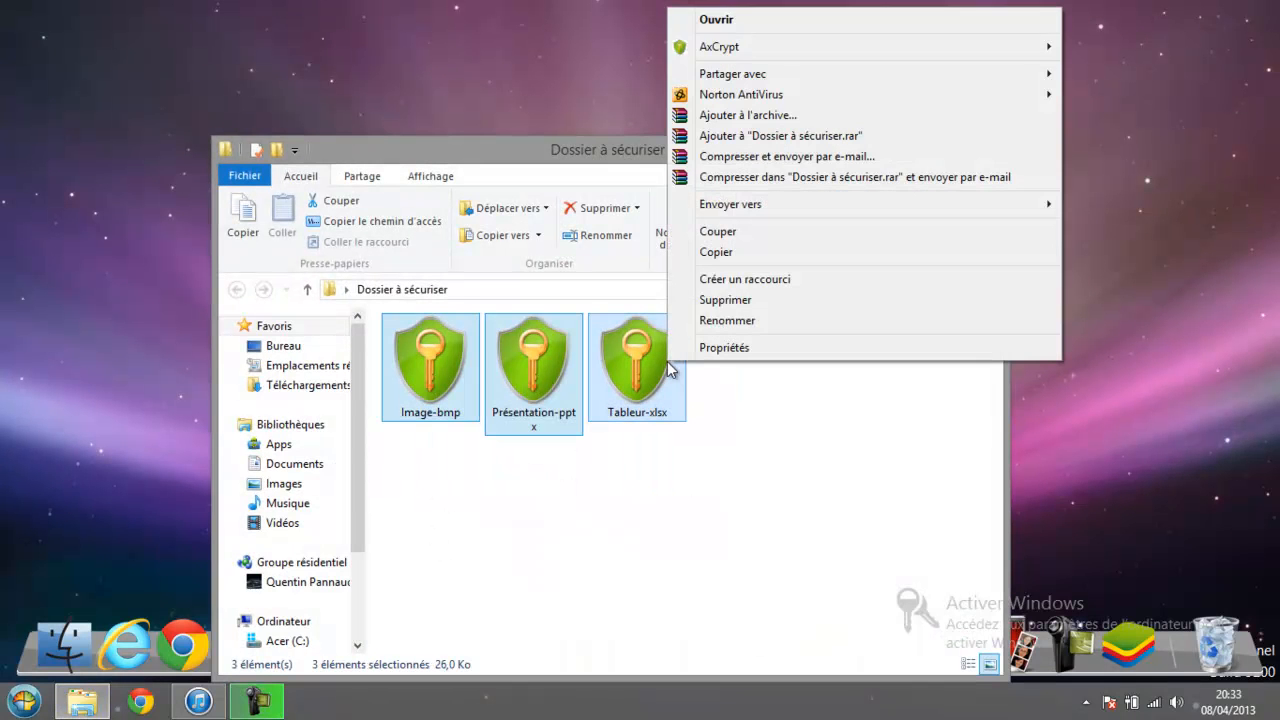
pyautogui.moveTo(996, 46)
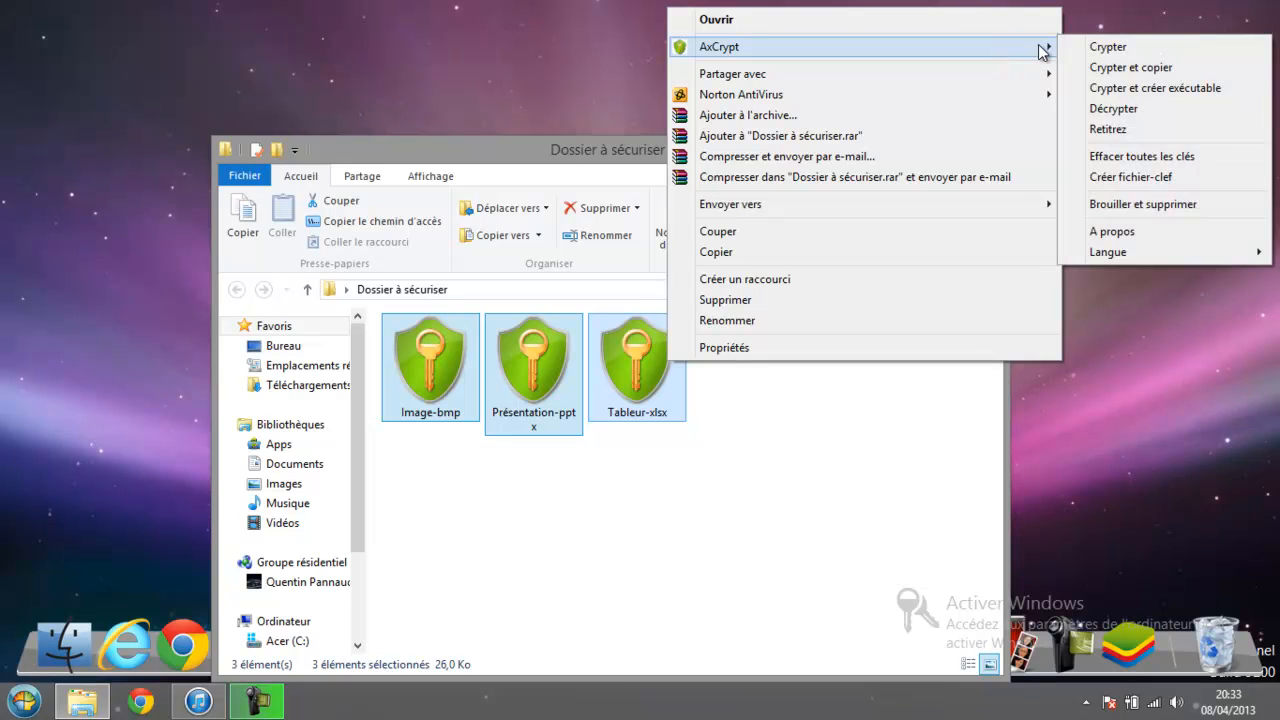
pyautogui.click(1105, 108)
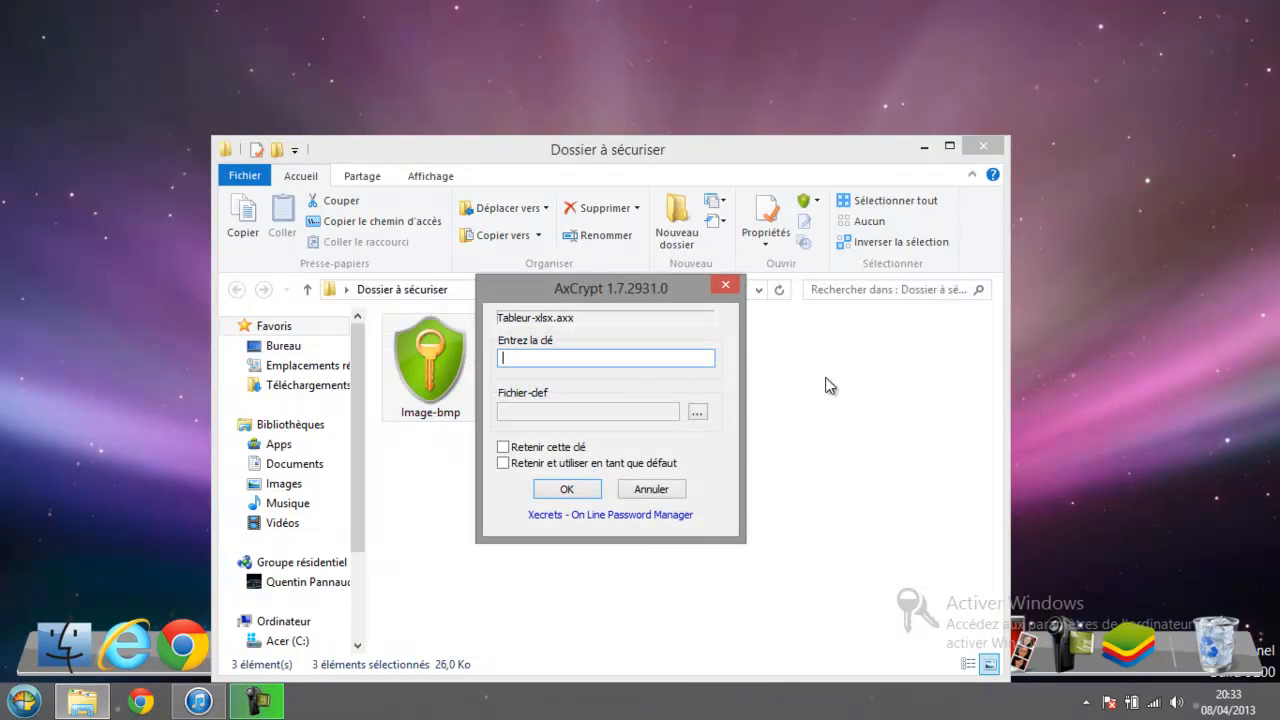
pyautogui.write('*********')
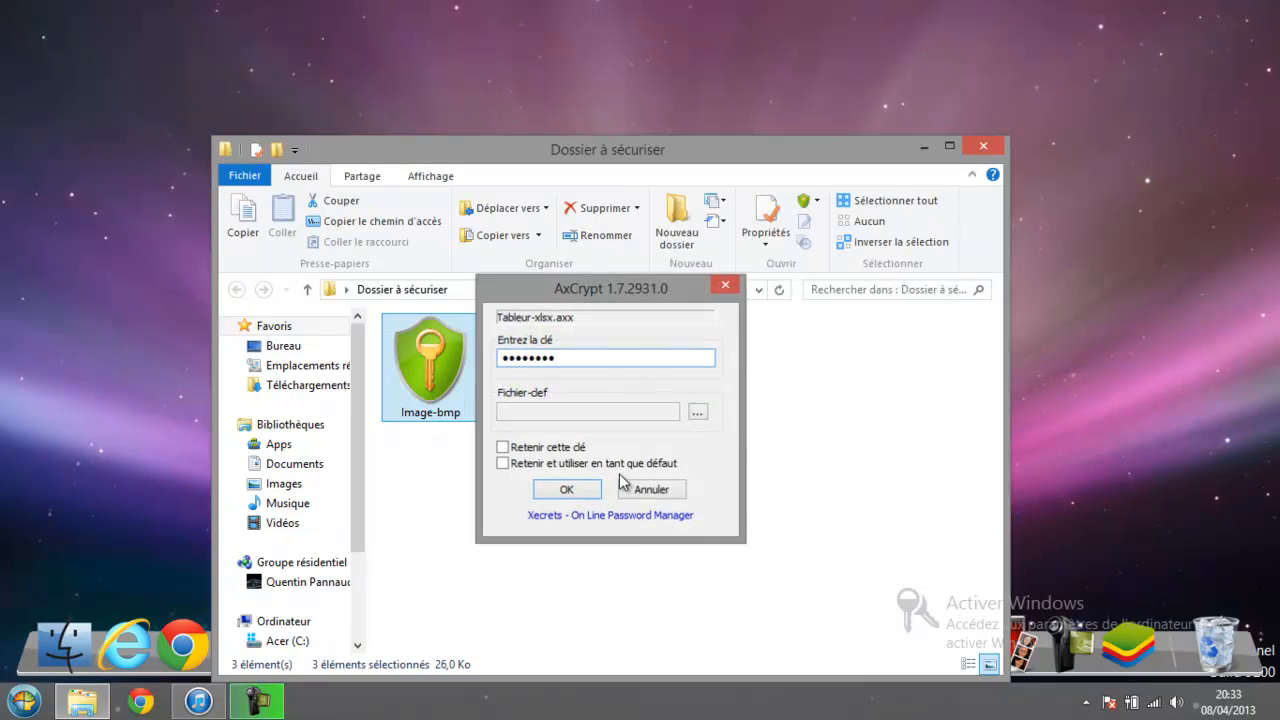
pyautogui.click(570, 492)
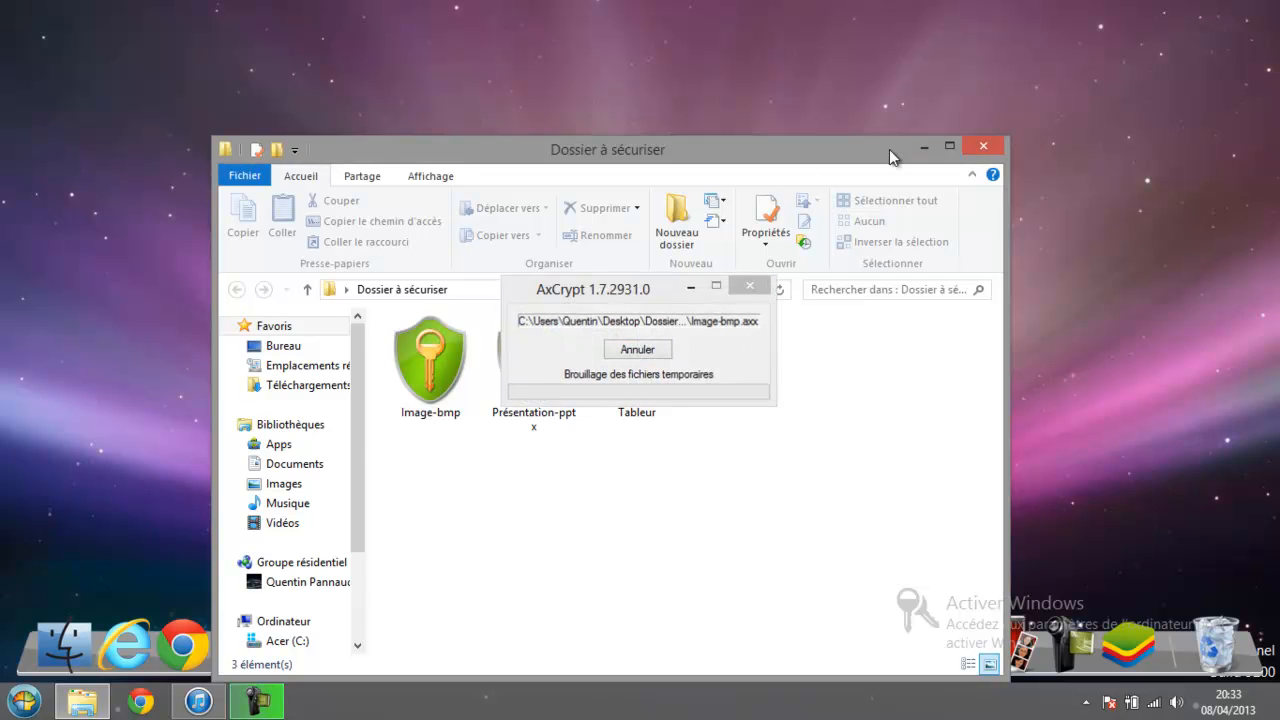
pyautogui.click(746, 426)
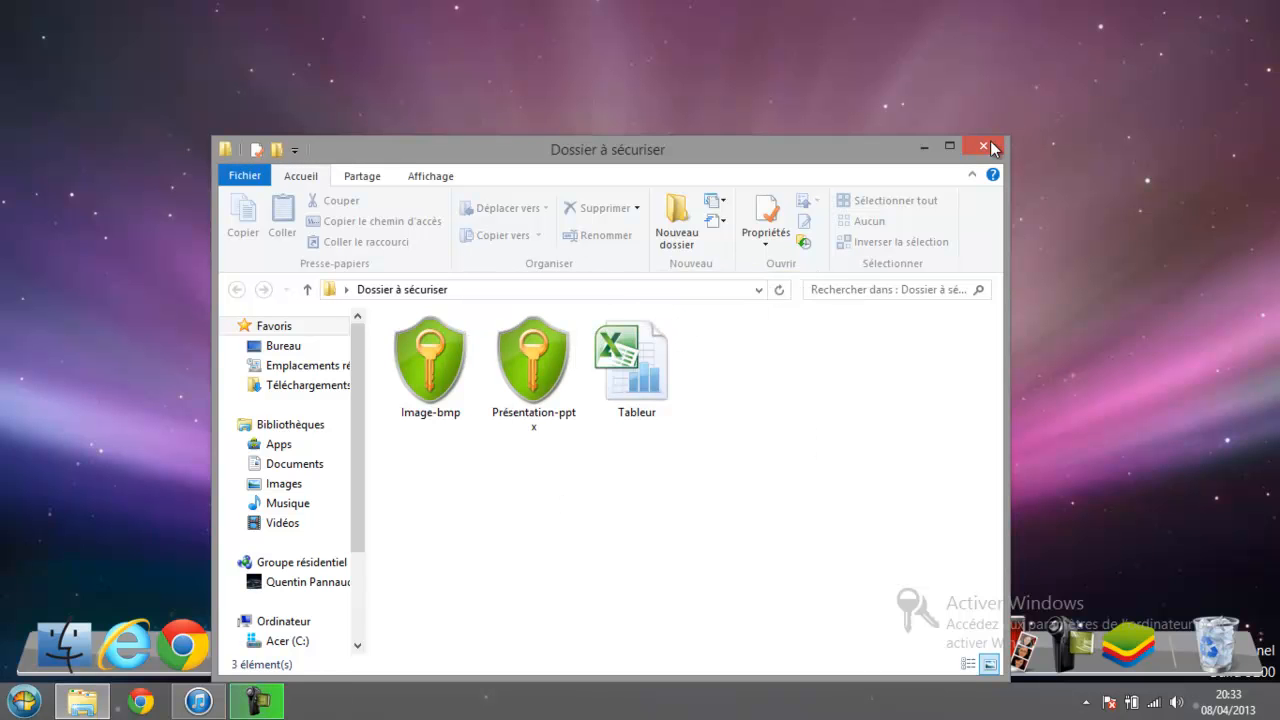
pyautogui.click(984, 147)
# Attempt decrypting the whole Dossier à sécuriser folder and dismiss the Image-bmp file-in-use error.
pyautogui.rightClick(720, 214)
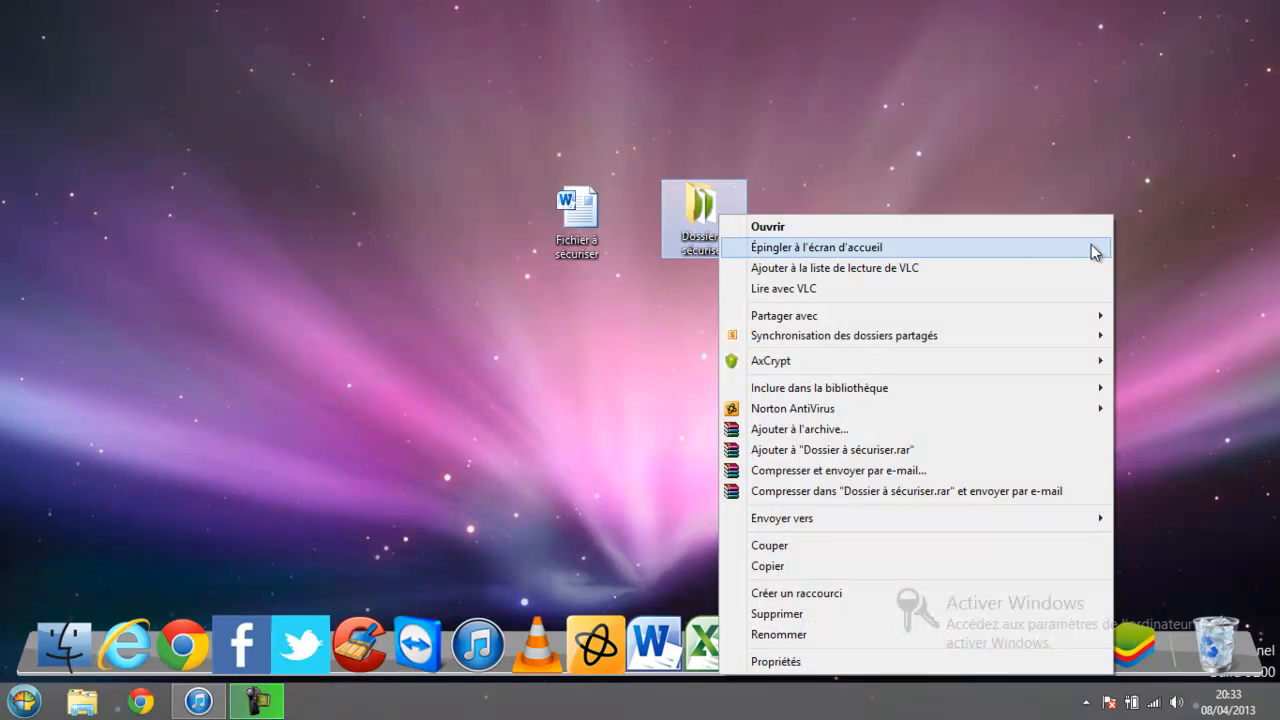
pyautogui.moveTo(752, 372)
pyautogui.click(643, 421)
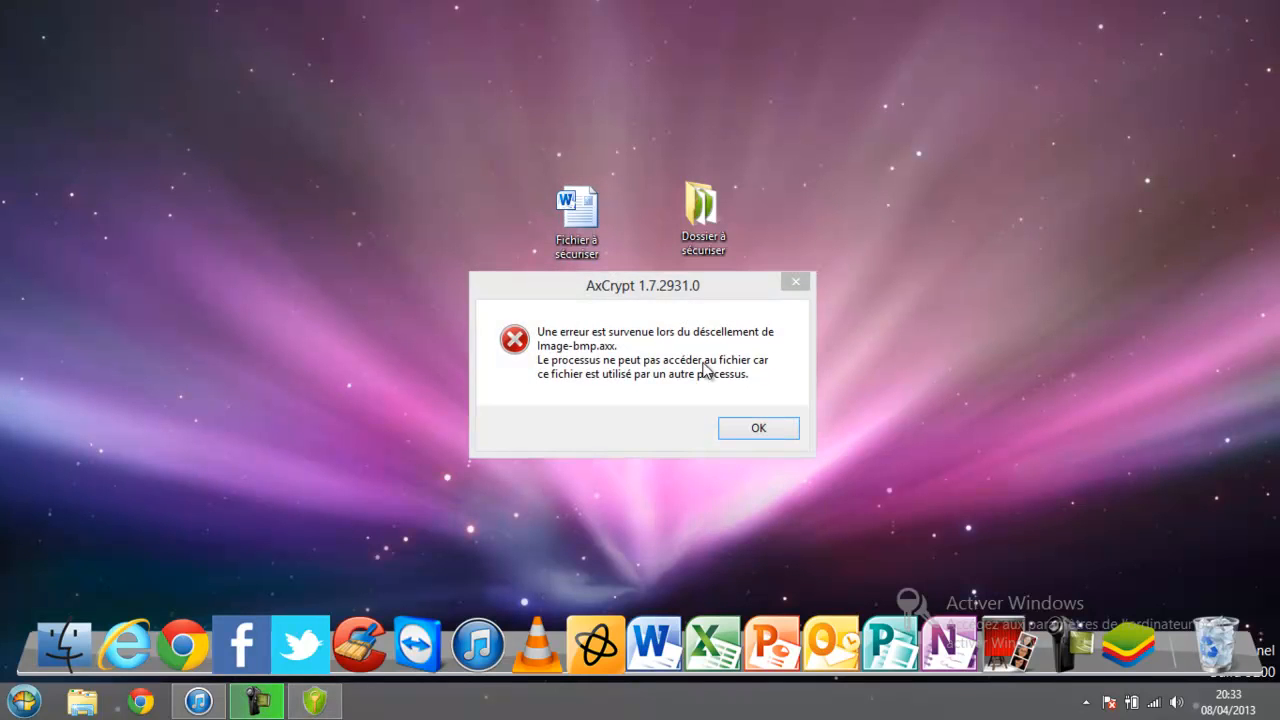
pyautogui.click(776, 428)
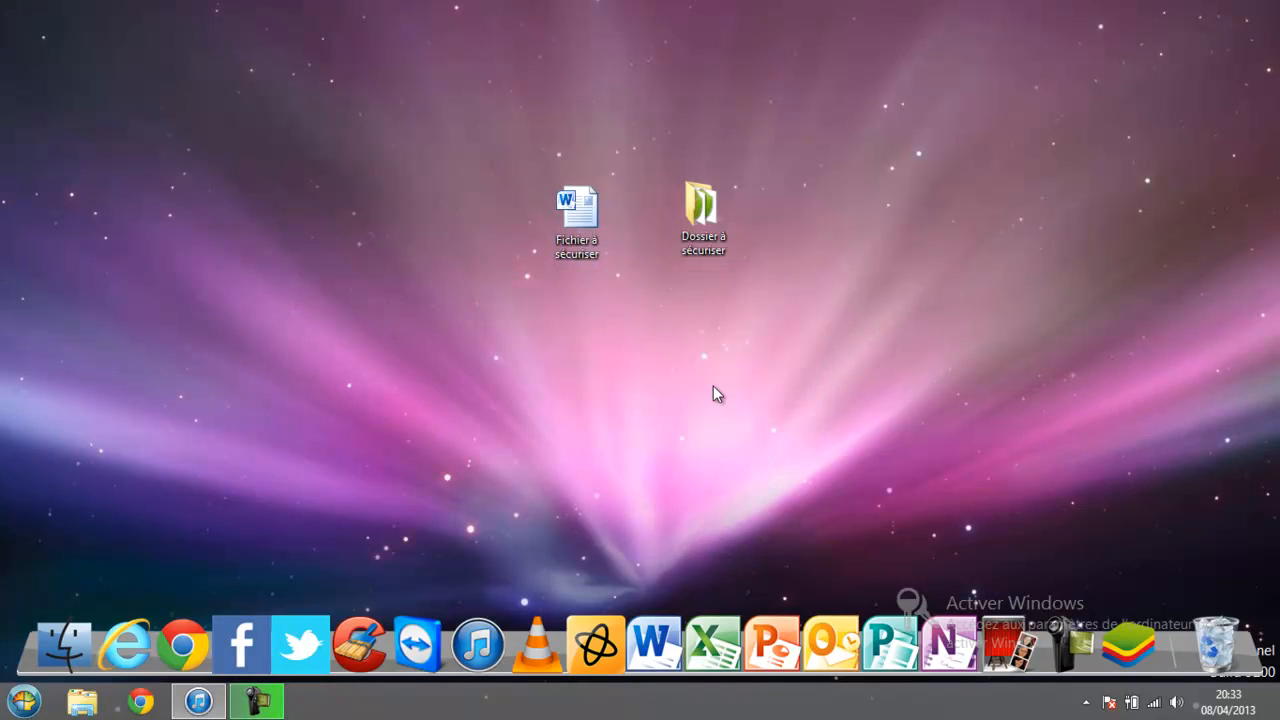
# Generate the key file Mon fichier-clef, save it on the desktop (Bureau), and accept the warnings.
pyautogui.rightClick(583, 249)
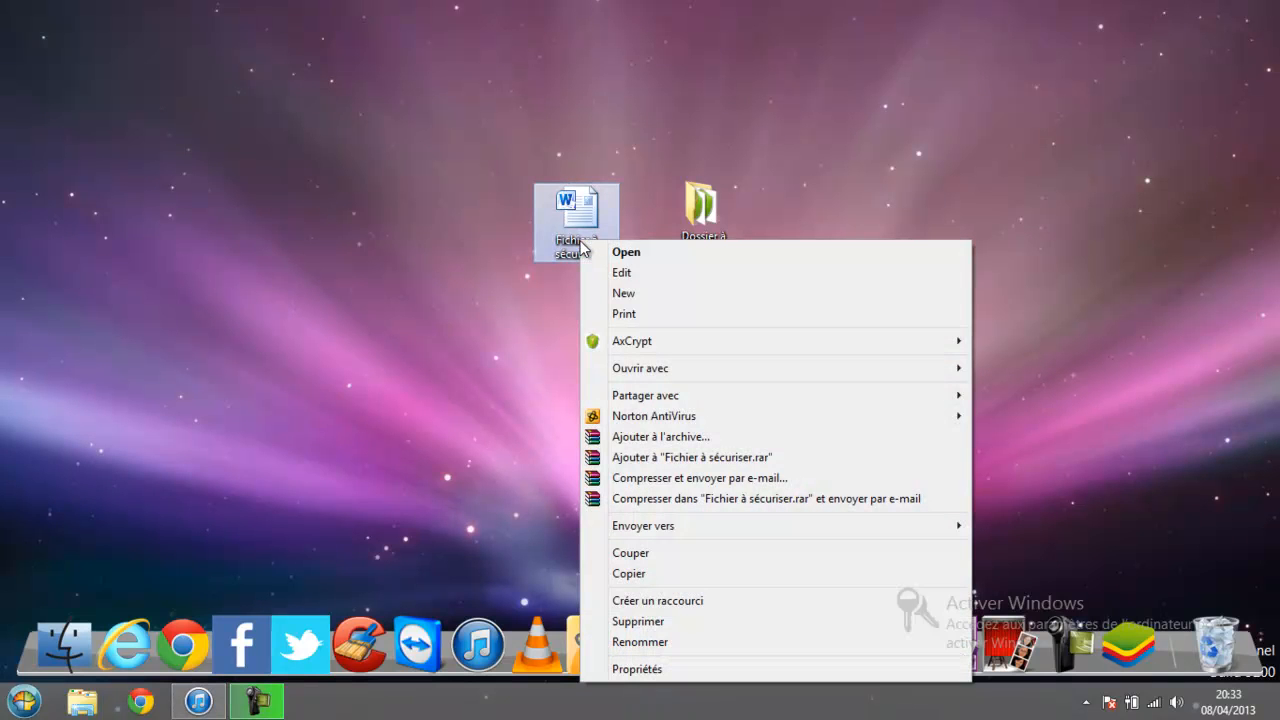
pyautogui.moveTo(948, 342)
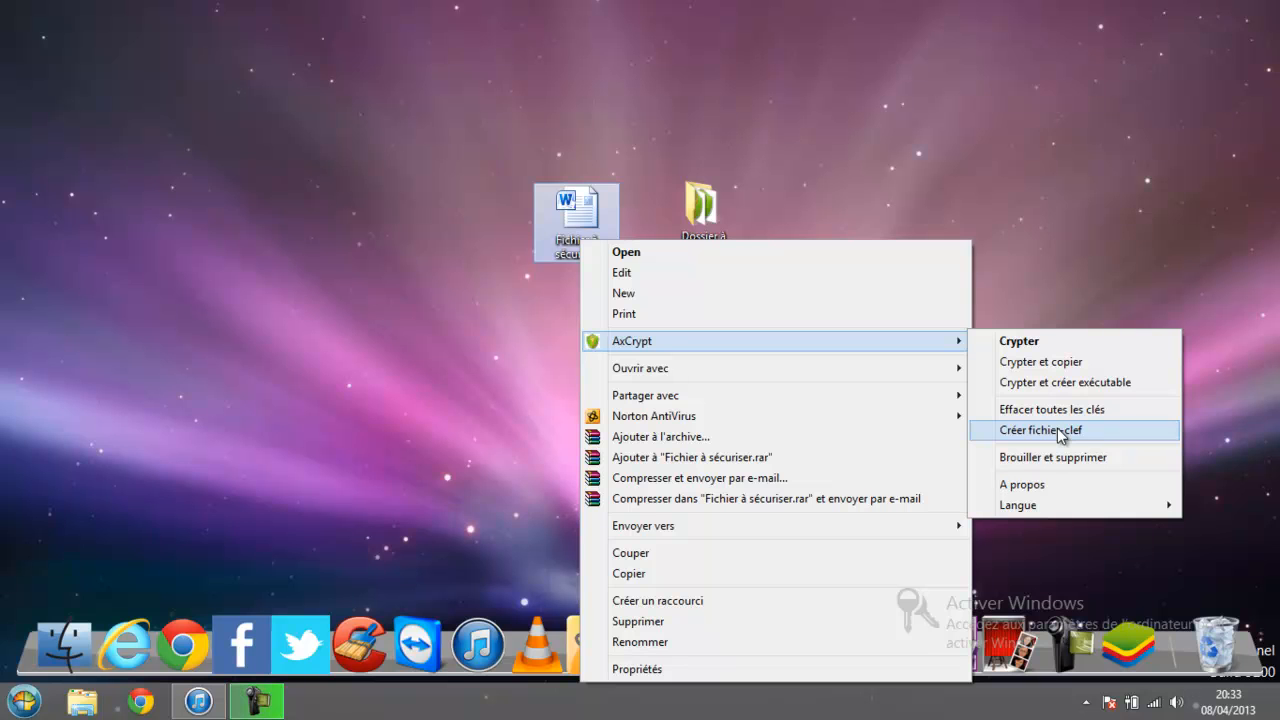
pyautogui.click(1057, 428)
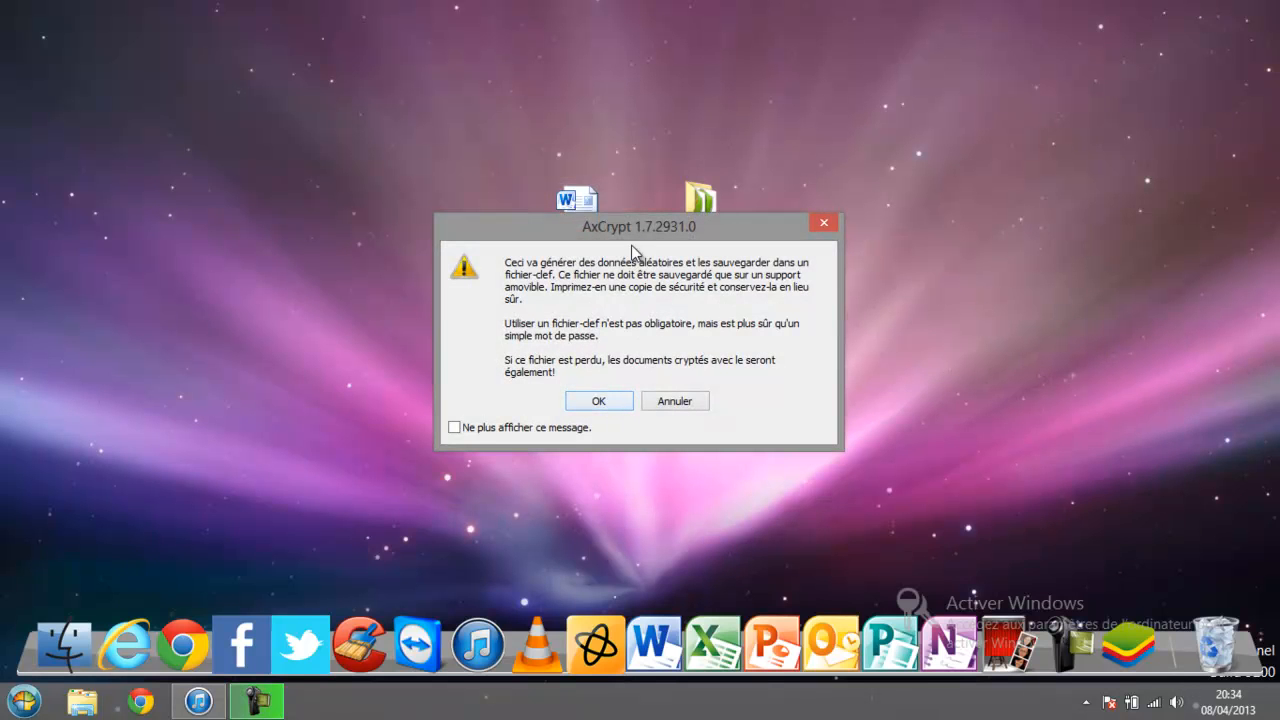
pyautogui.click(601, 401)
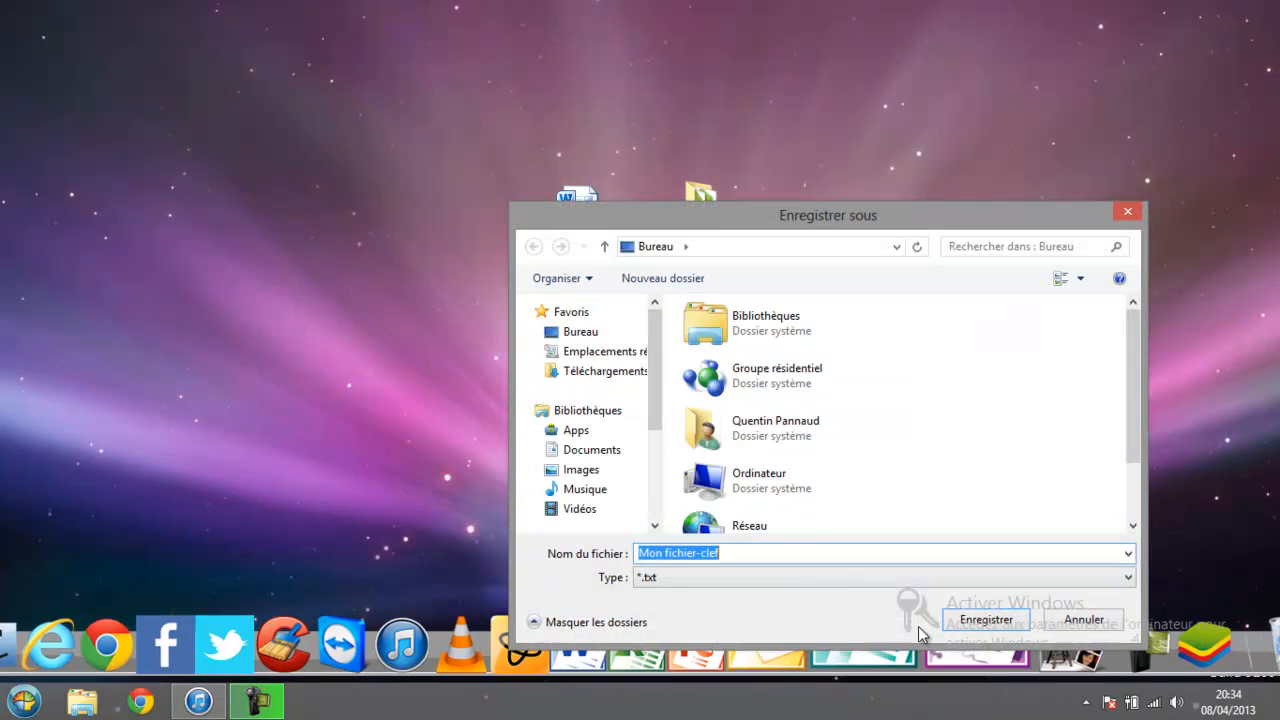
pyautogui.click(978, 618)
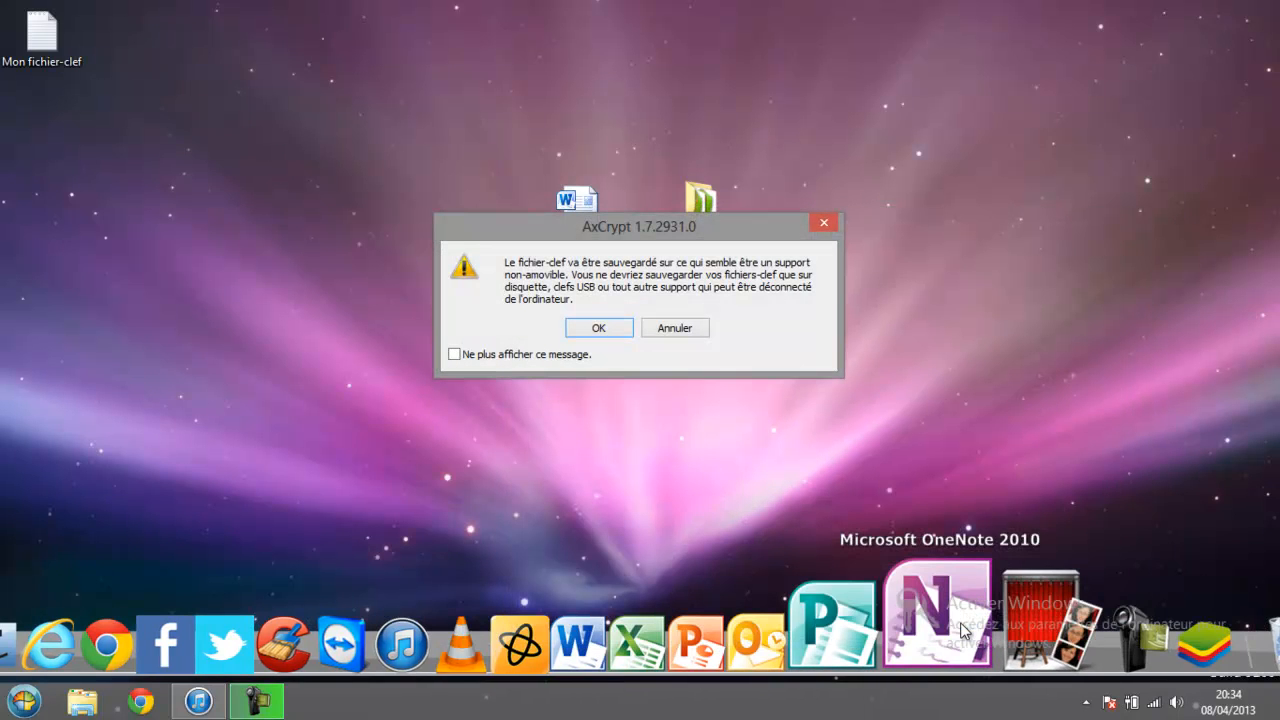
pyautogui.click(600, 329)
pyautogui.doubleClick(41, 36)
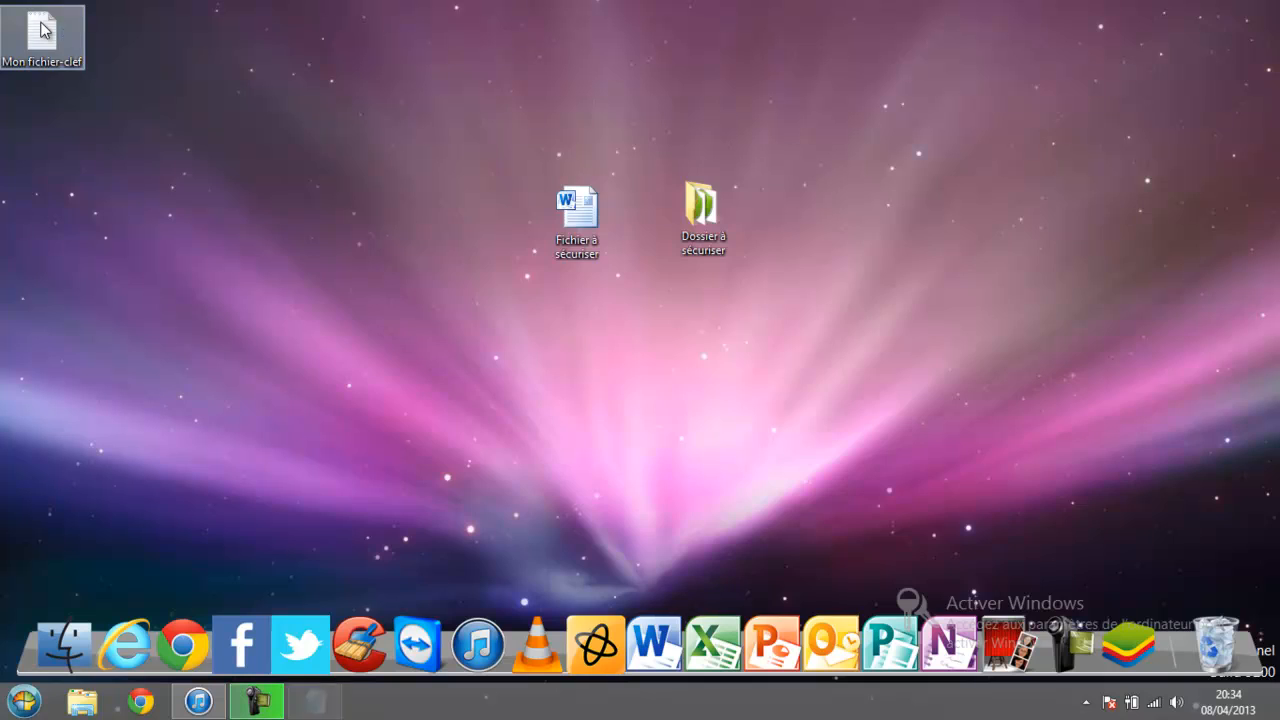
pyautogui.moveTo(690, 226); pyautogui.dragTo(147, 248)
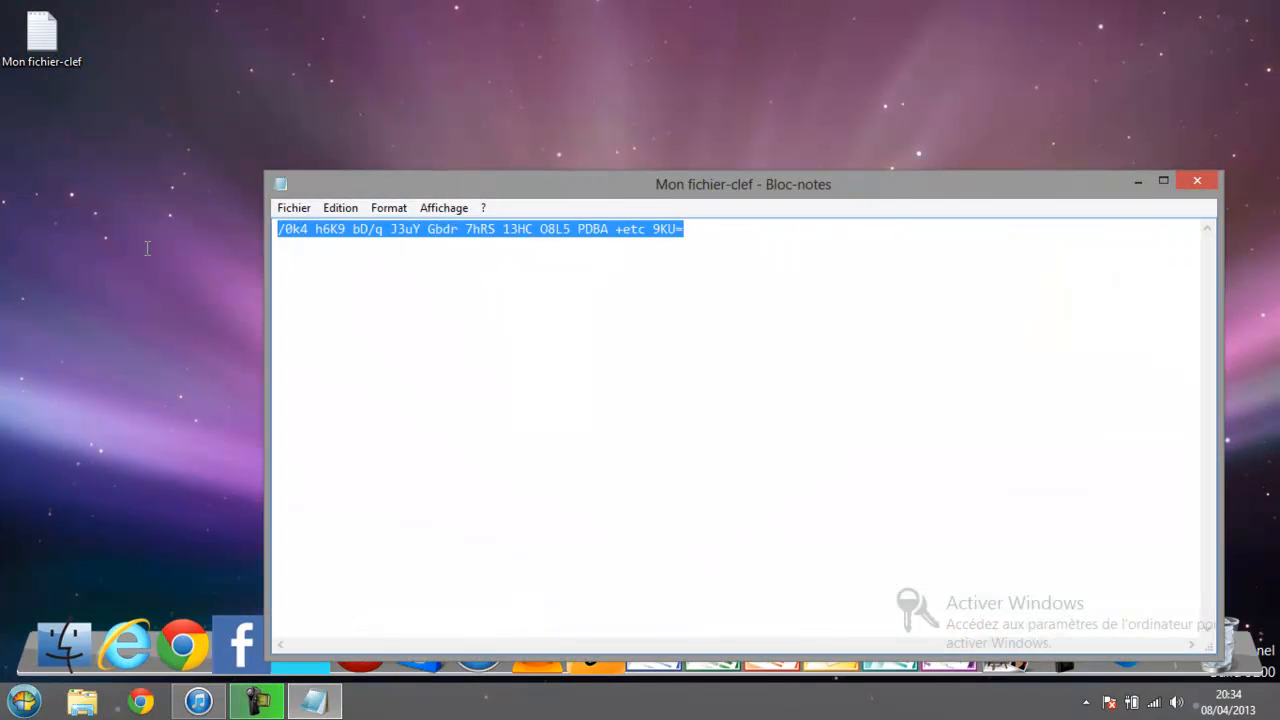
pyautogui.click(950, 248)
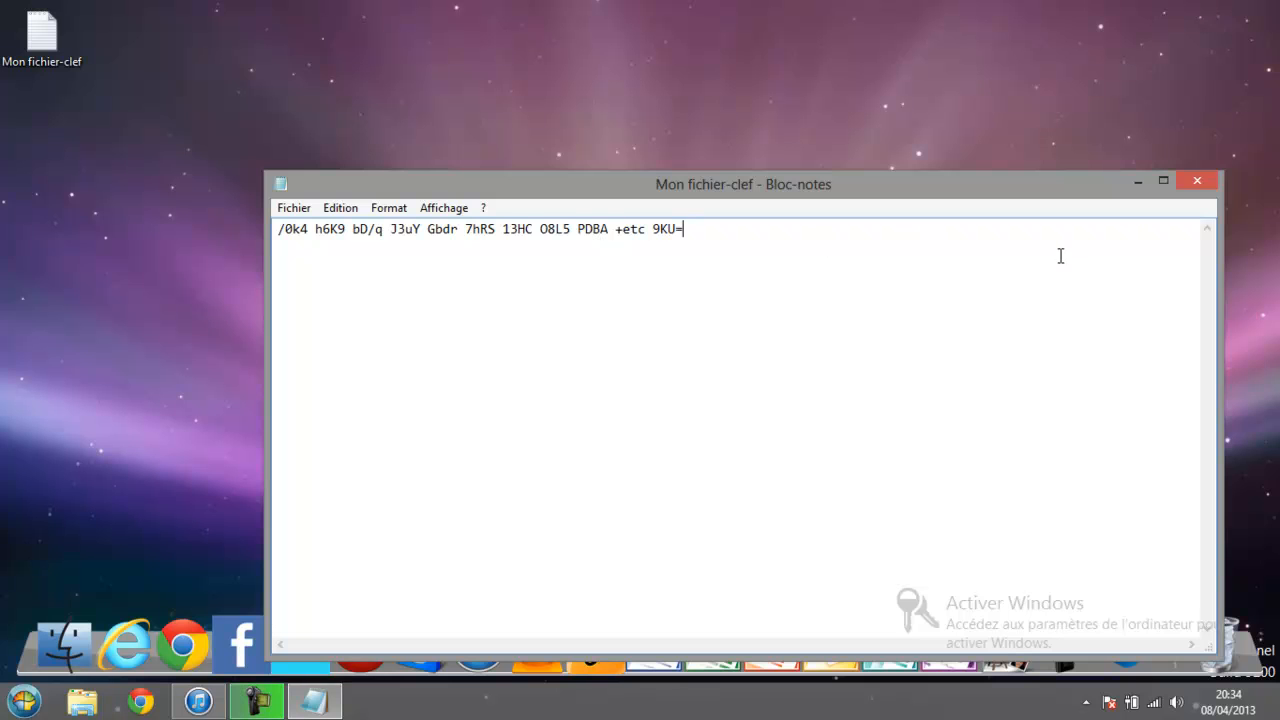
pyautogui.click(1197, 181)
# Start encrypting Fichier à sécuriser with AxCrypt Crypter and enter the confirmed passphrase.
pyautogui.click(583, 212)
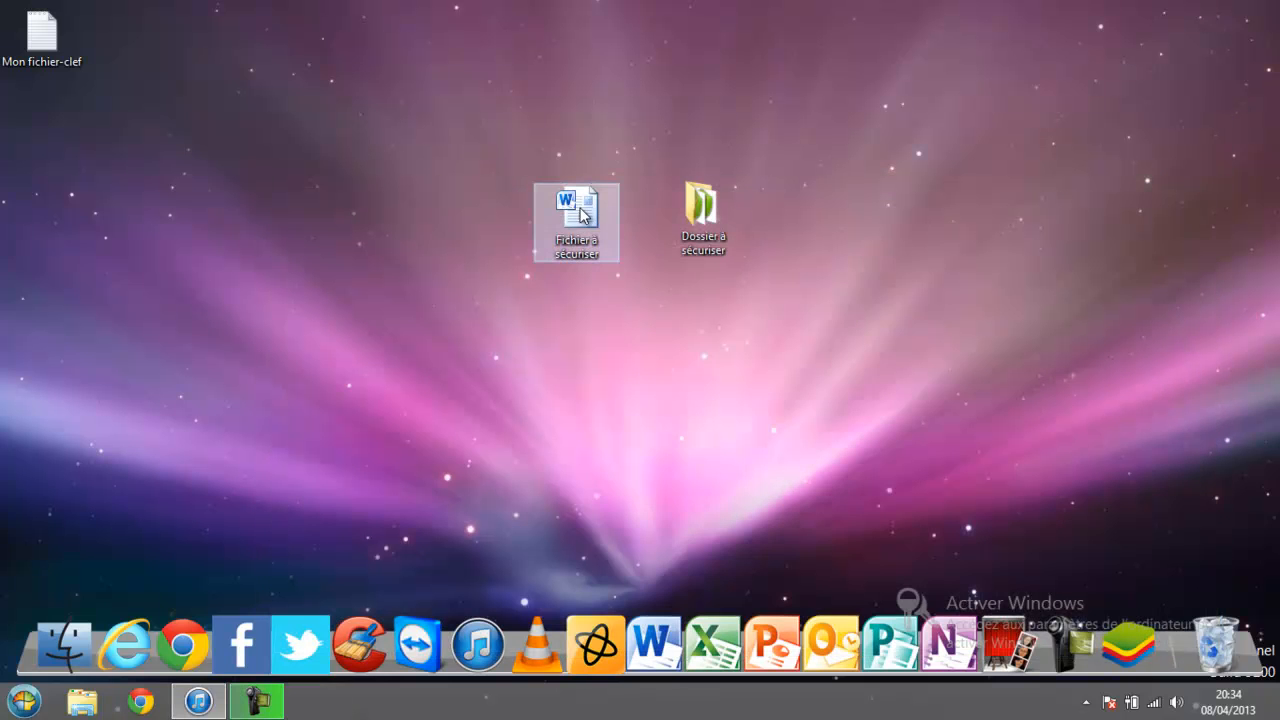
pyautogui.rightClick(582, 210)
pyautogui.moveTo(926, 312)
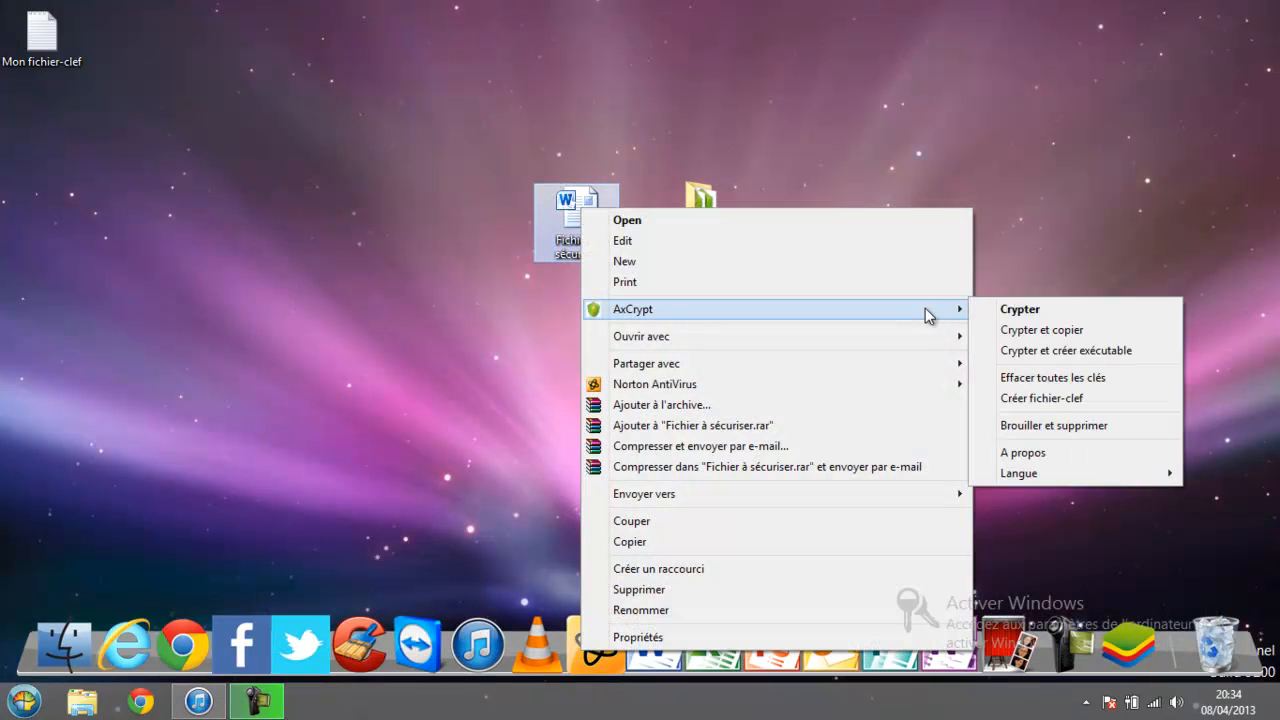
pyautogui.click(1005, 306)
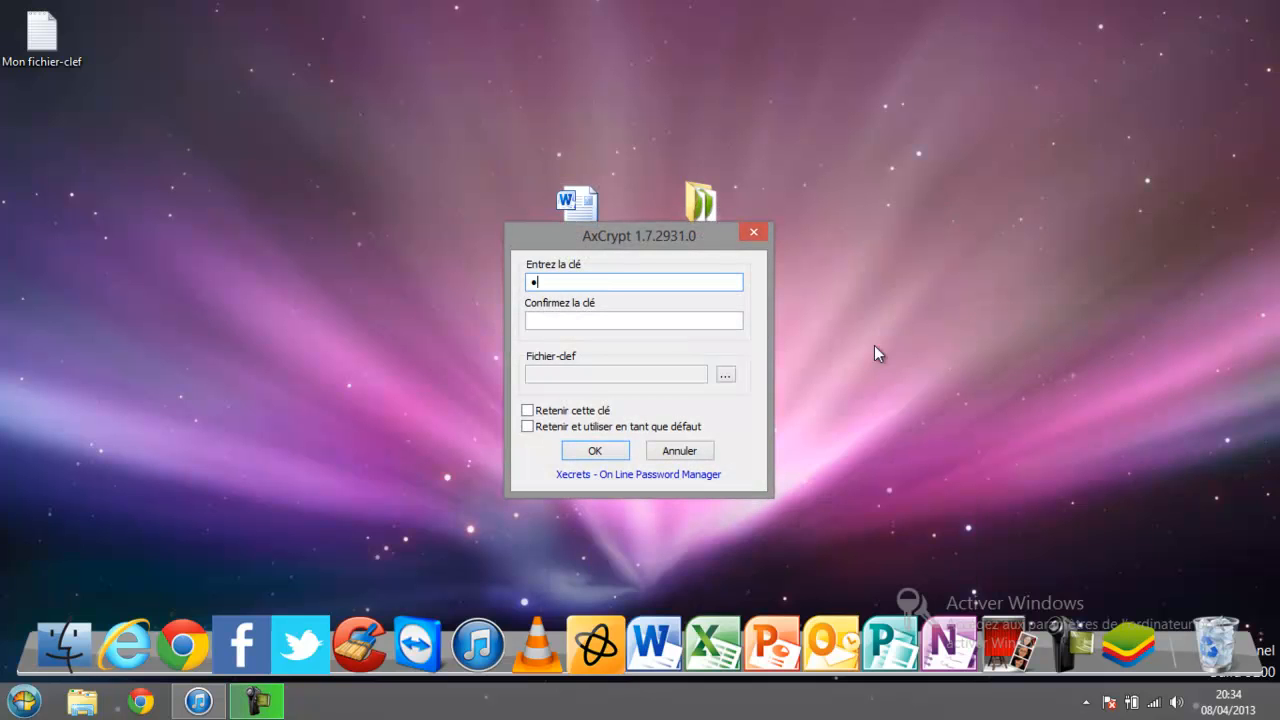
pyautogui.click(603, 325)
pyautogui.write('••••••••')
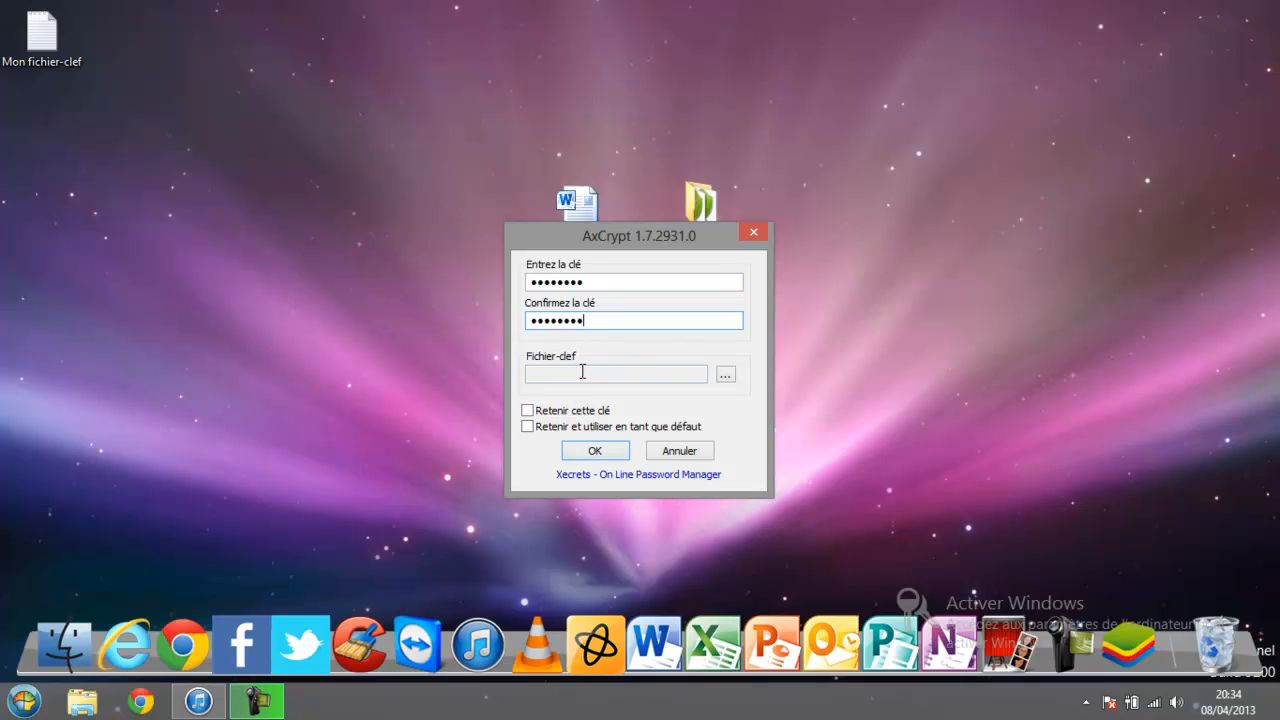
# Choose Mon fichier-clef as the key file and confirm the encryption.
pyautogui.click(727, 379)
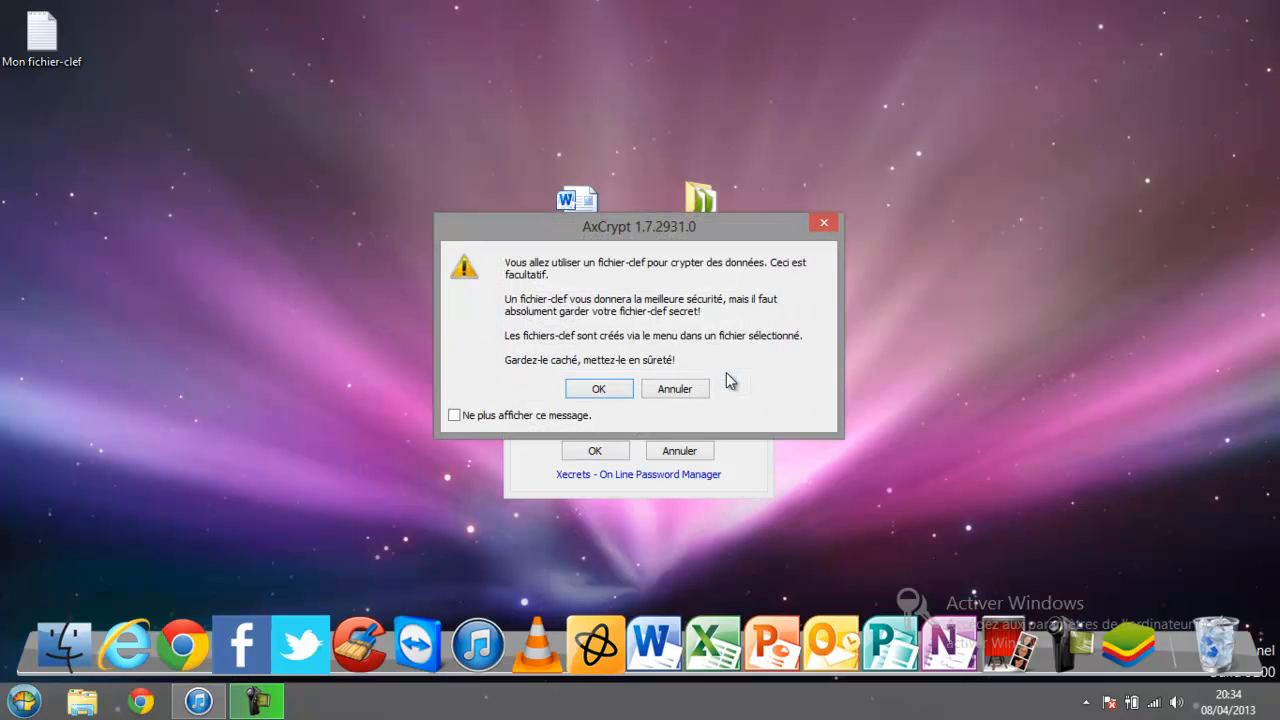
pyautogui.click(603, 387)
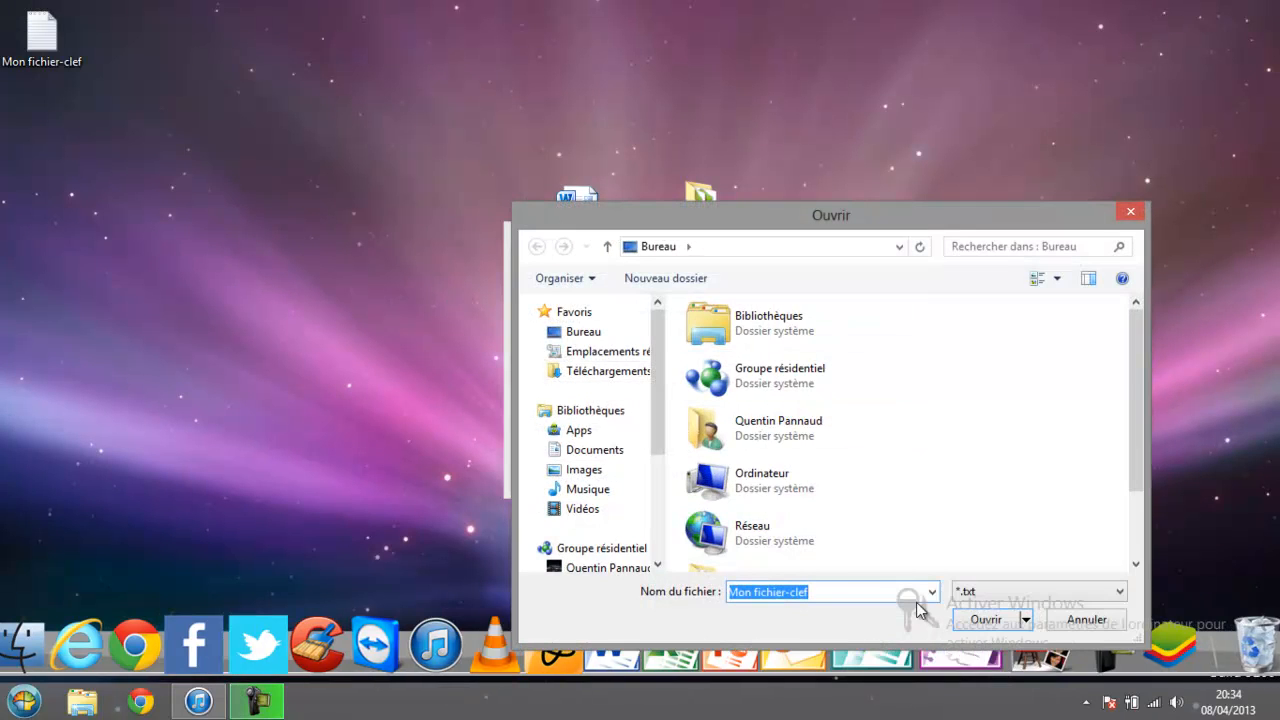
pyautogui.moveTo(1137, 397); pyautogui.dragTo(1143, 510)
pyautogui.doubleClick(752, 560)
pyautogui.click(666, 380)
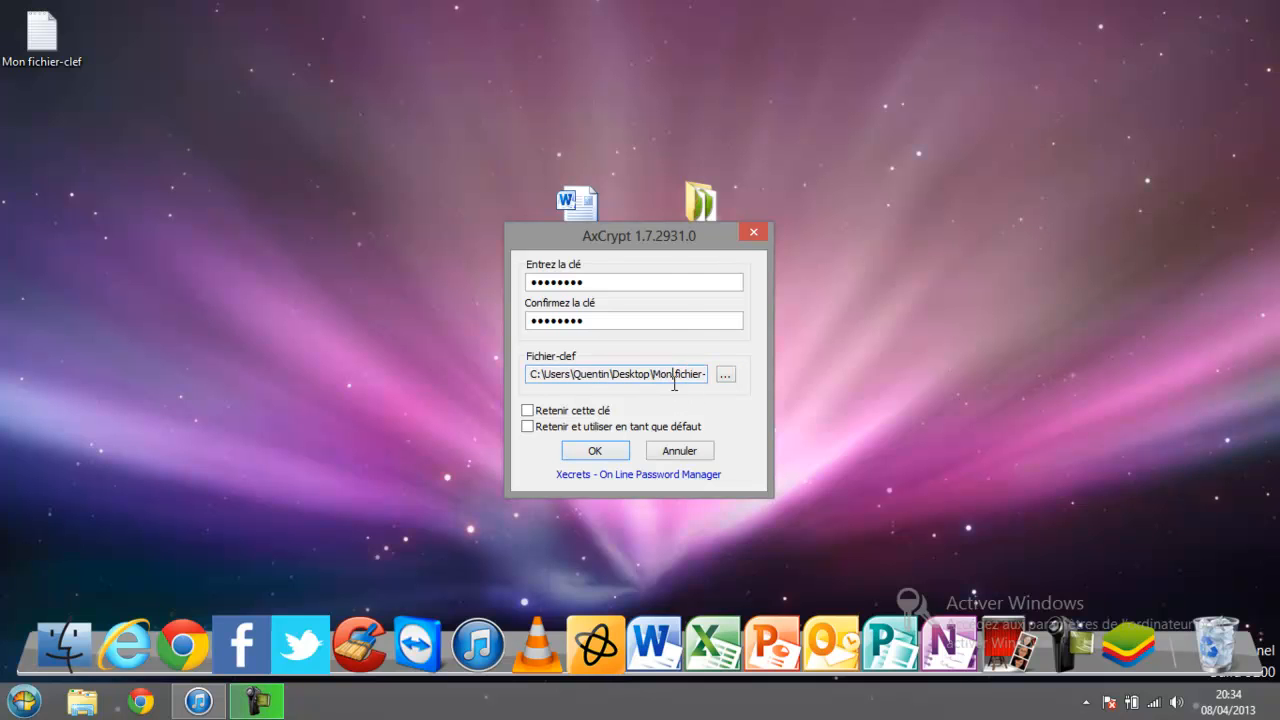
pyautogui.click(591, 450)
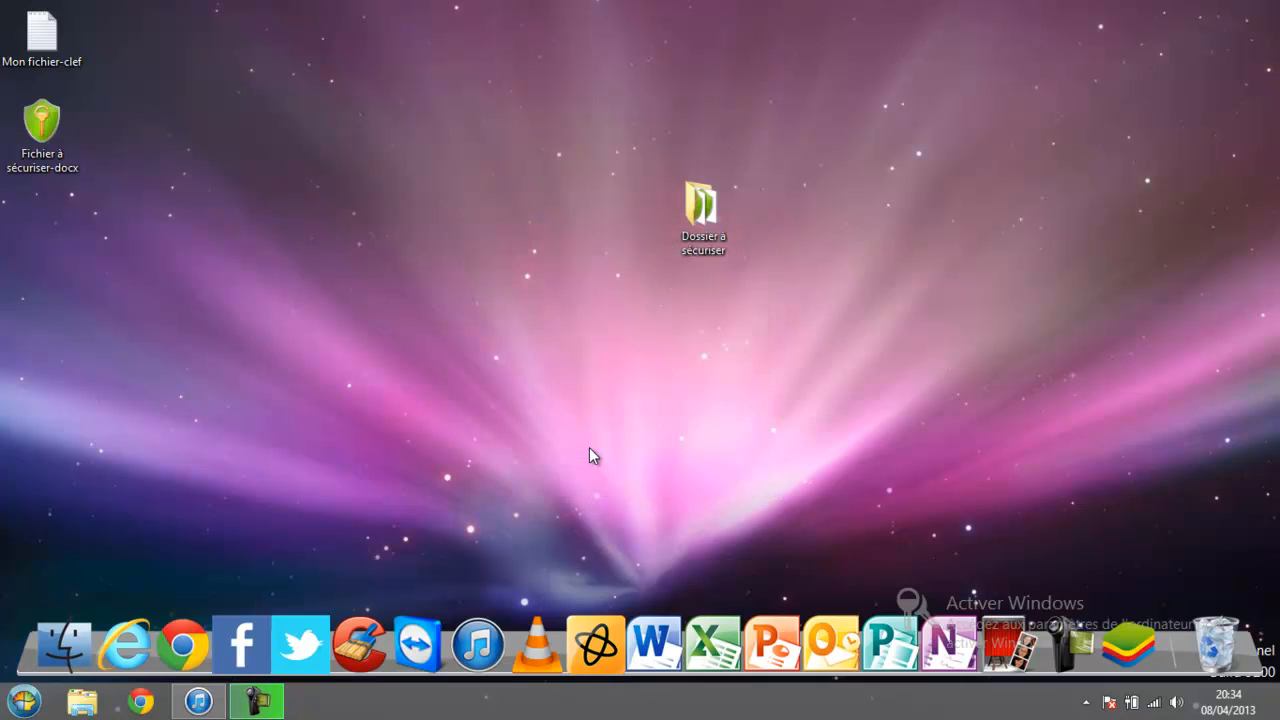
# Move the encrypted file toward the desktop centre and open it, entering the passphrase.
pyautogui.moveTo(42, 125); pyautogui.dragTo(318, 165)
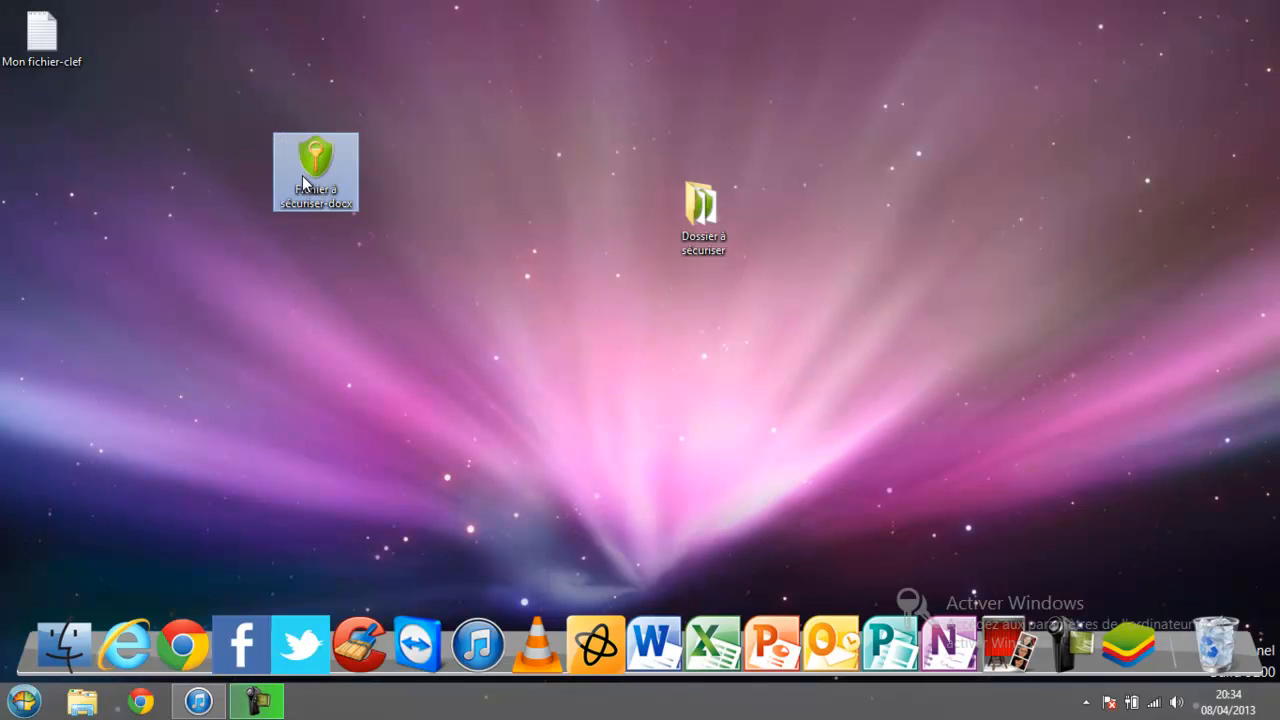
pyautogui.doubleClick(316, 165)
pyautogui.write('motdepass')
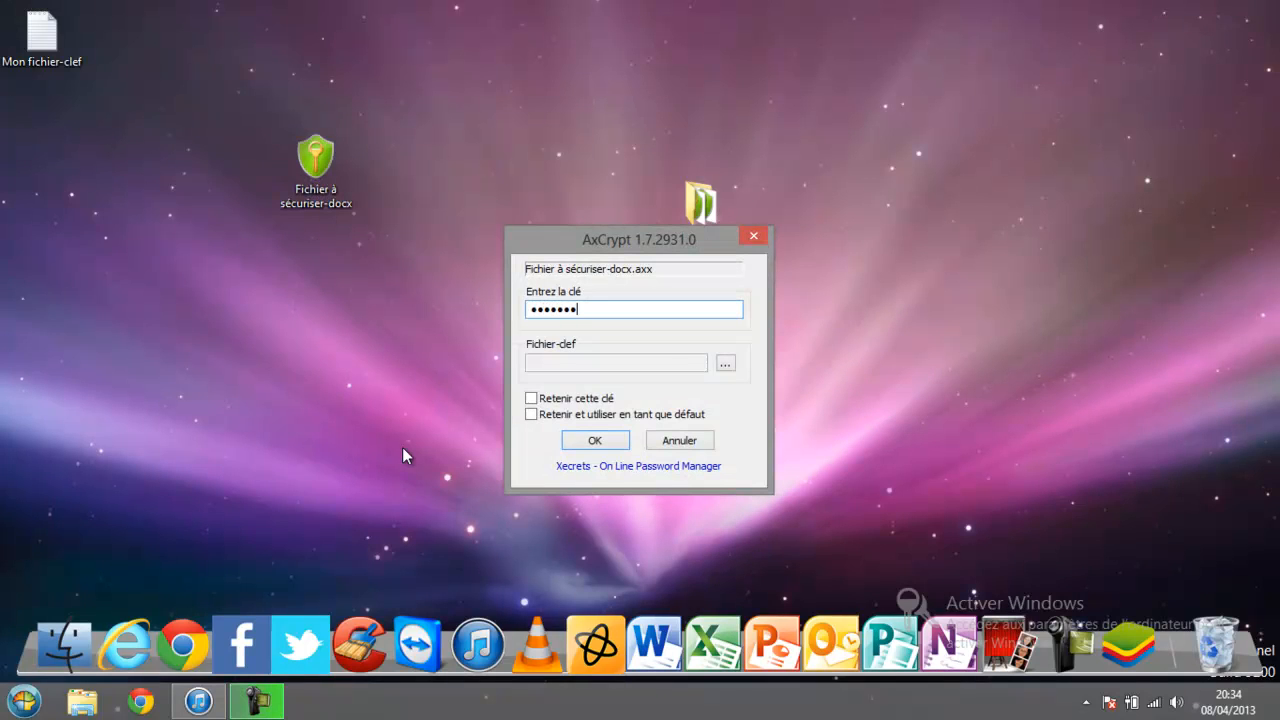
pyautogui.press('Return')
pyautogui.write('motdepass')
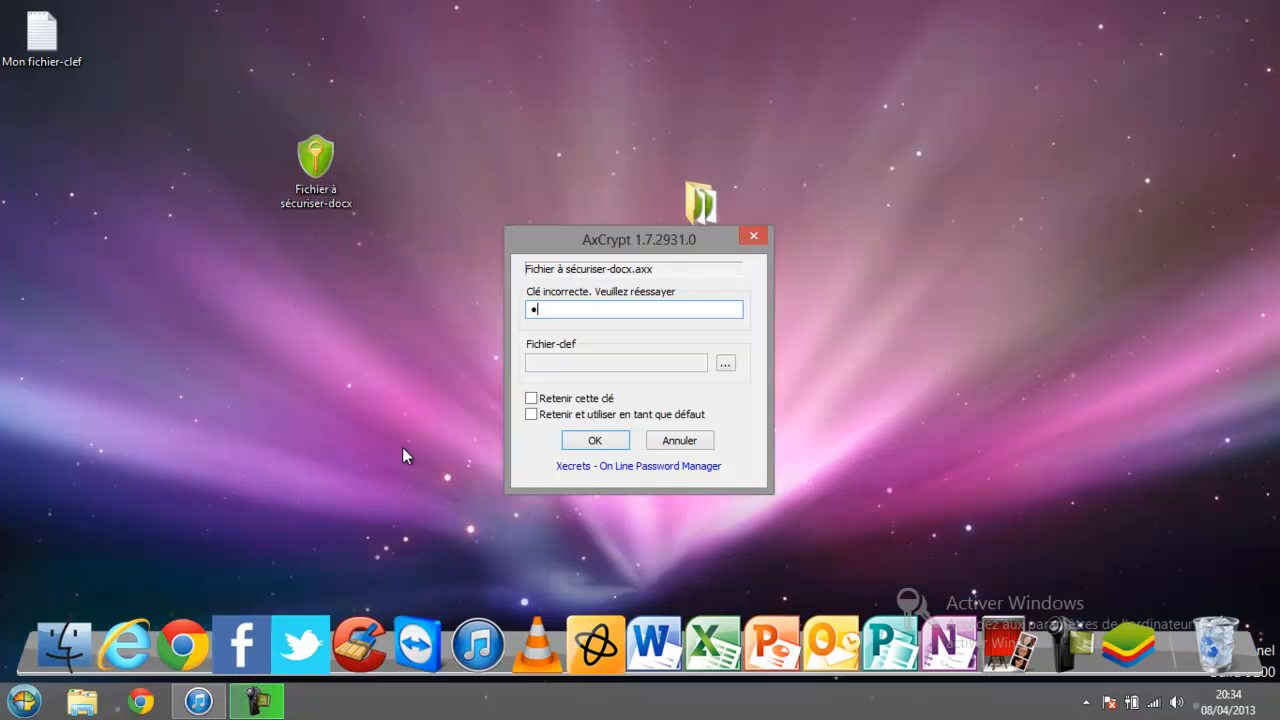
pyautogui.press('Return')
pyautogui.write('motdepas')
# Supply Mon fichier-clef as the key file to open the document in Word, then close Word.
pyautogui.click(725, 365)
pyautogui.scroll(-2, 1138, 442)
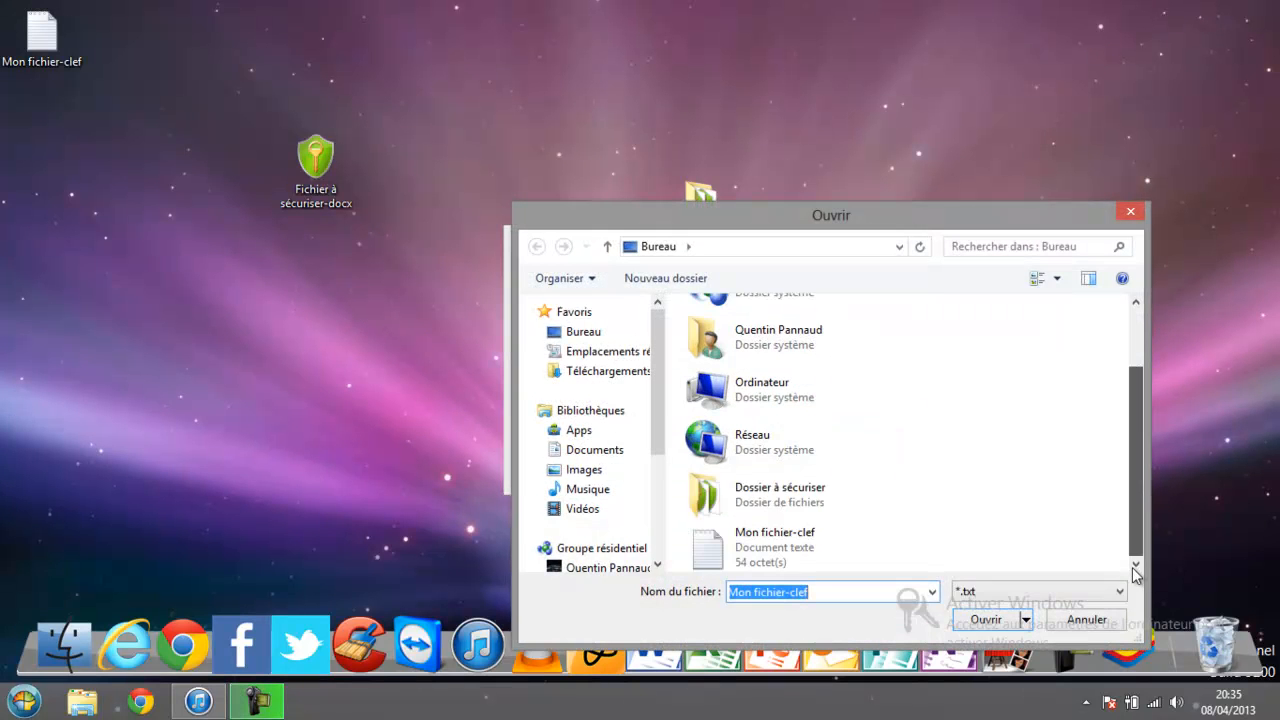
pyautogui.doubleClick(791, 560)
pyautogui.click(605, 443)
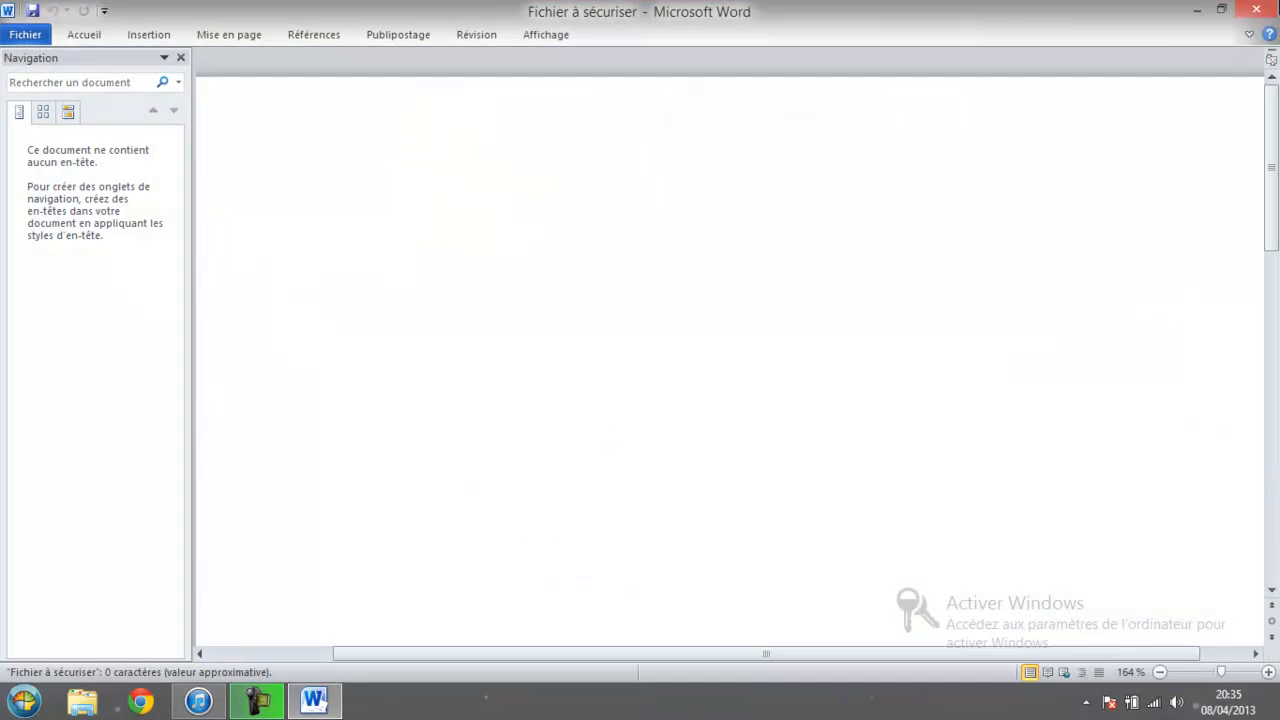
pyautogui.click(1256, 9)
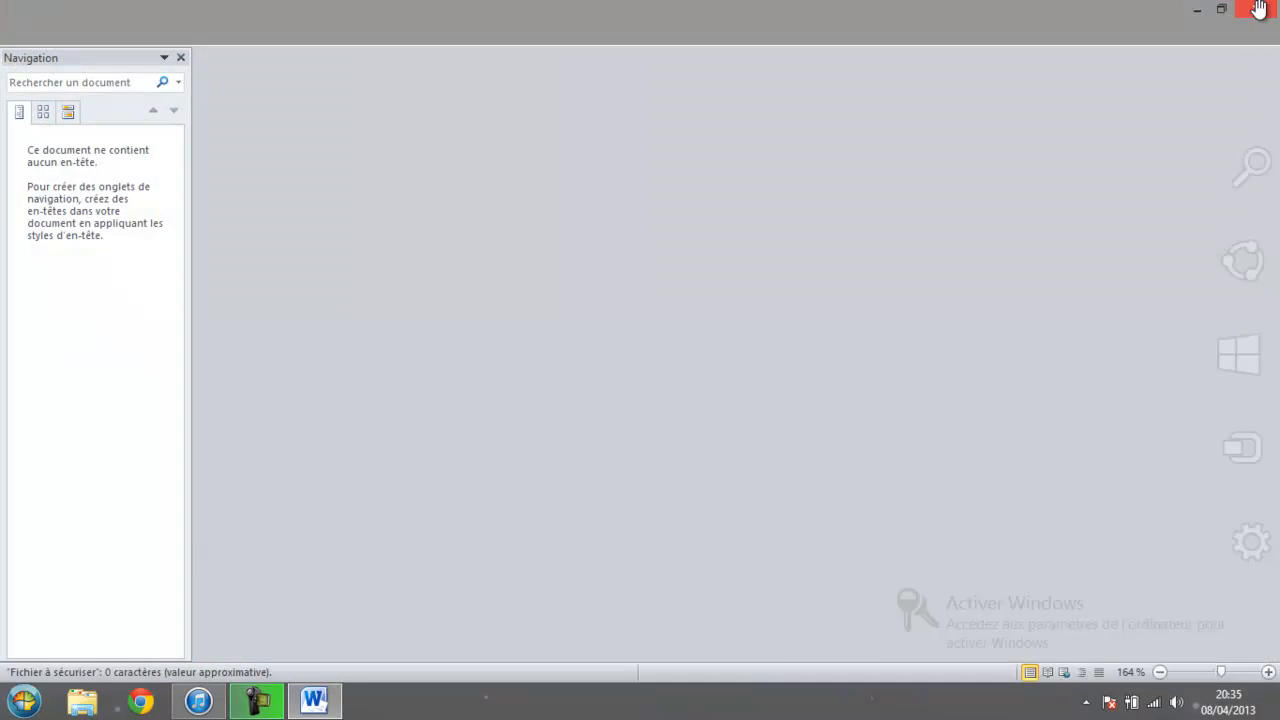
pyautogui.click(72, 50)
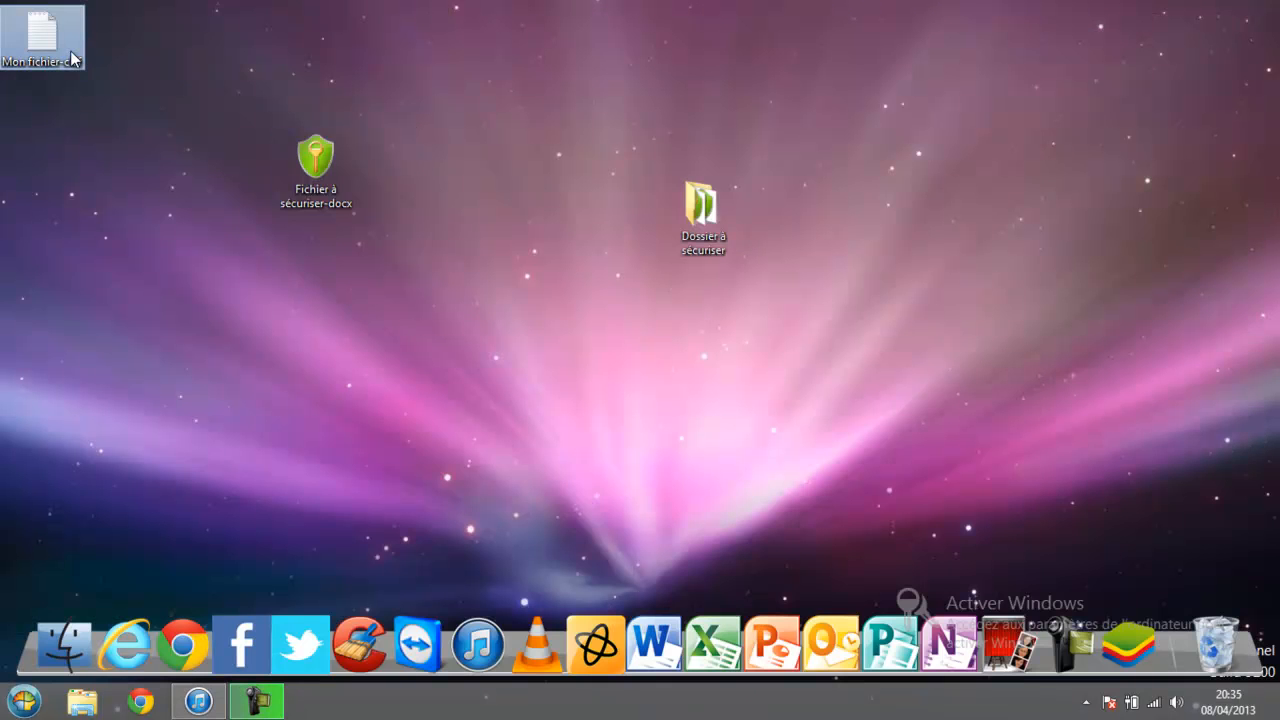
# Select Fichier à sécuriser-docx and choose AxCrypt's Décrypter action.
pyautogui.click(317, 198)
pyautogui.rightClick(317, 193)
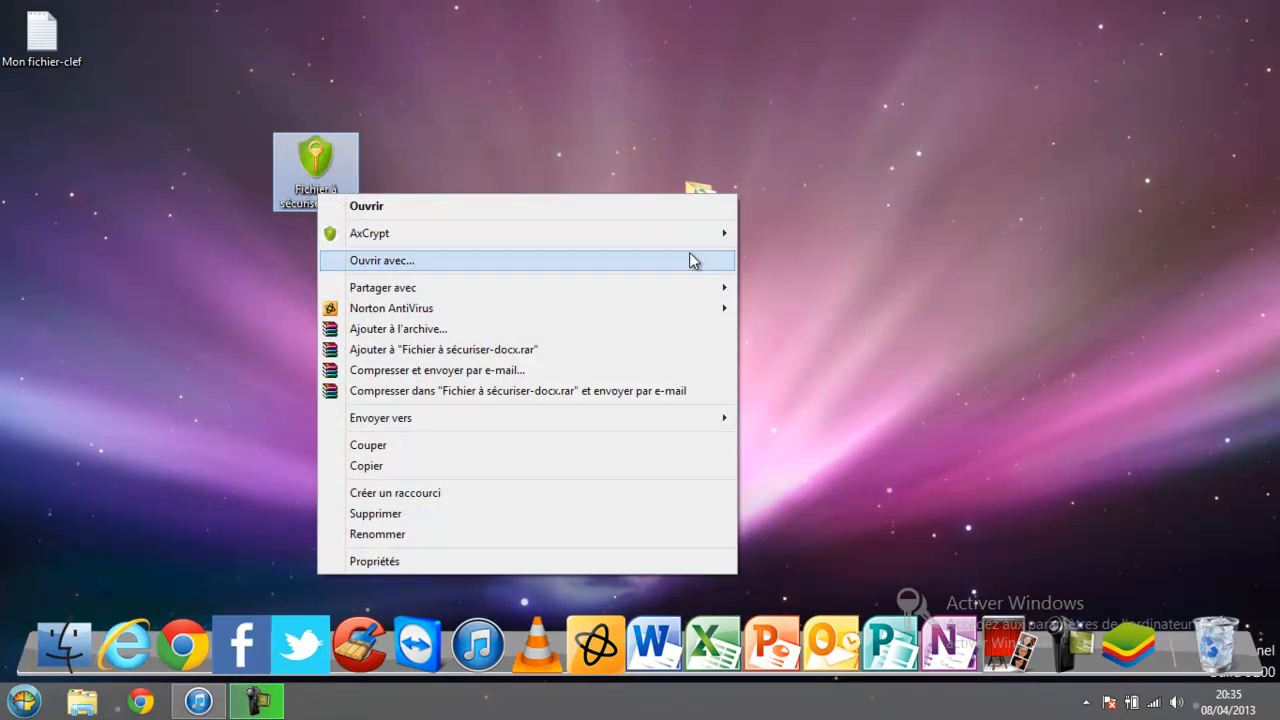
pyautogui.moveTo(704, 240)
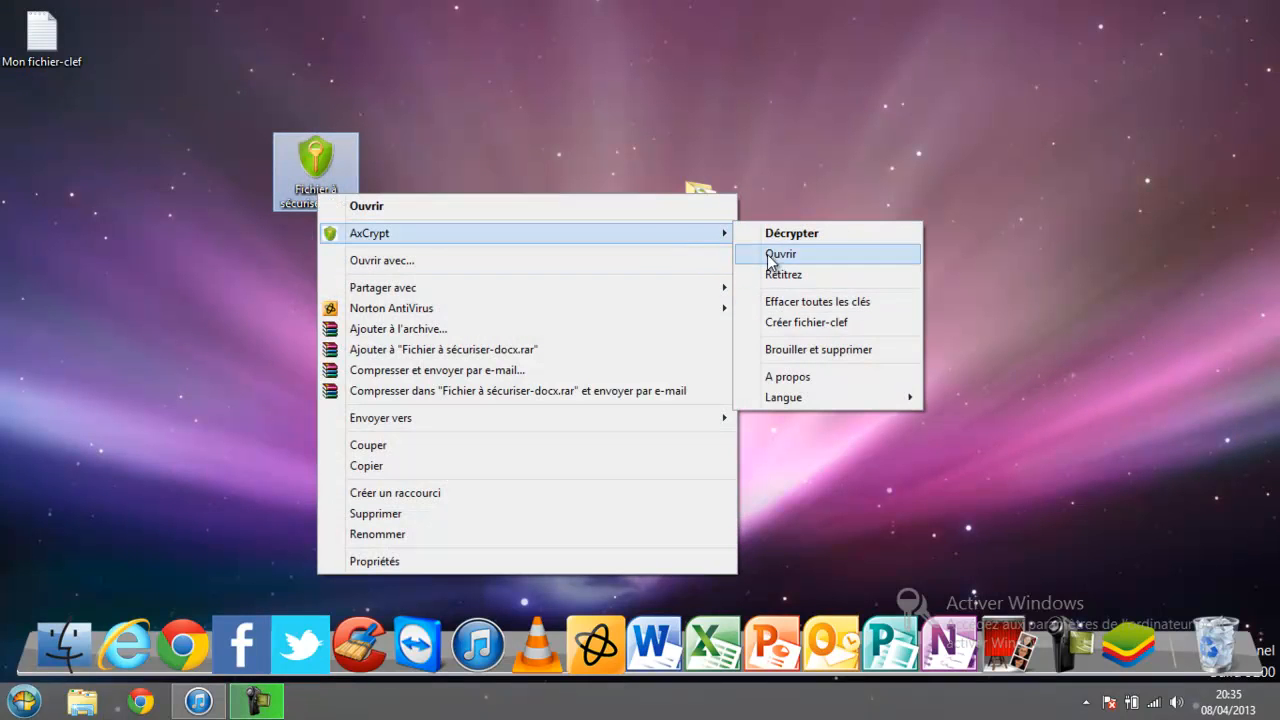
pyautogui.click(200, 335)
pyautogui.click(315, 165)
pyautogui.rightClick(313, 162)
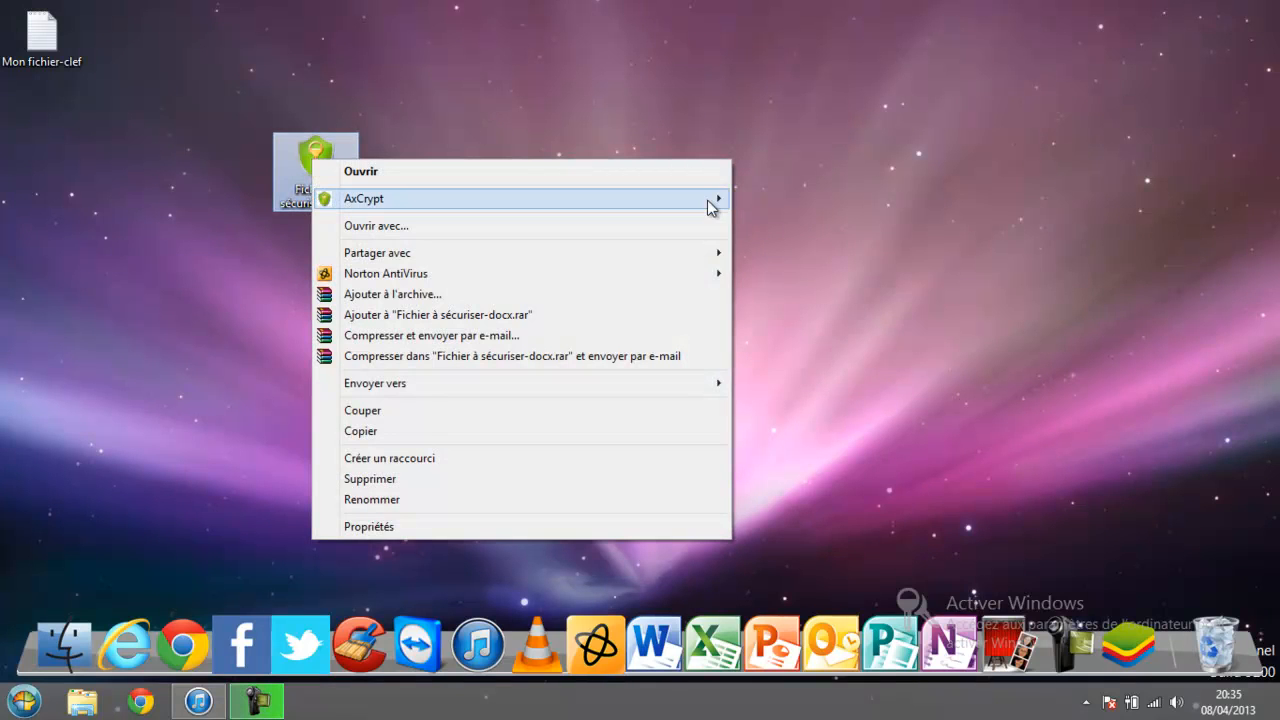
pyautogui.moveTo(707, 200)
pyautogui.click(775, 199)
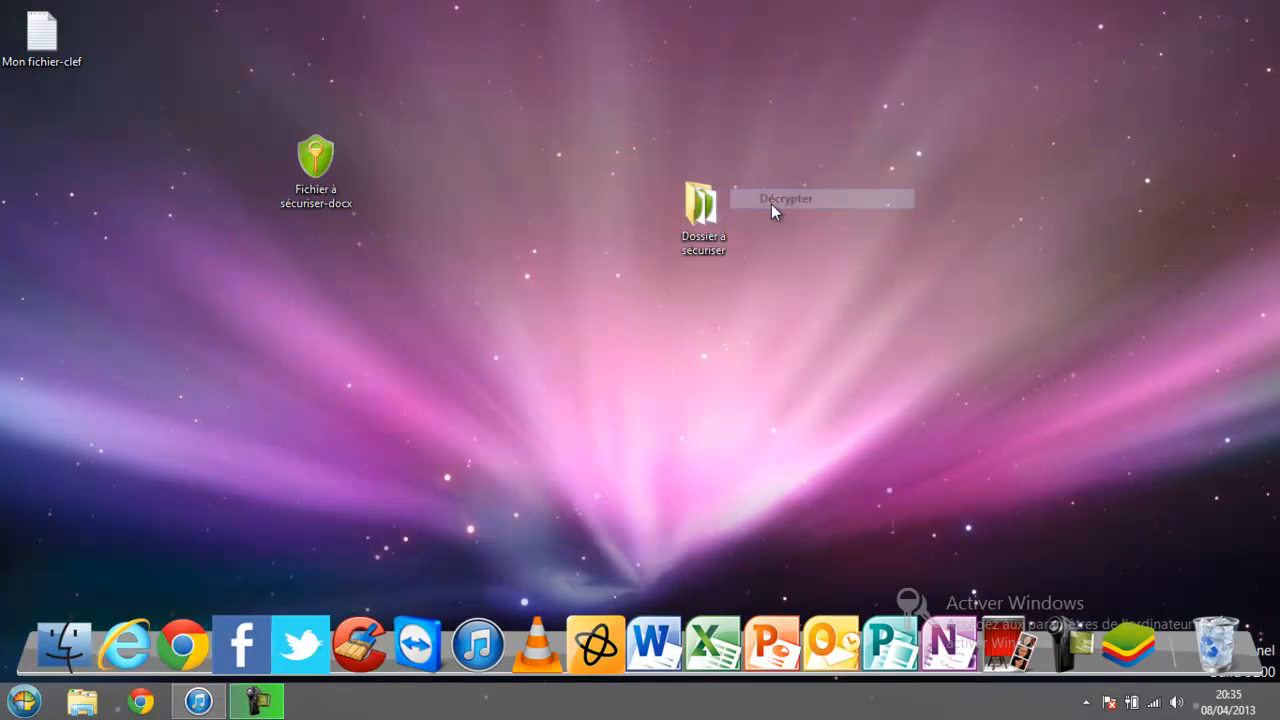
# Enter the passphrase and pick Mon fichier-clef as the key file to complete decryption.
pyautogui.write('********')
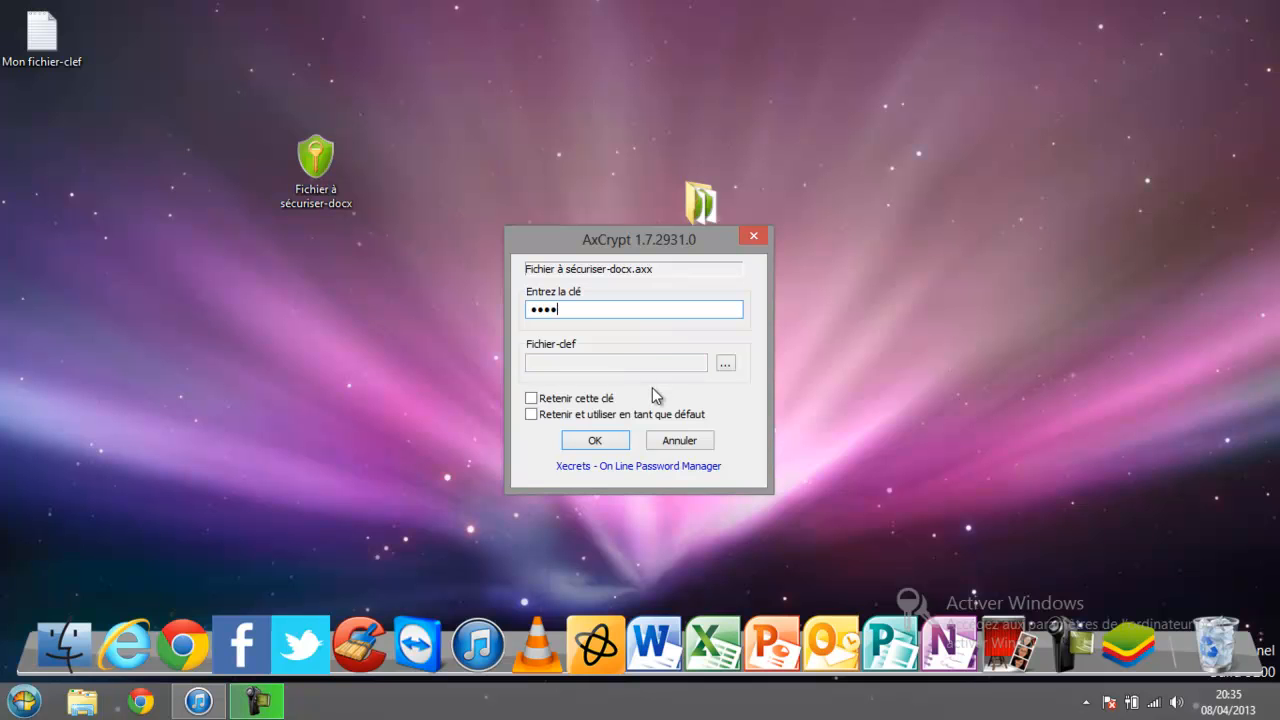
pyautogui.click(725, 363)
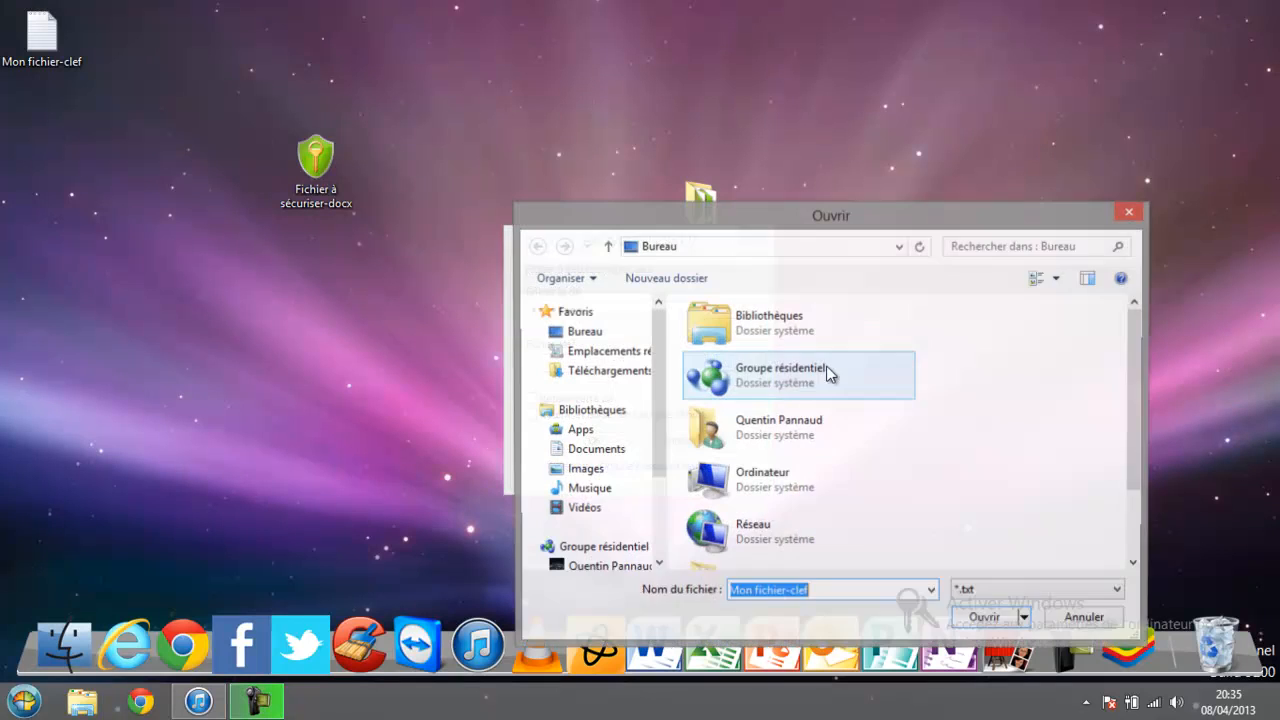
pyautogui.moveTo(1141, 376); pyautogui.dragTo(1124, 457)
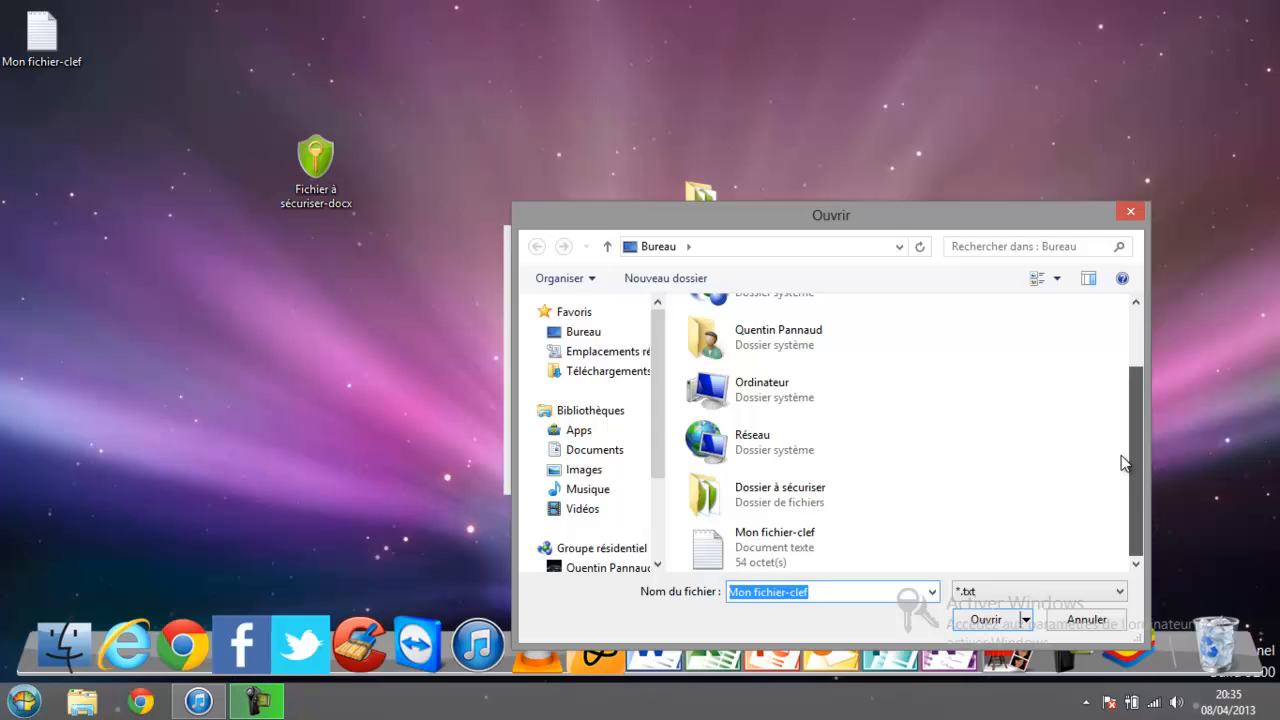
pyautogui.doubleClick(823, 530)
pyautogui.click(590, 441)
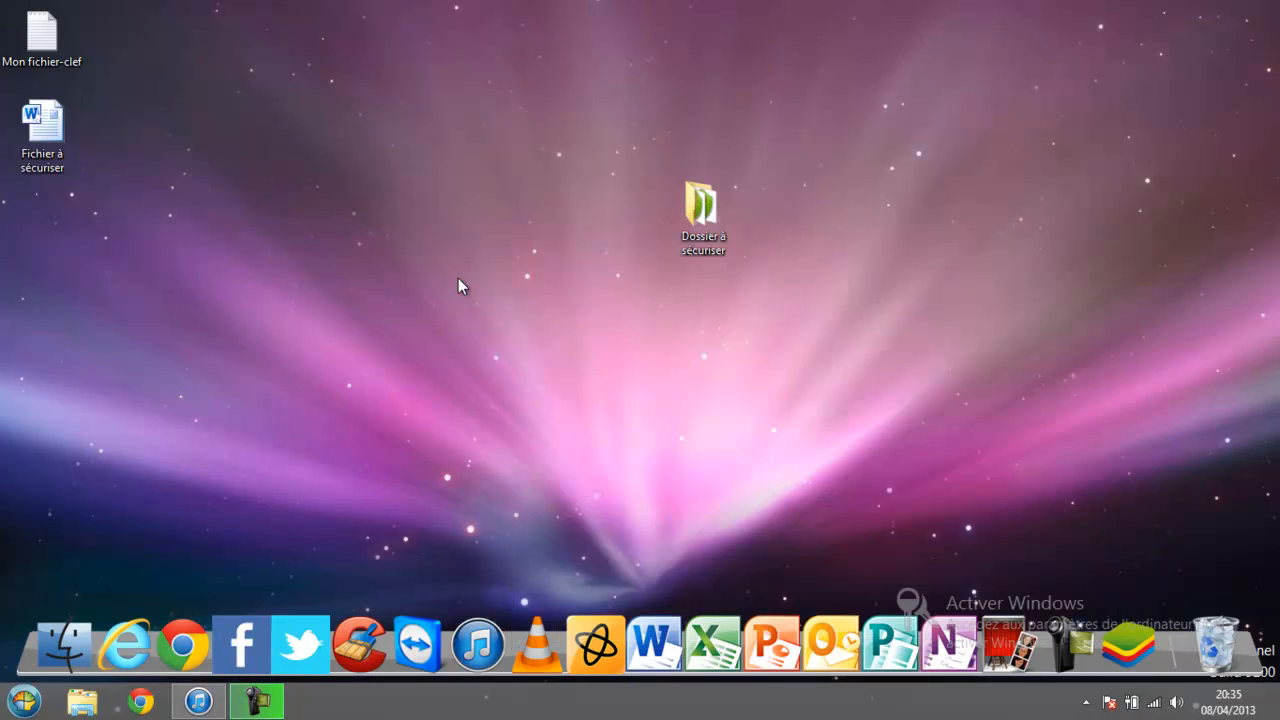
# Delete the Mon fichier-clef key file and move the Word file beside Dossier à sécuriser.
pyautogui.click(53, 46)
pyautogui.press('Delete')
pyautogui.moveTo(62, 157); pyautogui.dragTo(602, 240)
pyautogui.click(606, 306)
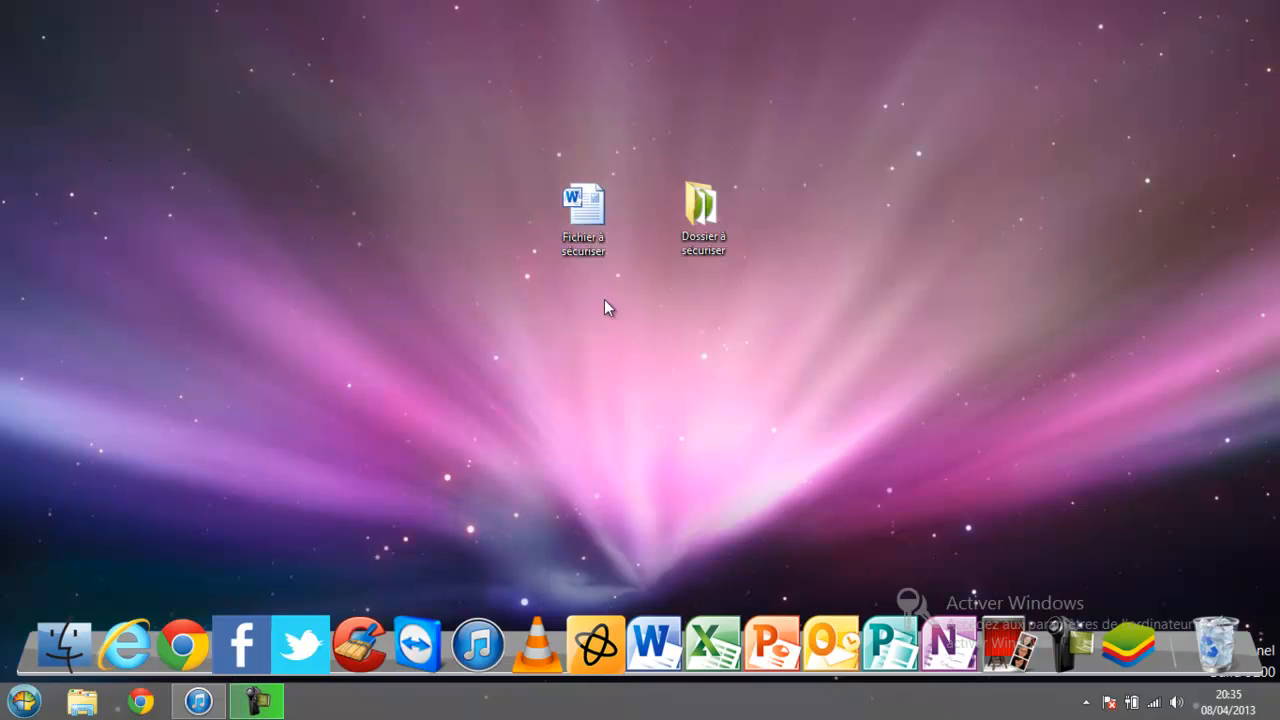
# Encrypt a copy of the Word file with Crypter et copier using only a passphrase.
pyautogui.rightClick(581, 211)
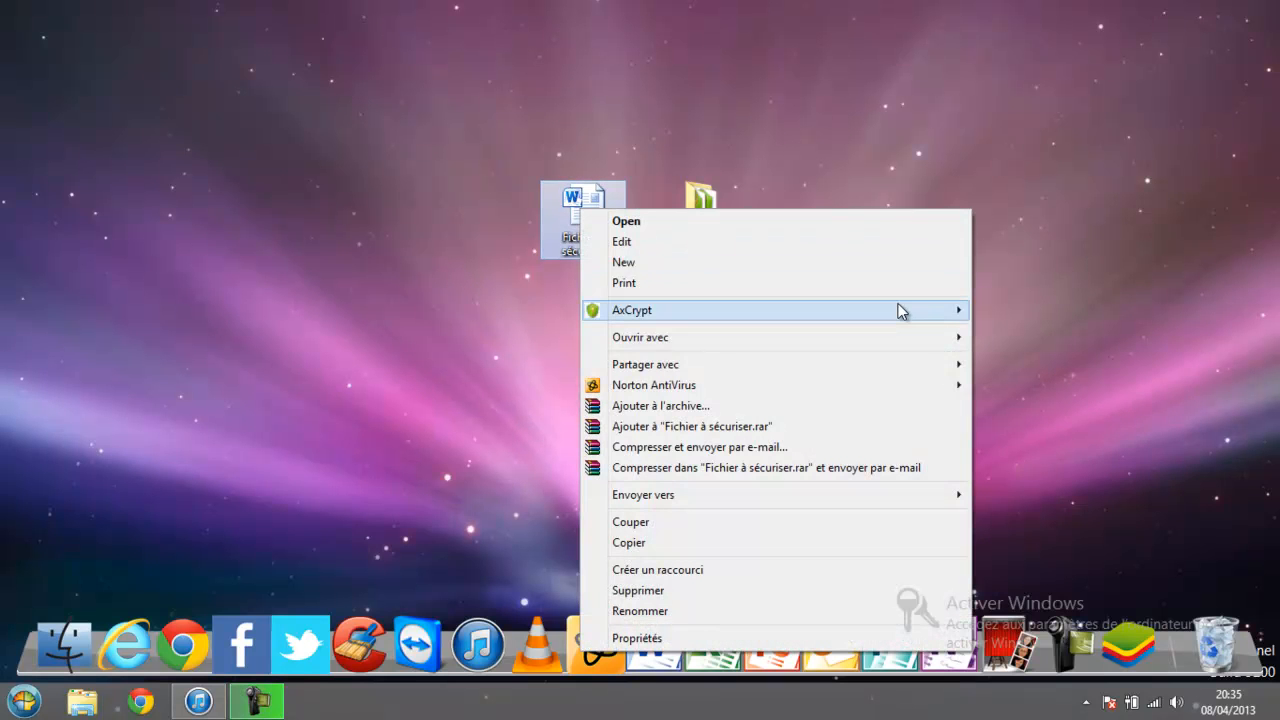
pyautogui.moveTo(895, 308)
pyautogui.click(1002, 332)
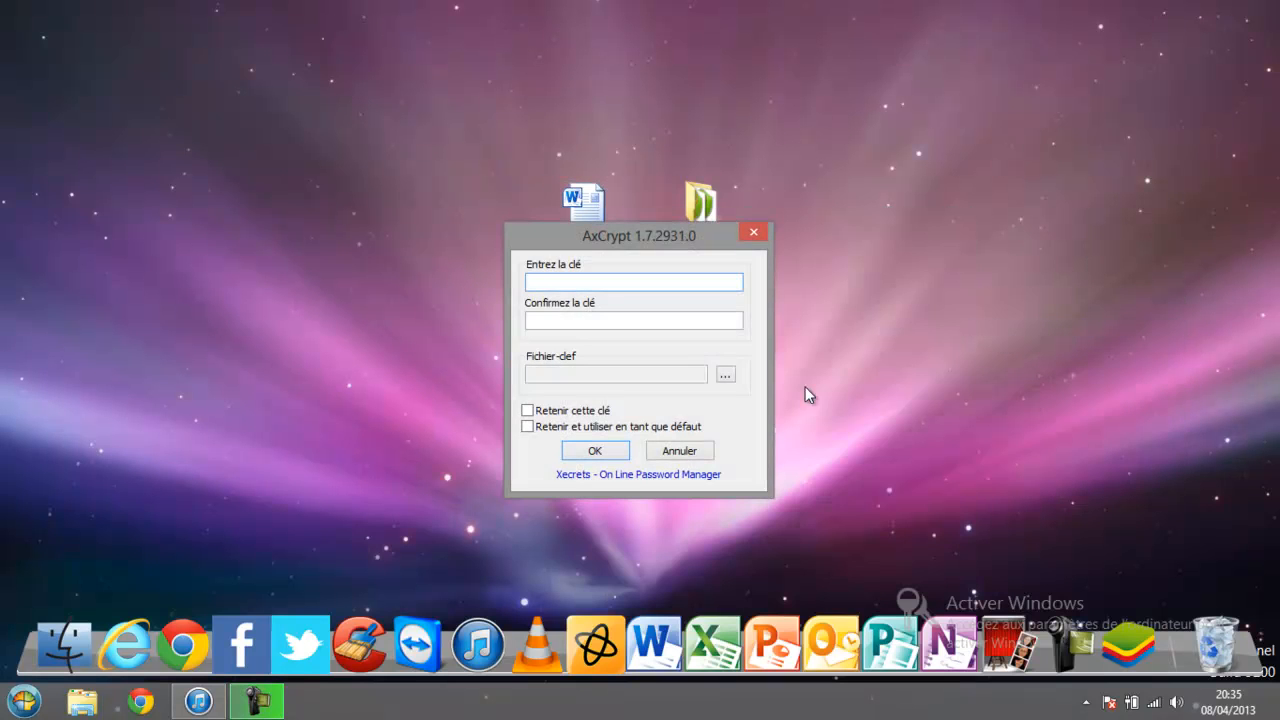
pyautogui.write('••••••••')
pyautogui.click(560, 321)
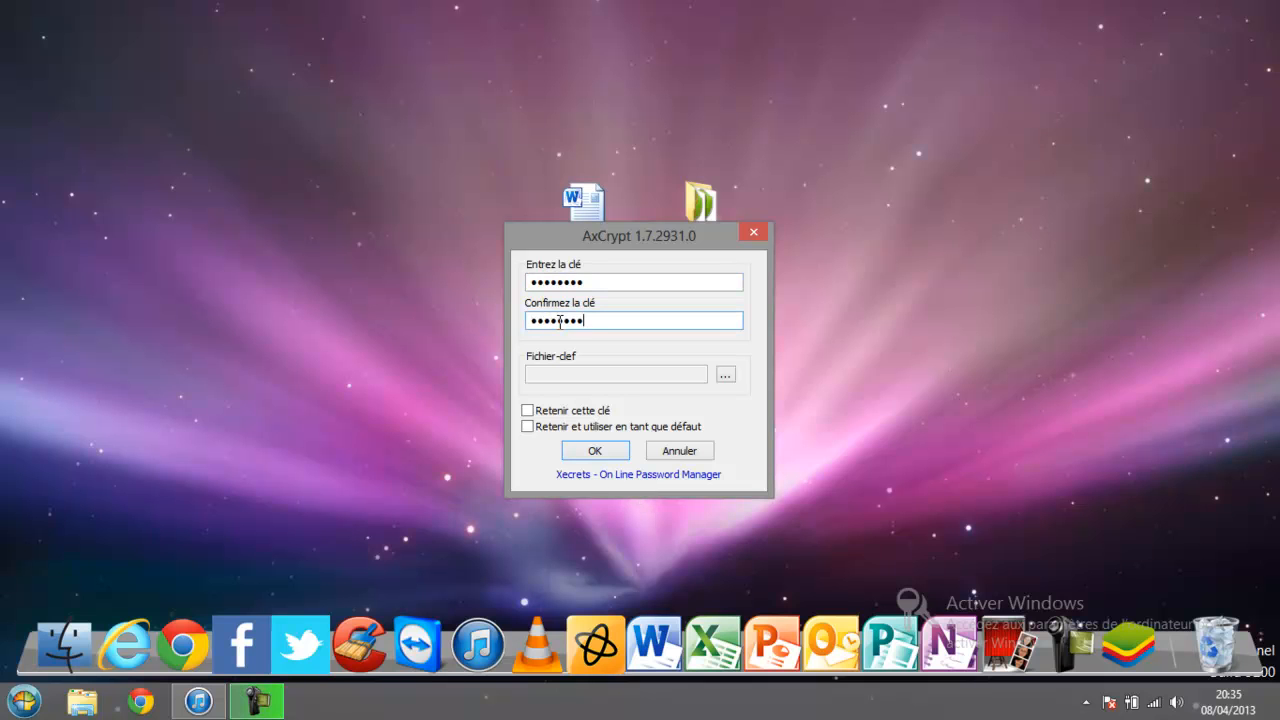
pyautogui.click(610, 450)
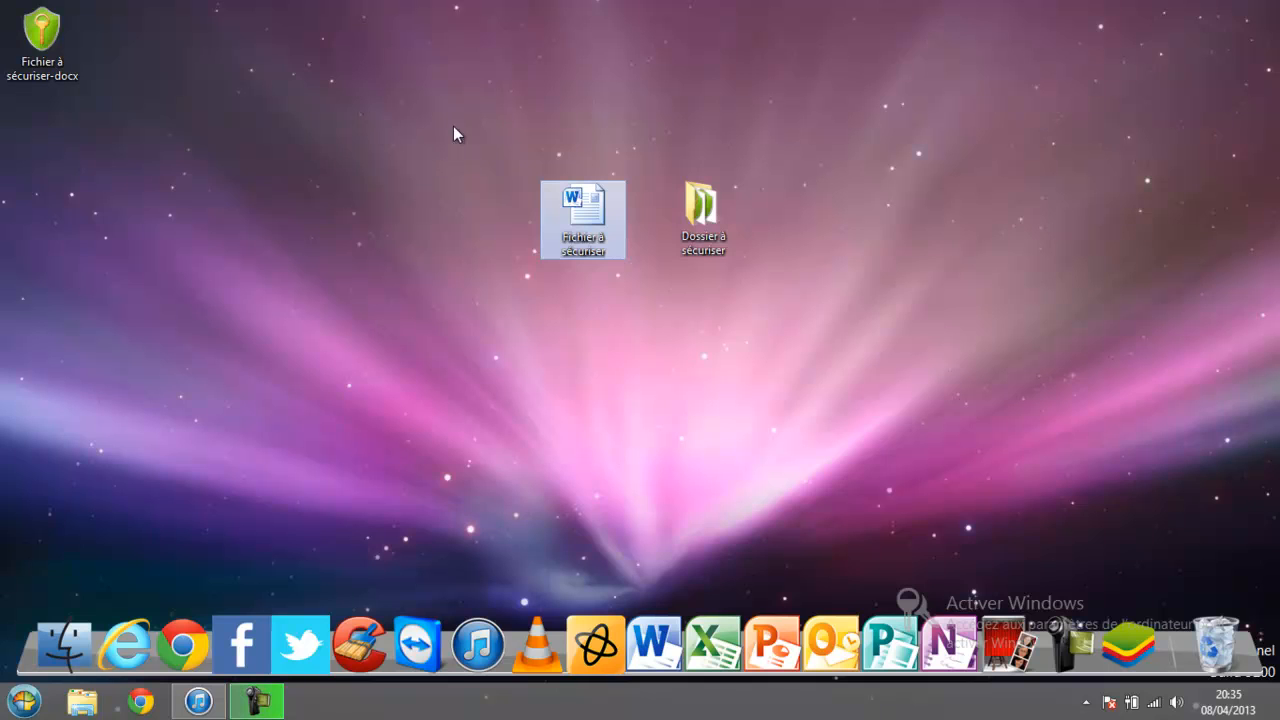
# Delete the encrypted Fichier à sécuriser-docx copy from the desktop and select the Word file Fichier à sécuriser.
pyautogui.click(571, 337)
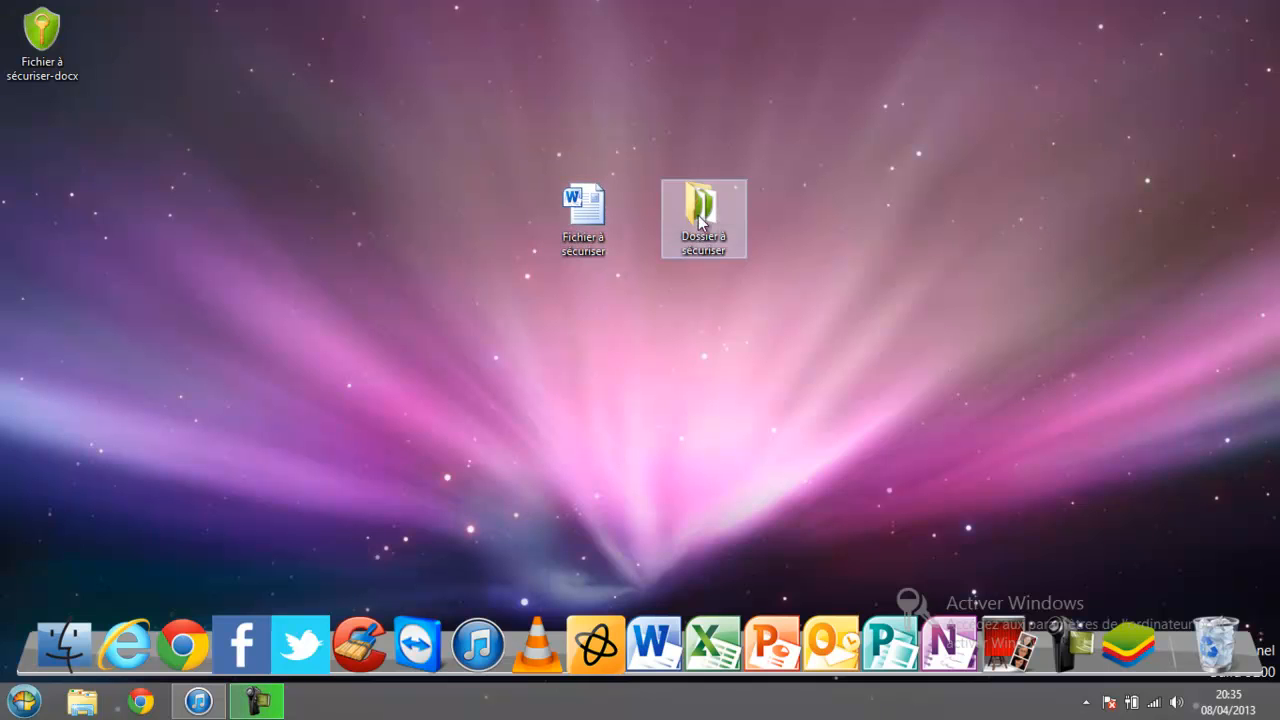
pyautogui.moveTo(42, 35); pyautogui.dragTo(452, 208)
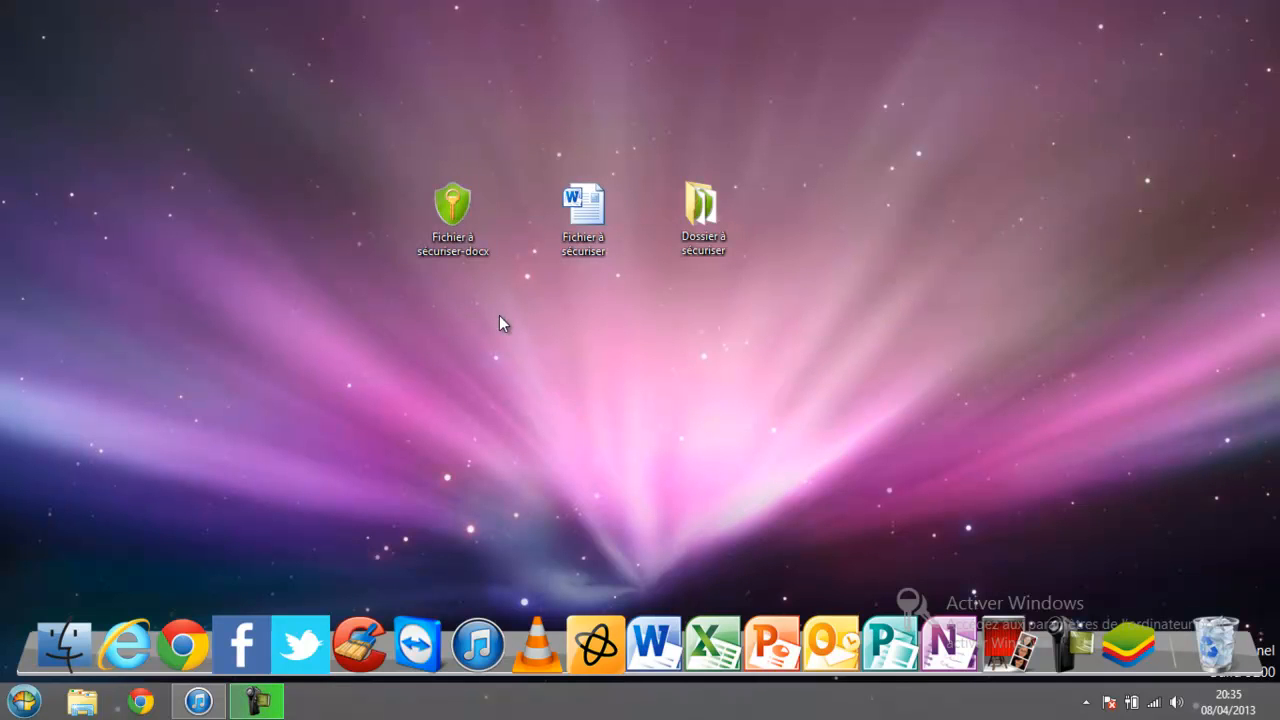
pyautogui.click(560, 225)
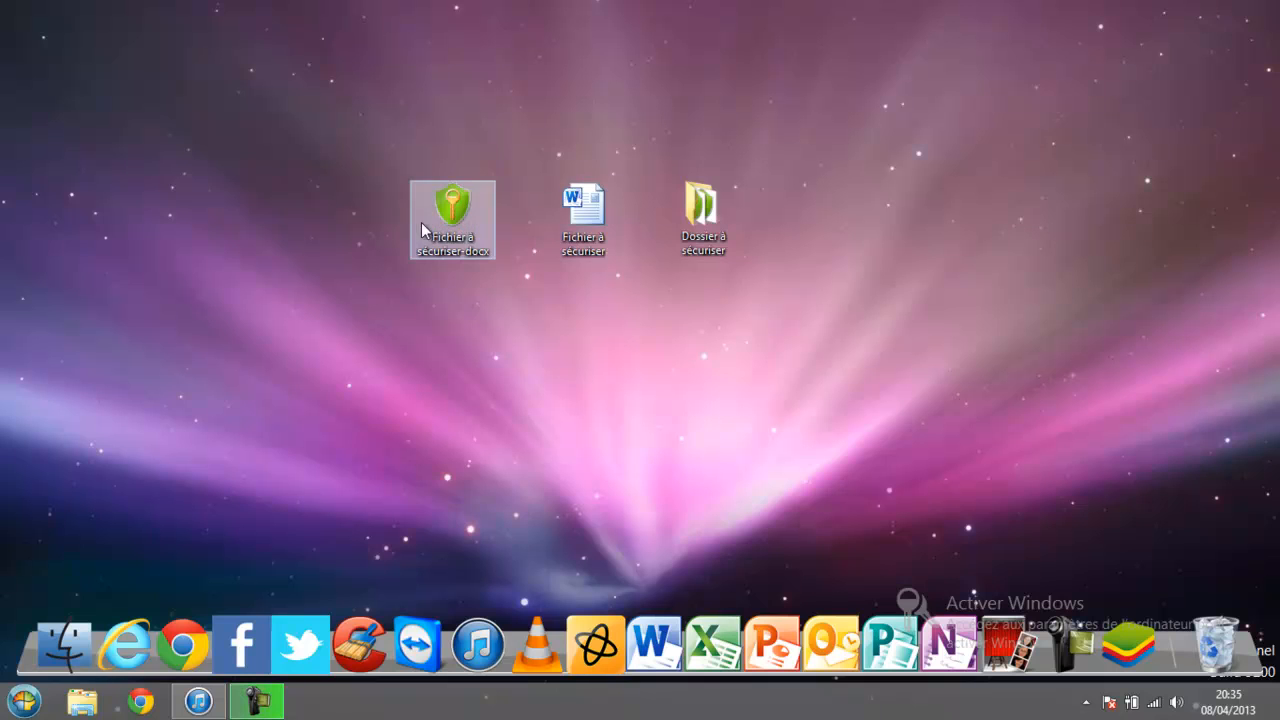
pyautogui.click(461, 246)
pyautogui.press('Delete')
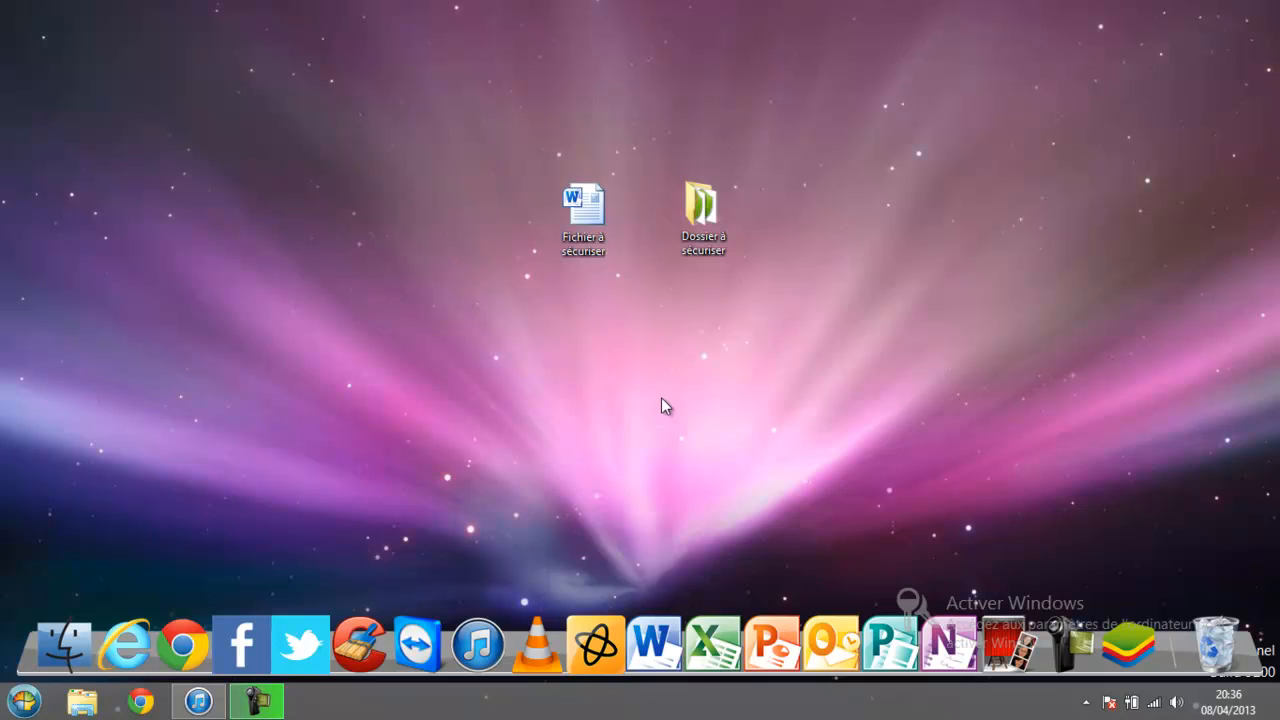
pyautogui.click(588, 222)
# Encrypt Fichier à sécuriser with AxCrypt's Crypter et créer exécutable, entering and confirming the passphrase.
pyautogui.rightClick(590, 218)
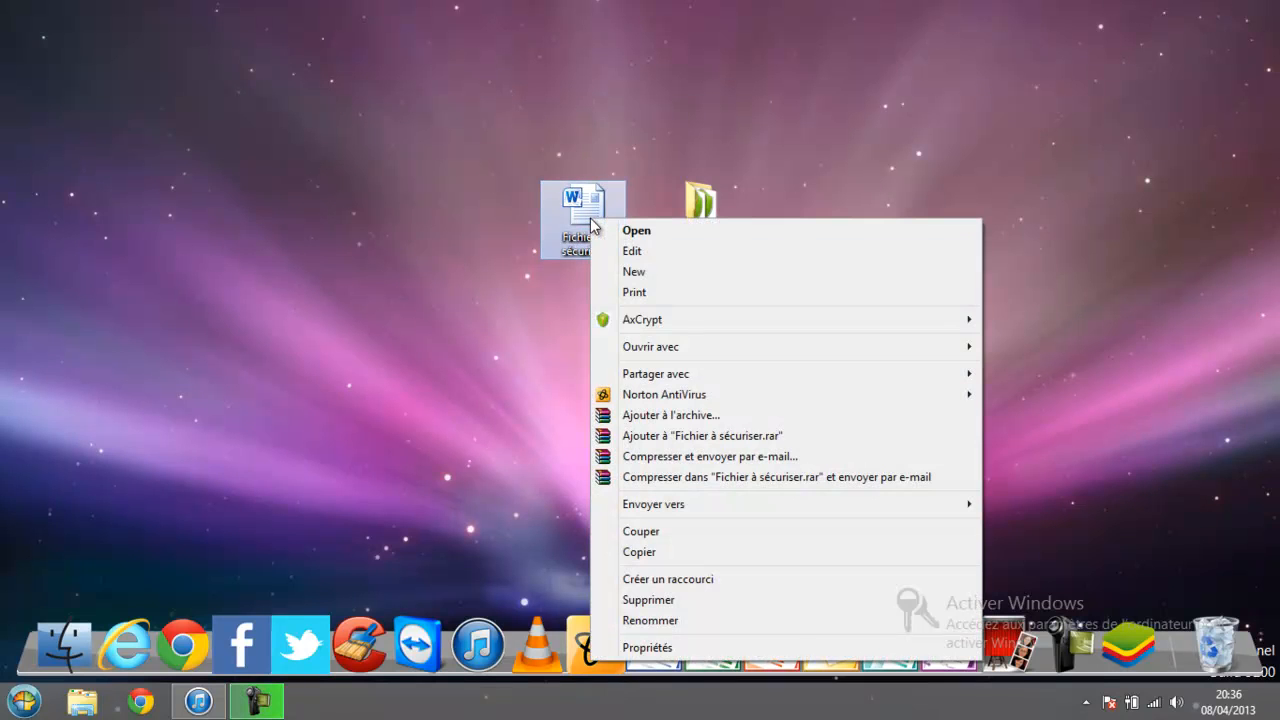
pyautogui.moveTo(884, 334)
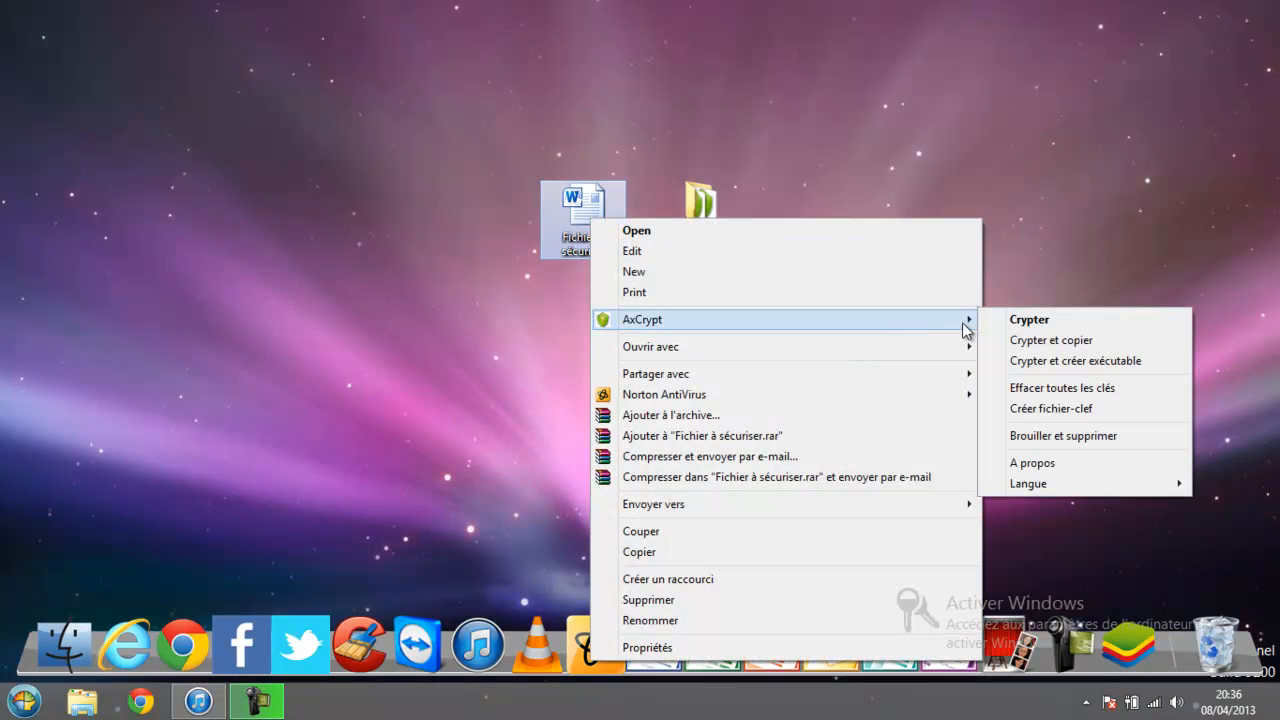
pyautogui.click(1061, 363)
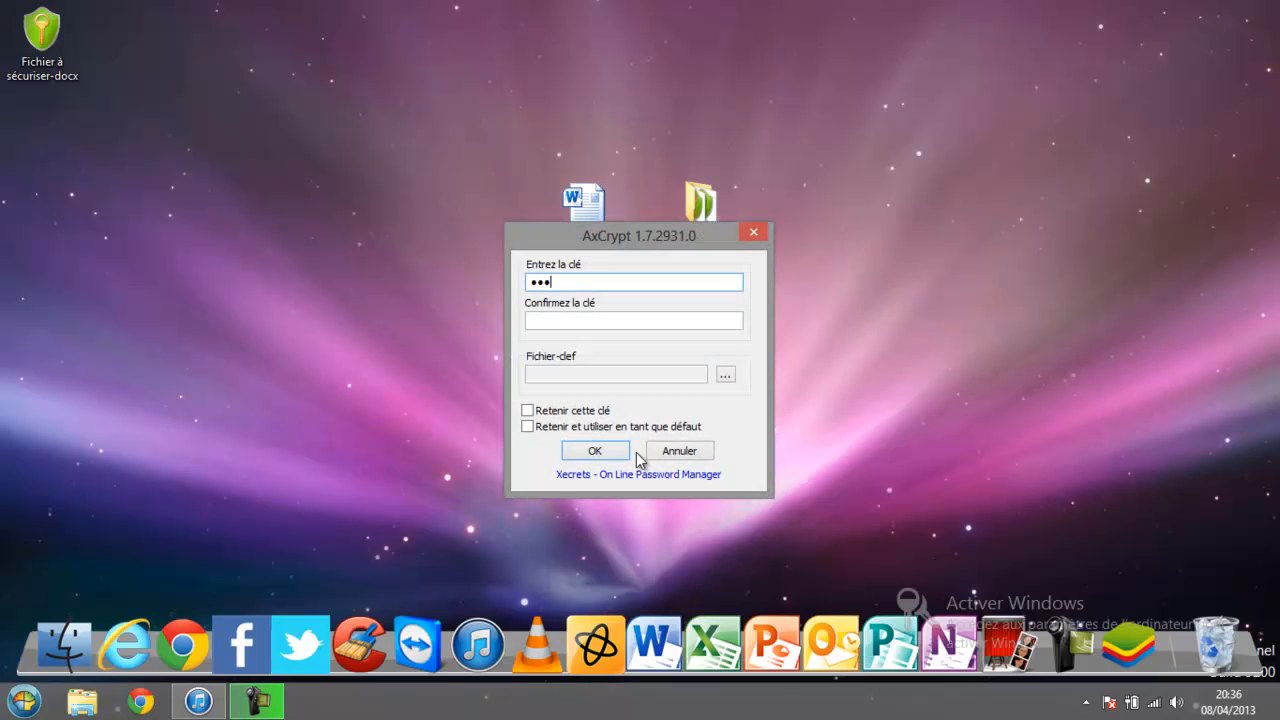
pyautogui.click(578, 320)
pyautogui.write('••••')
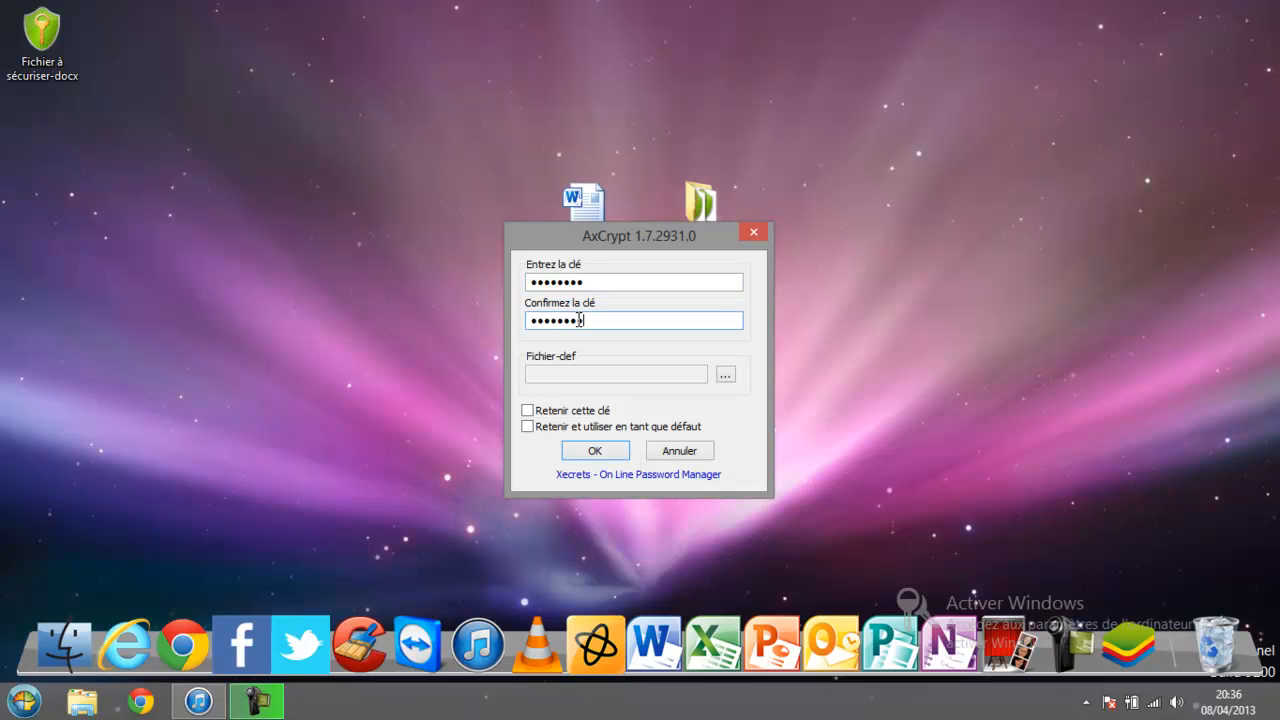
pyautogui.press('Return')
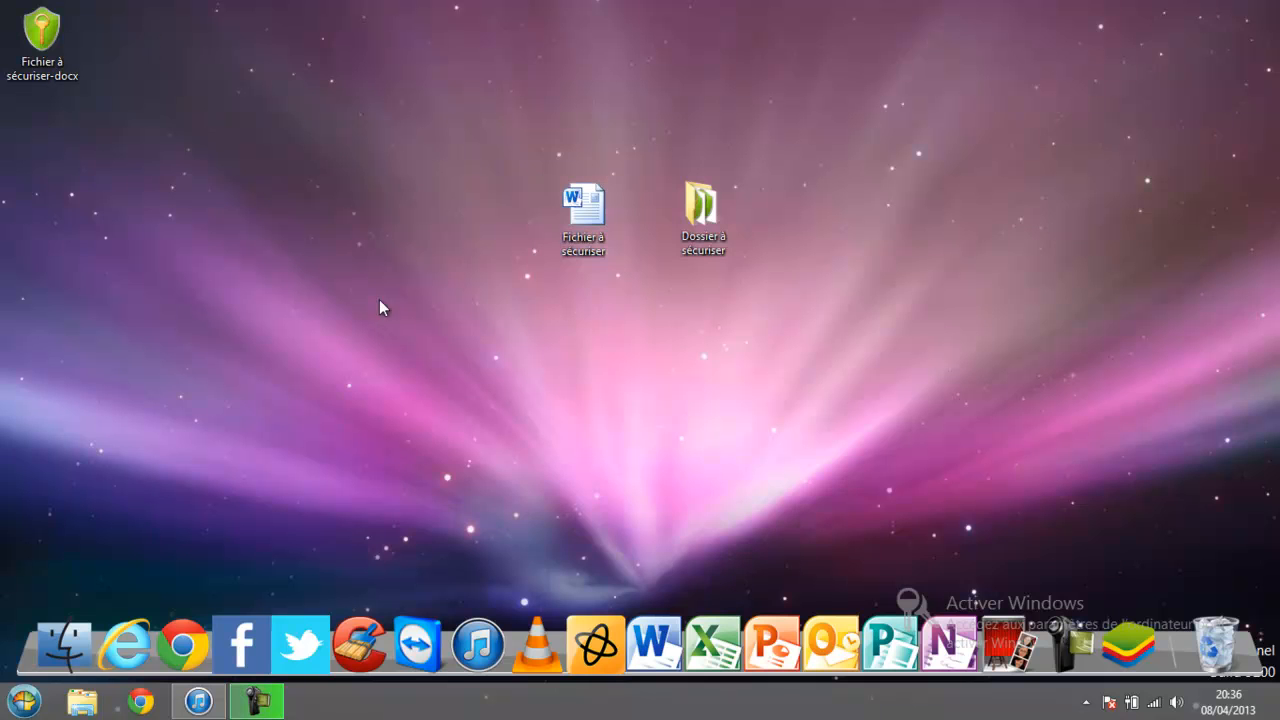
# Launch the self-decrypting Fichier à sécuriser-docx and move the passphrase prompt to the upper left.
pyautogui.doubleClick(73, 18)
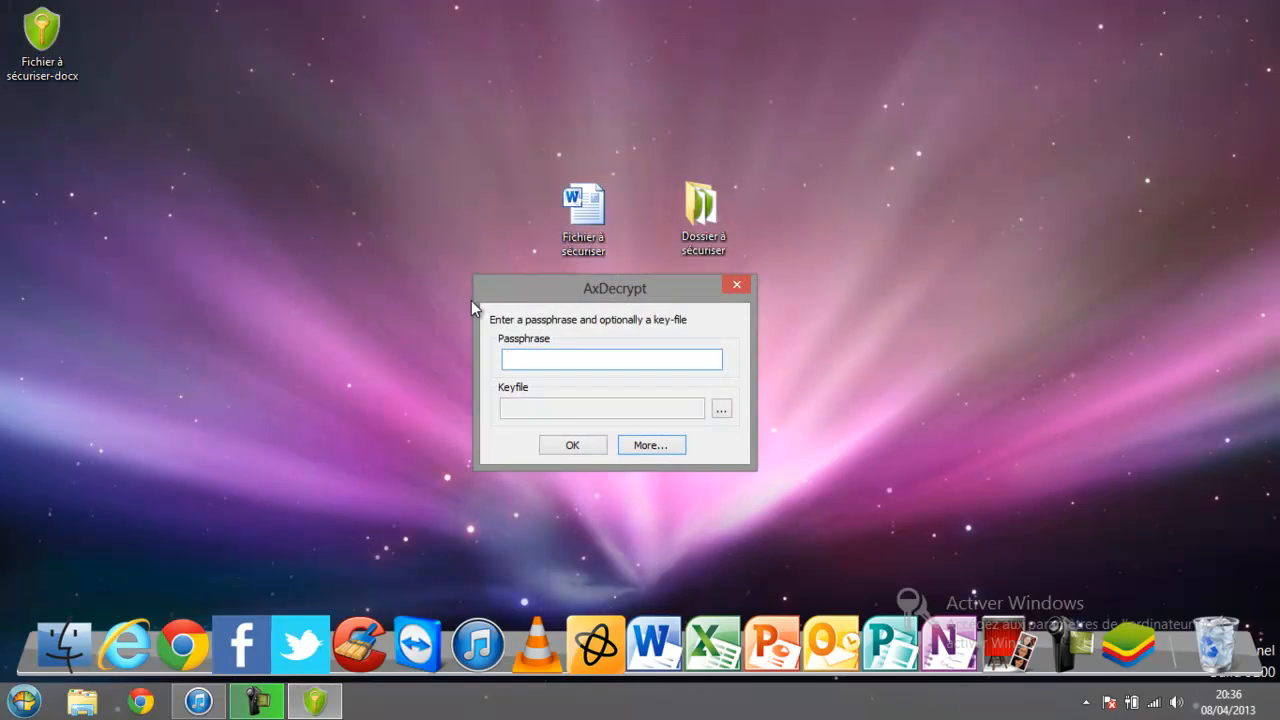
pyautogui.moveTo(665, 289); pyautogui.dragTo(386, 97)
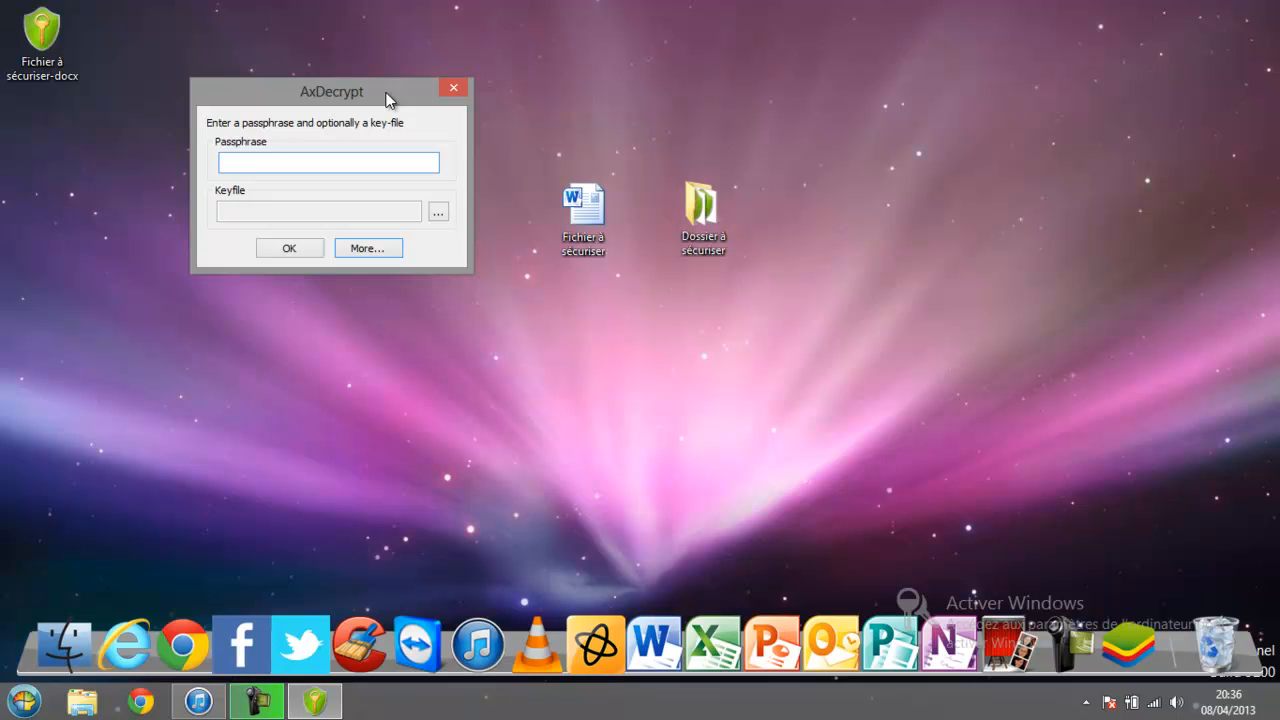
# Submit the passphrase in AxDecrypt, then cancel the first Save As dialog.
pyautogui.write('•••••••••')
pyautogui.press('Return')
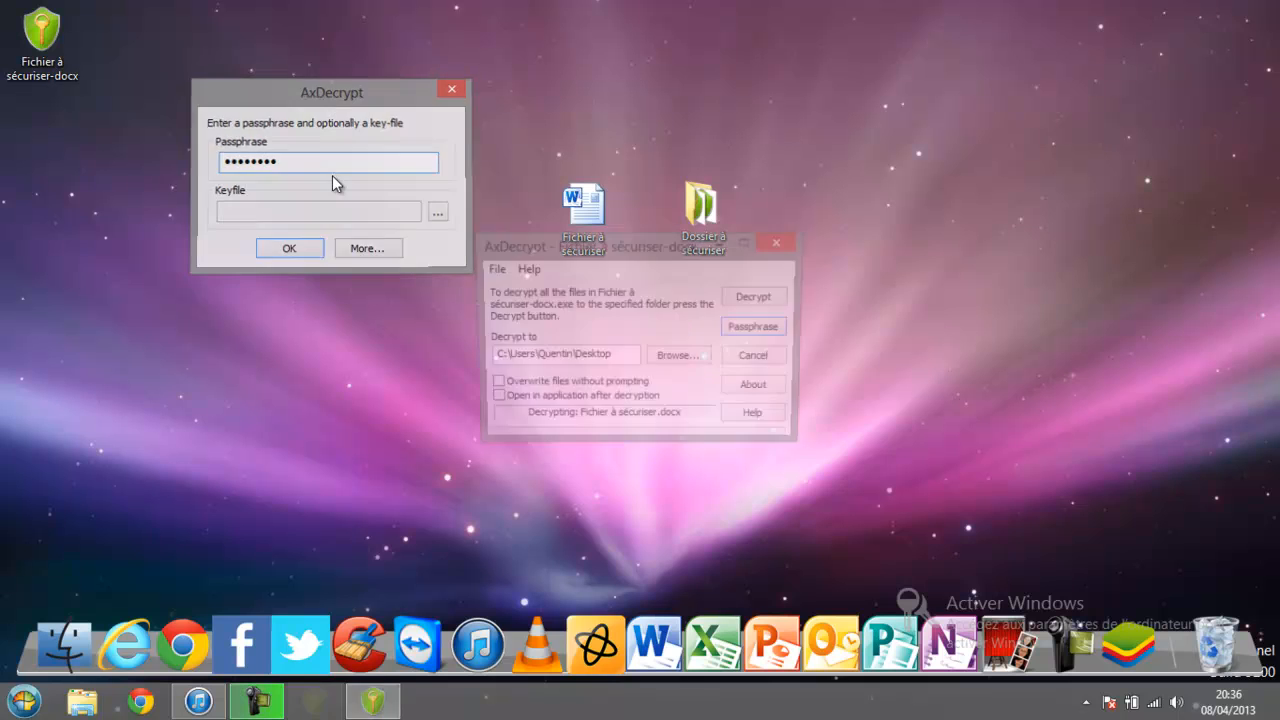
pyautogui.moveTo(970, 213); pyautogui.dragTo(300, 207)
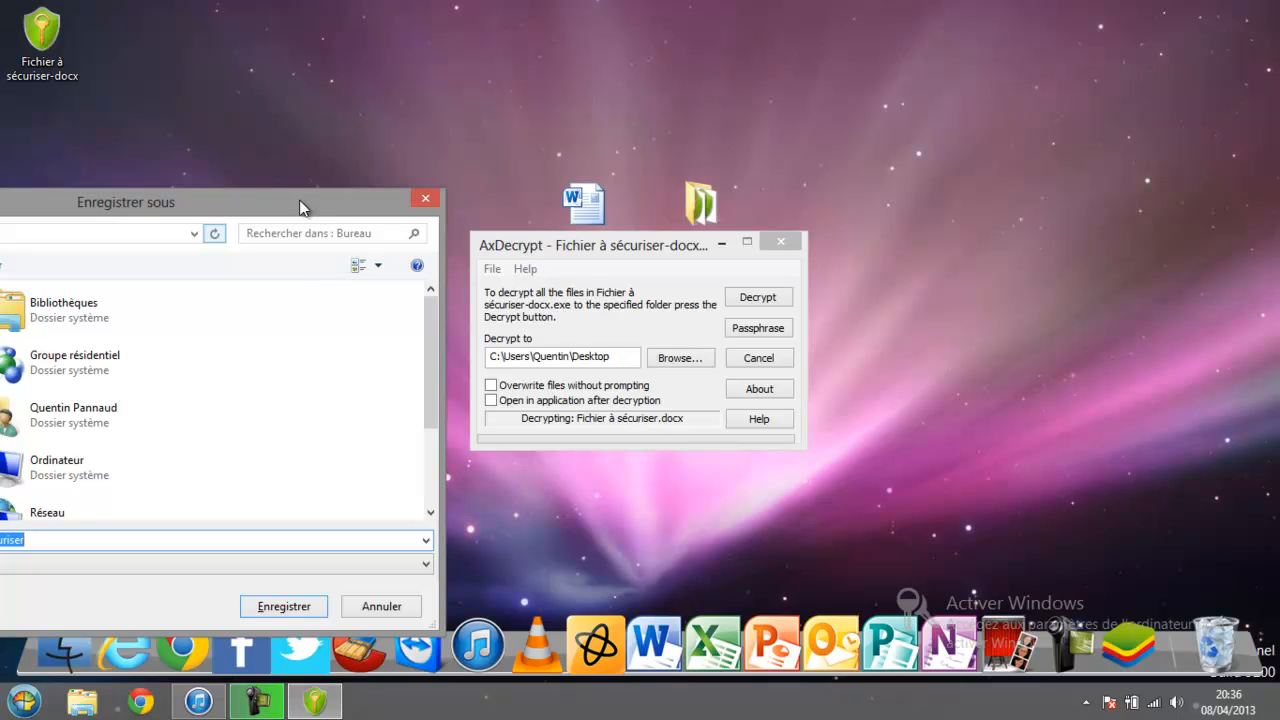
pyautogui.click(426, 199)
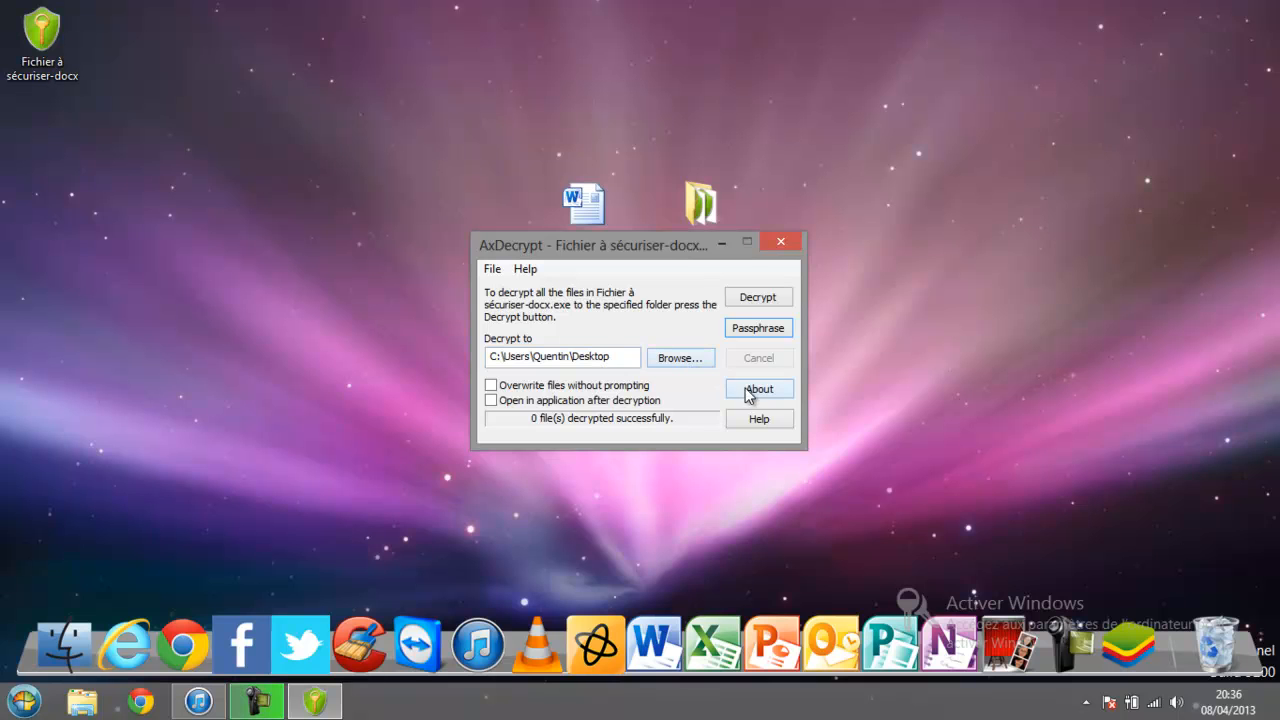
# Decrypt again, overwrite the existing Fichier à sécuriser document with Oui, and close AxDecrypt.
pyautogui.click(747, 304)
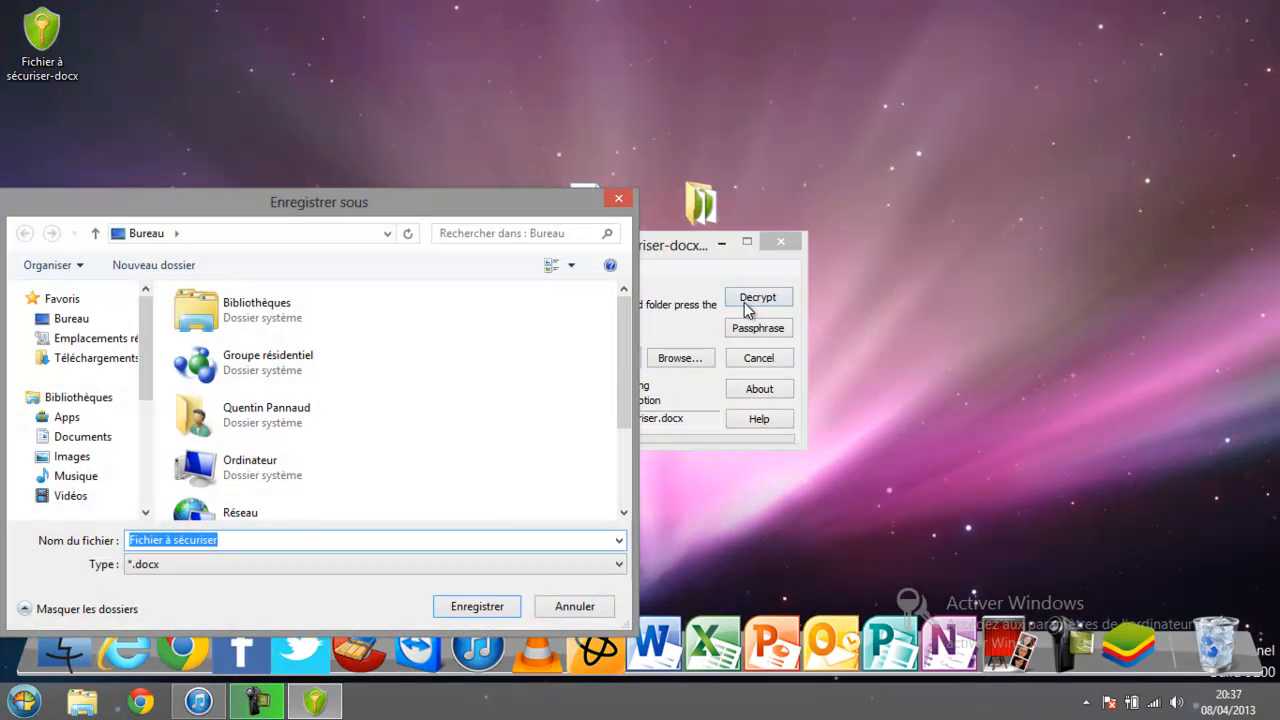
pyautogui.moveTo(624, 360); pyautogui.dragTo(625, 537)
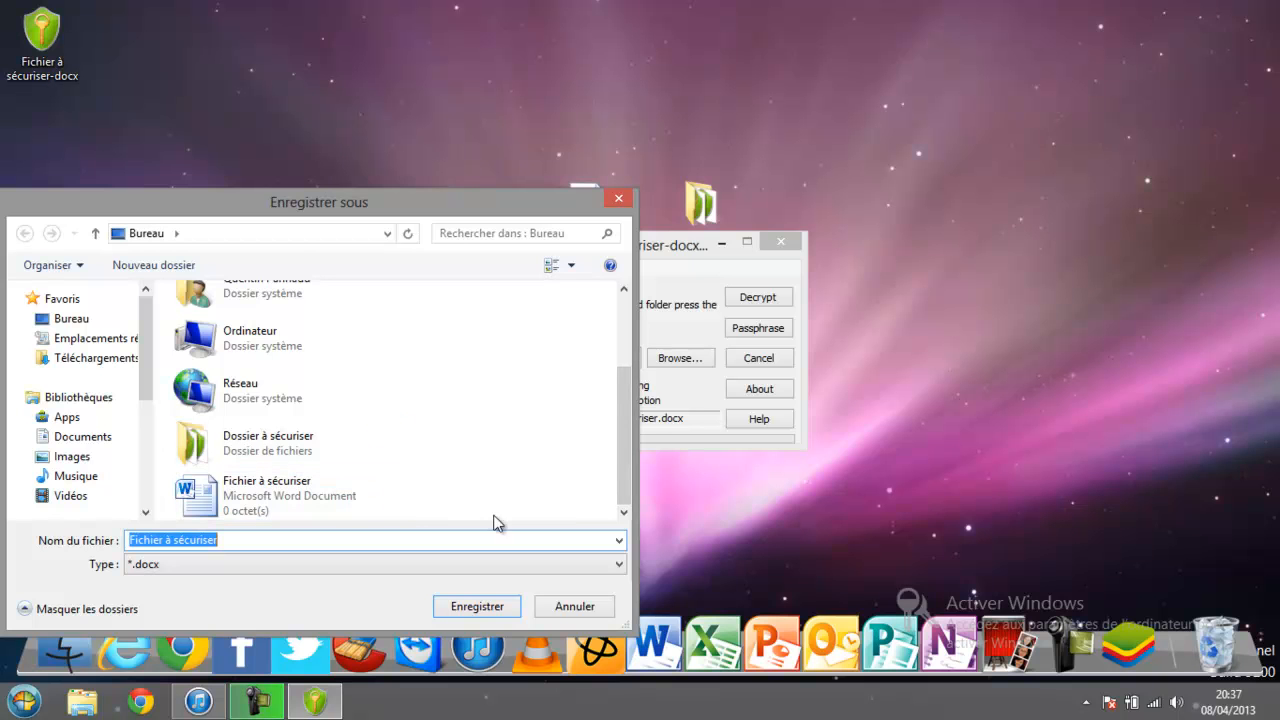
pyautogui.doubleClick(408, 490)
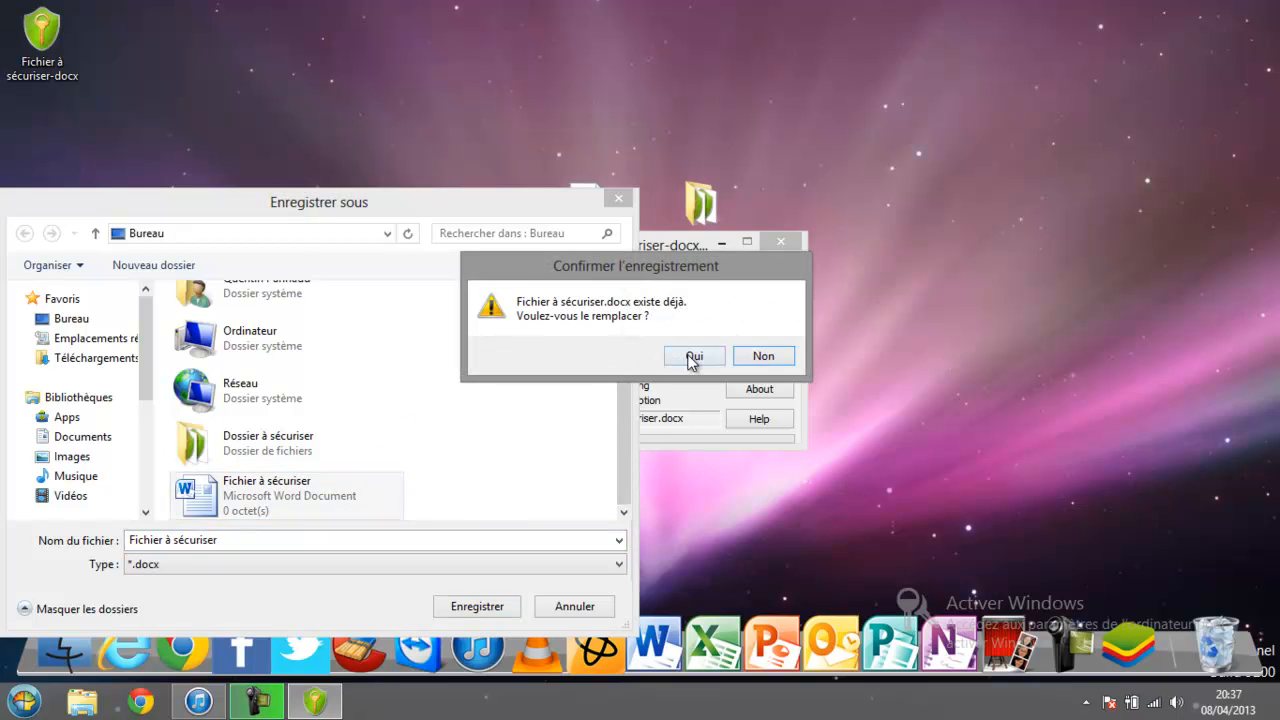
pyautogui.click(690, 358)
pyautogui.moveTo(640, 246); pyautogui.dragTo(524, 362)
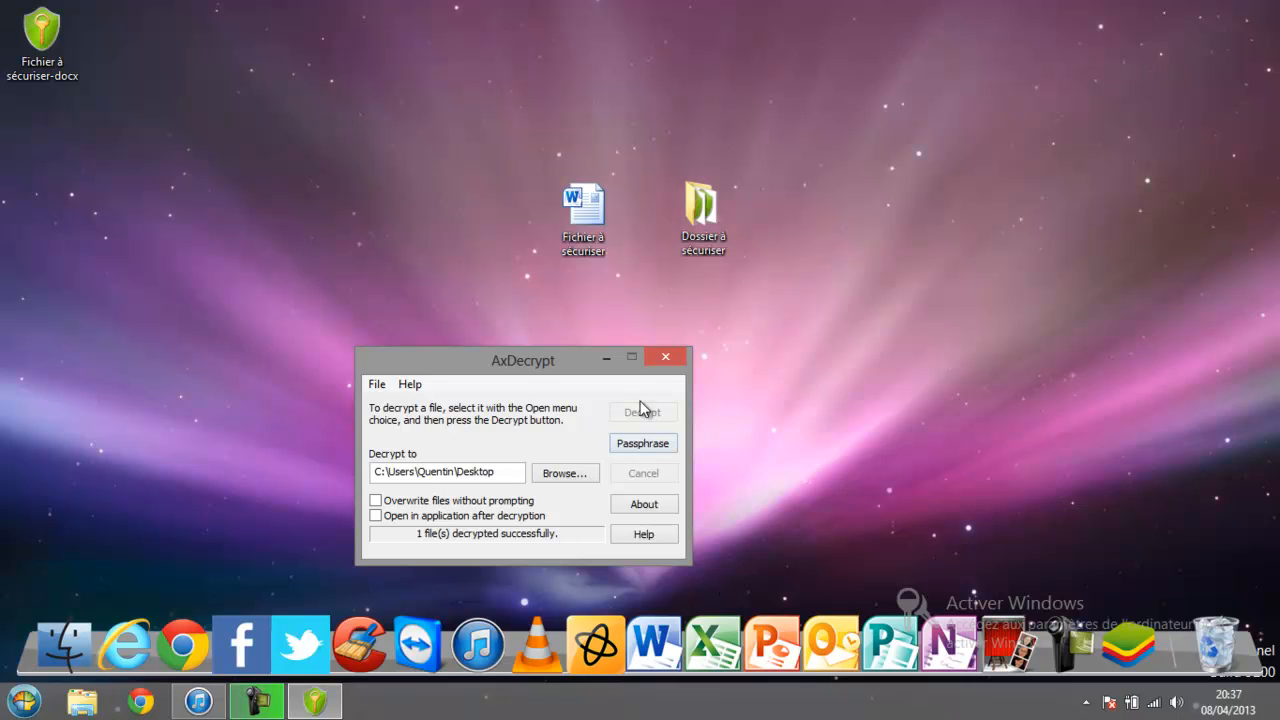
pyautogui.click(666, 360)
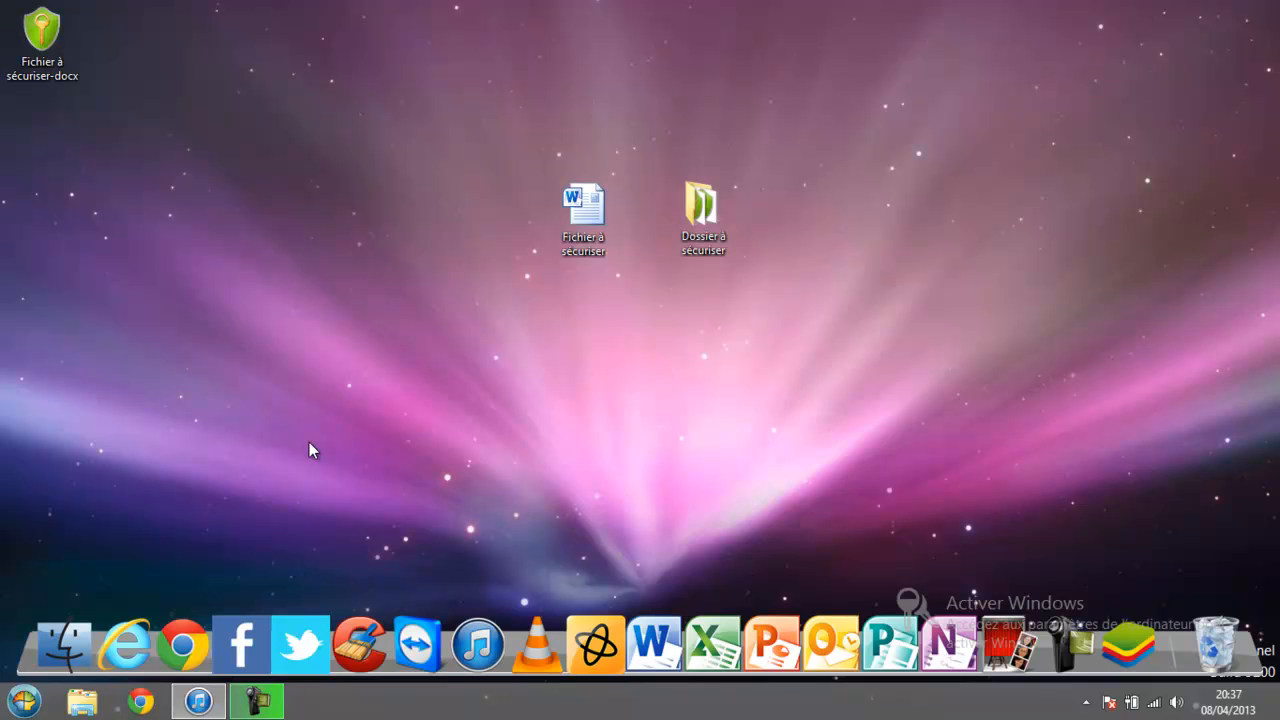
# Shred the Word file Fichier à sécuriser with AxCrypt > Brouiller et supprimer, confirming with Oui.
pyautogui.rightClick(594, 242)
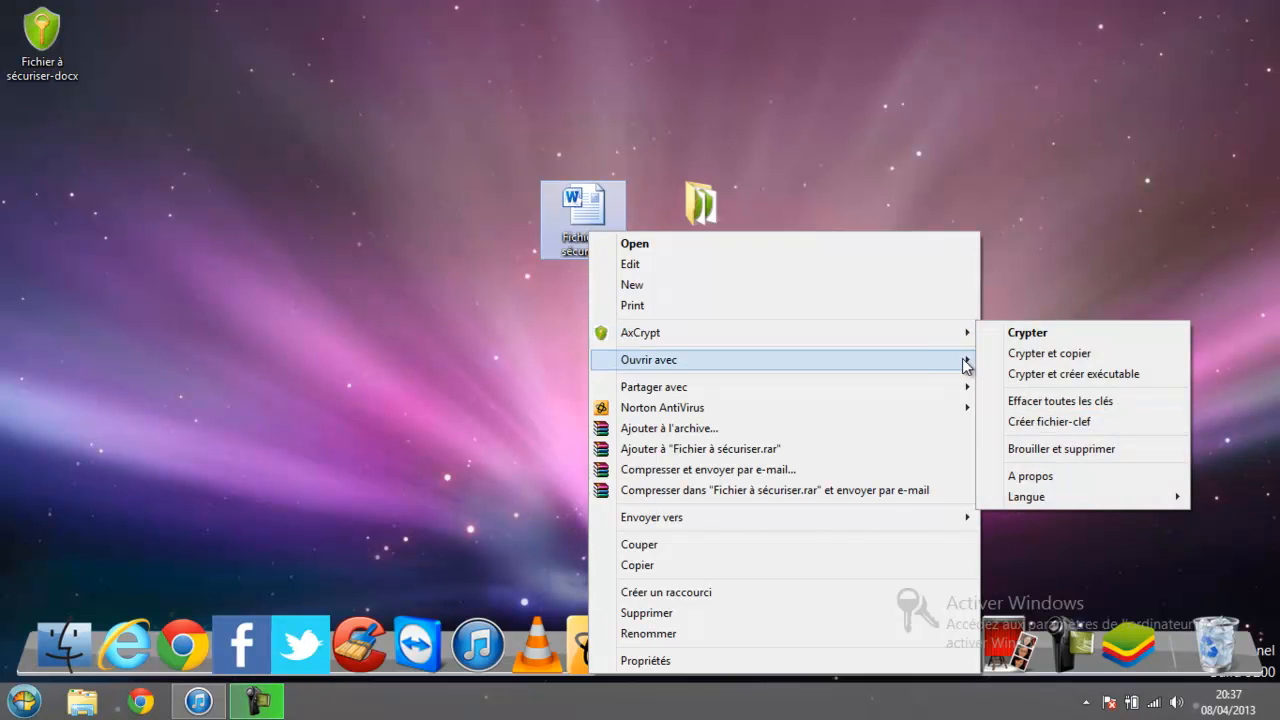
pyautogui.moveTo(920, 333)
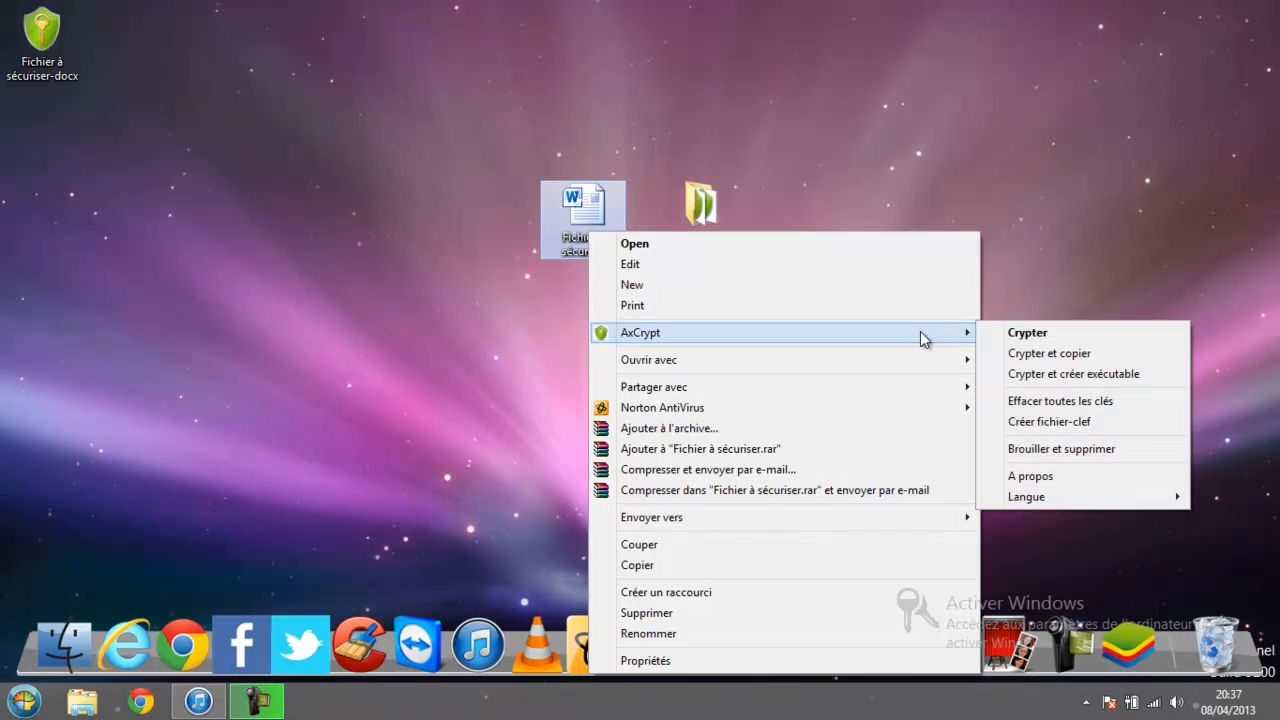
pyautogui.click(1061, 452)
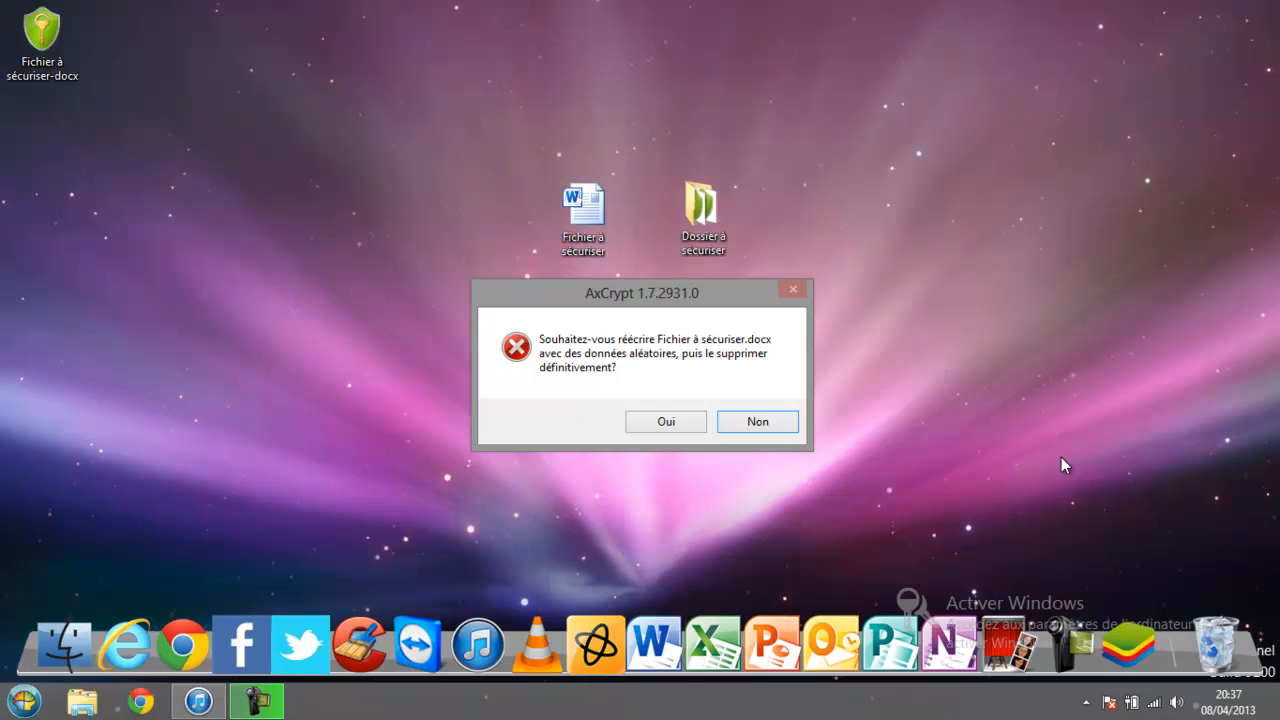
pyautogui.click(683, 421)
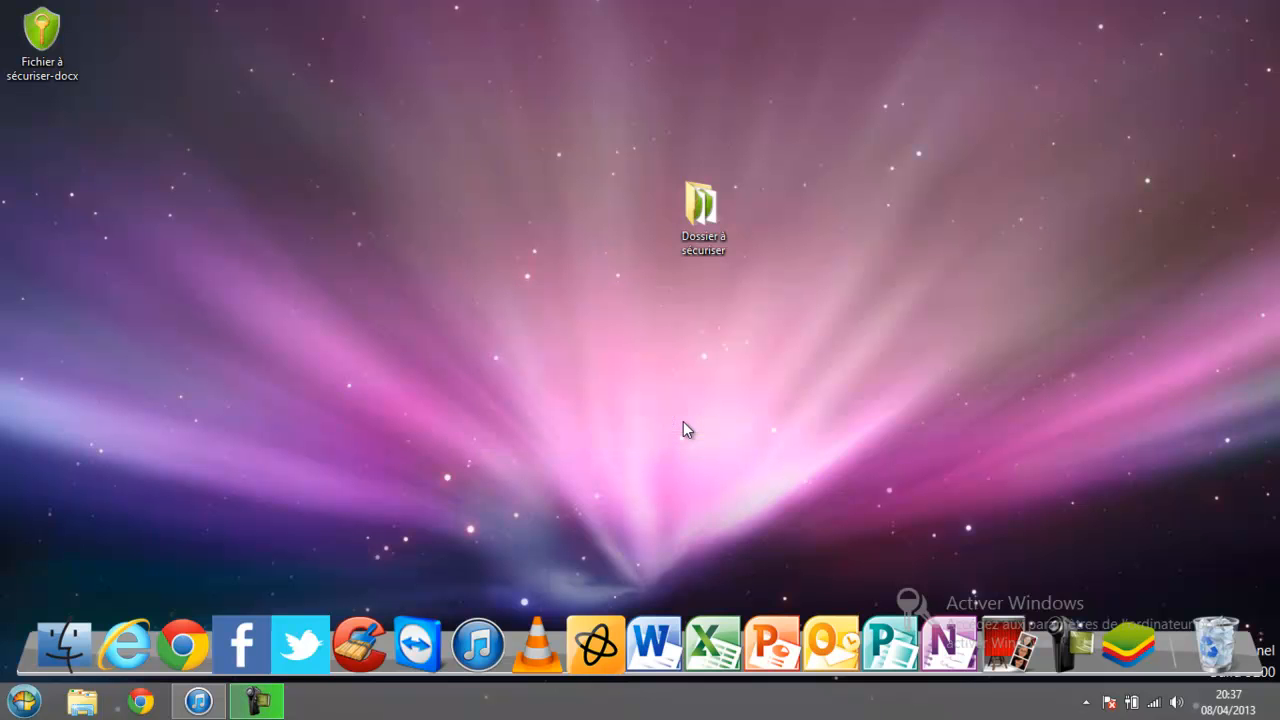
pyautogui.click(1216, 625)
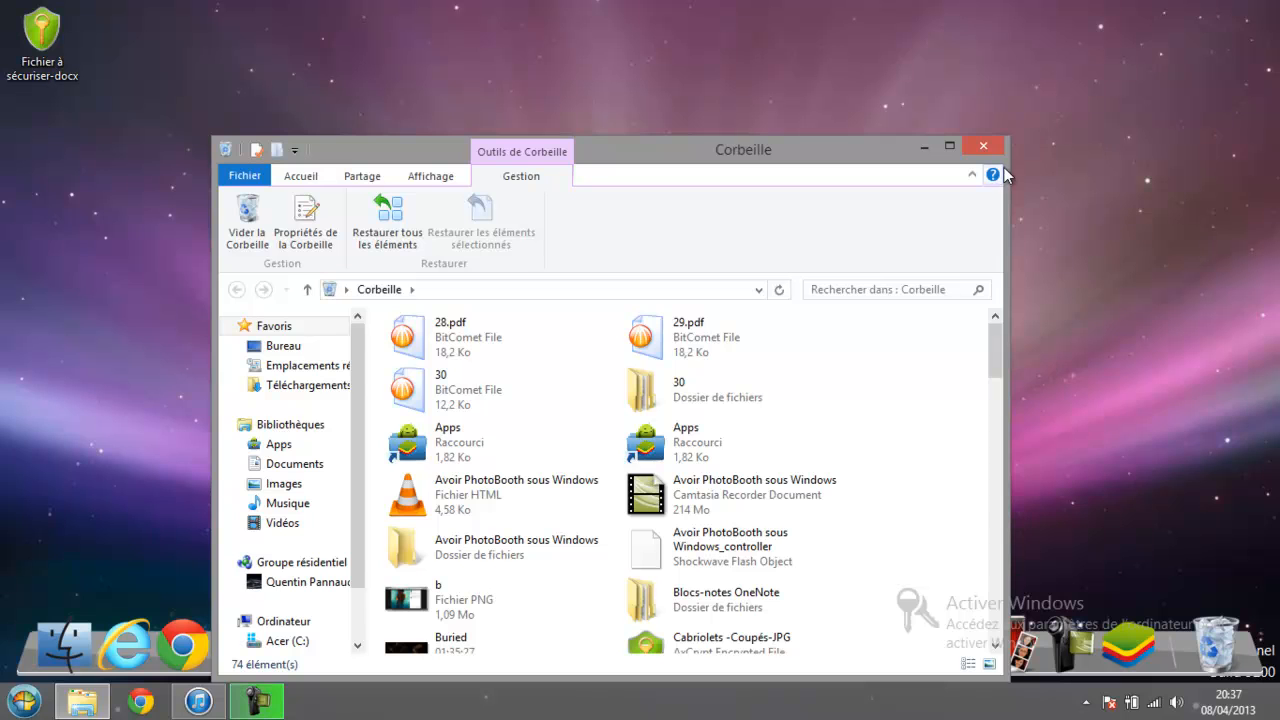
pyautogui.click(977, 143)
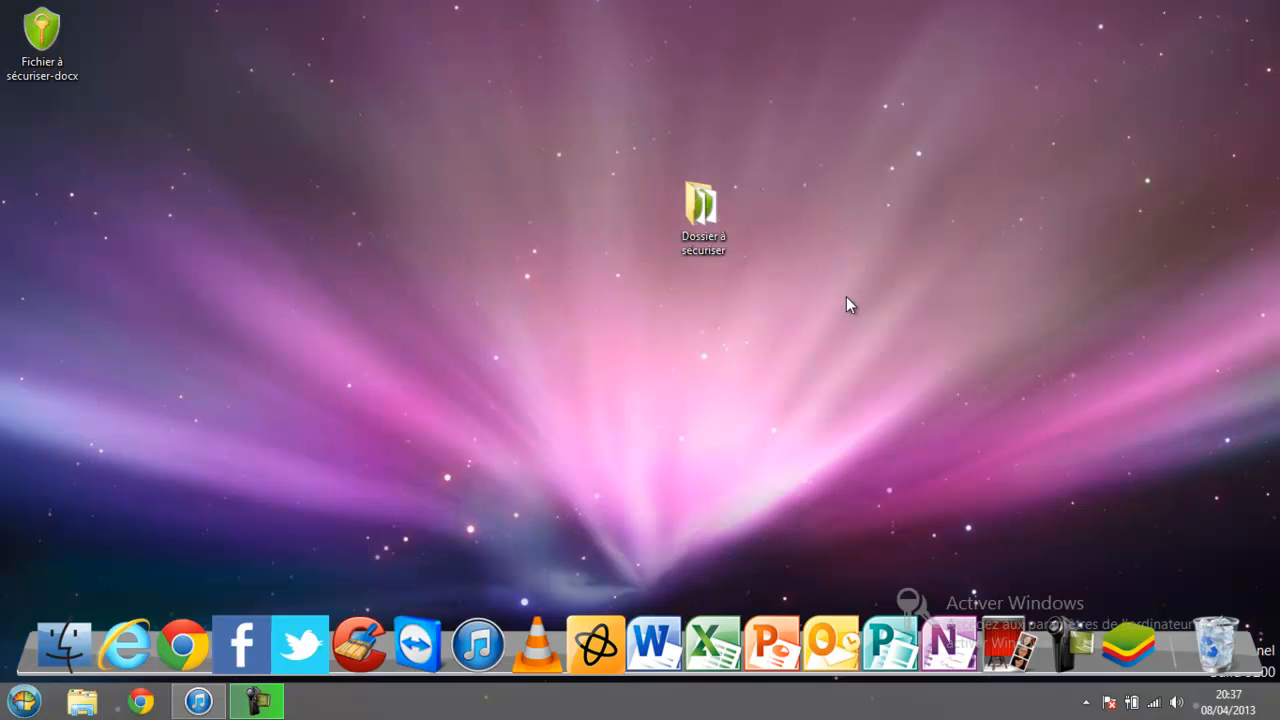
# Delete both remaining desktop items, then dismiss the 'Dossier en cours d'utilisation' warning.
pyautogui.moveTo(868, 414); pyautogui.dragTo(2, 12)
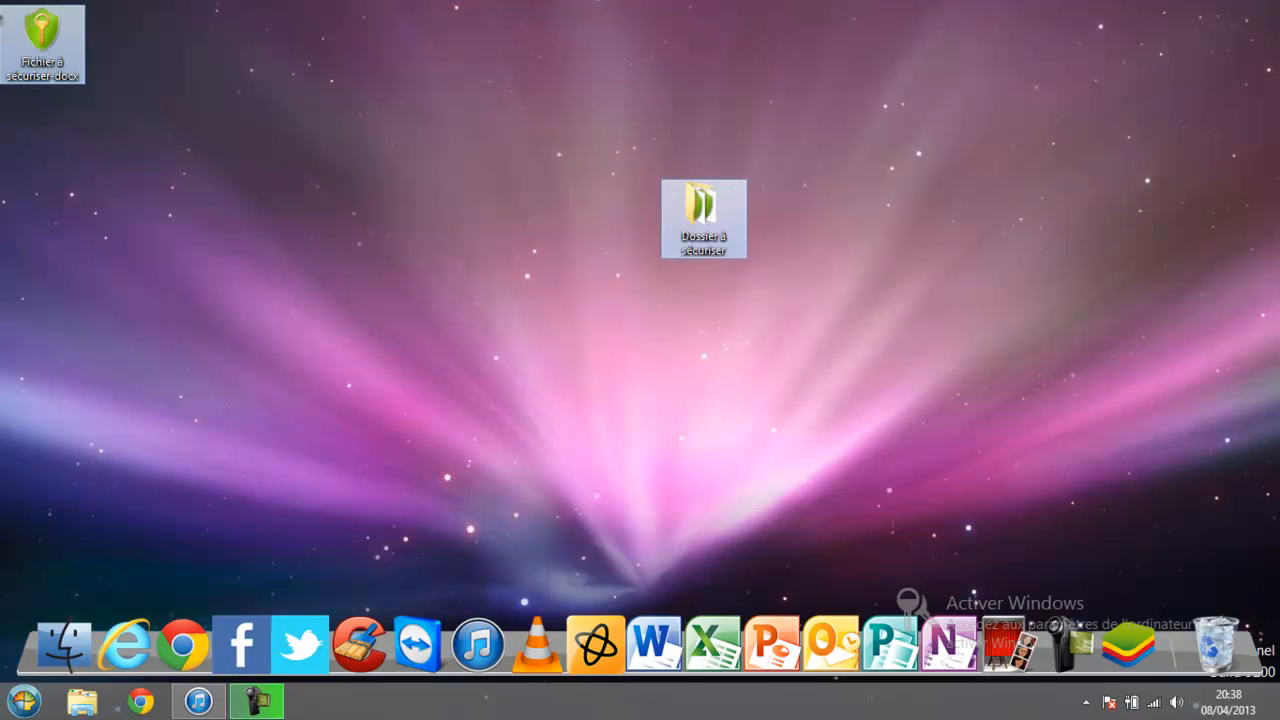
pyautogui.press('Delete')
pyautogui.press('Return')
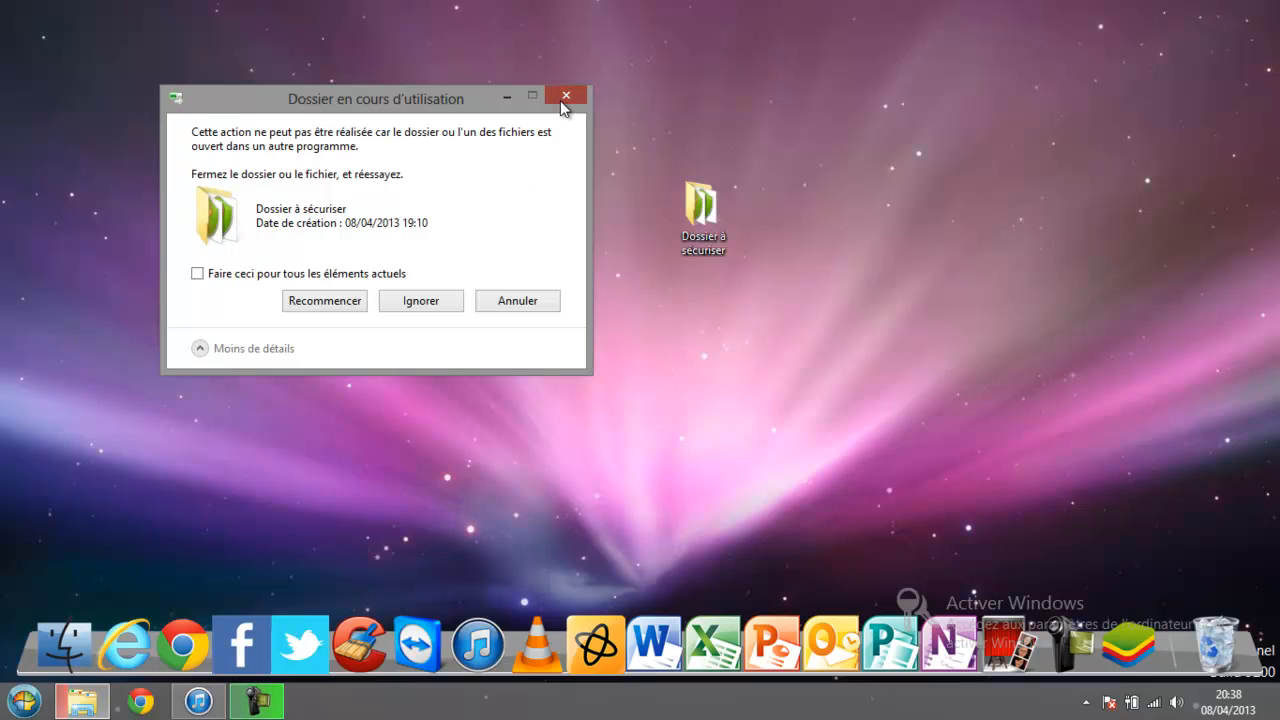
pyautogui.click(565, 97)
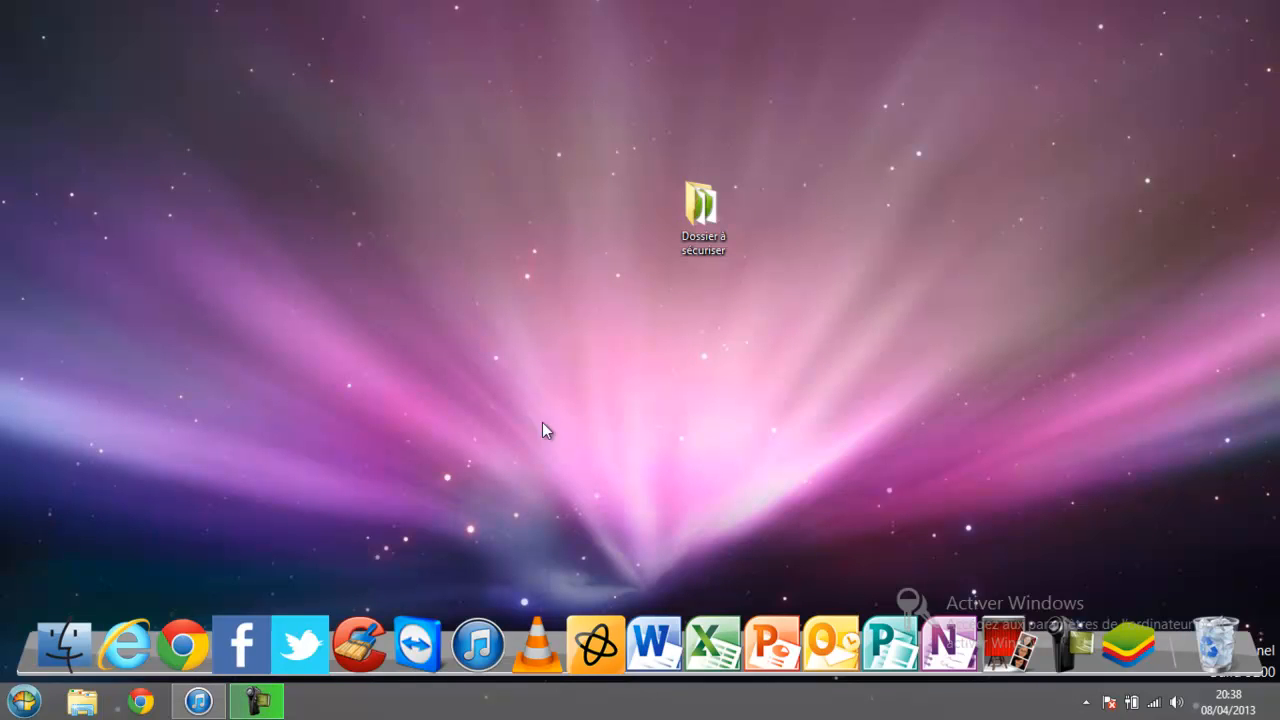